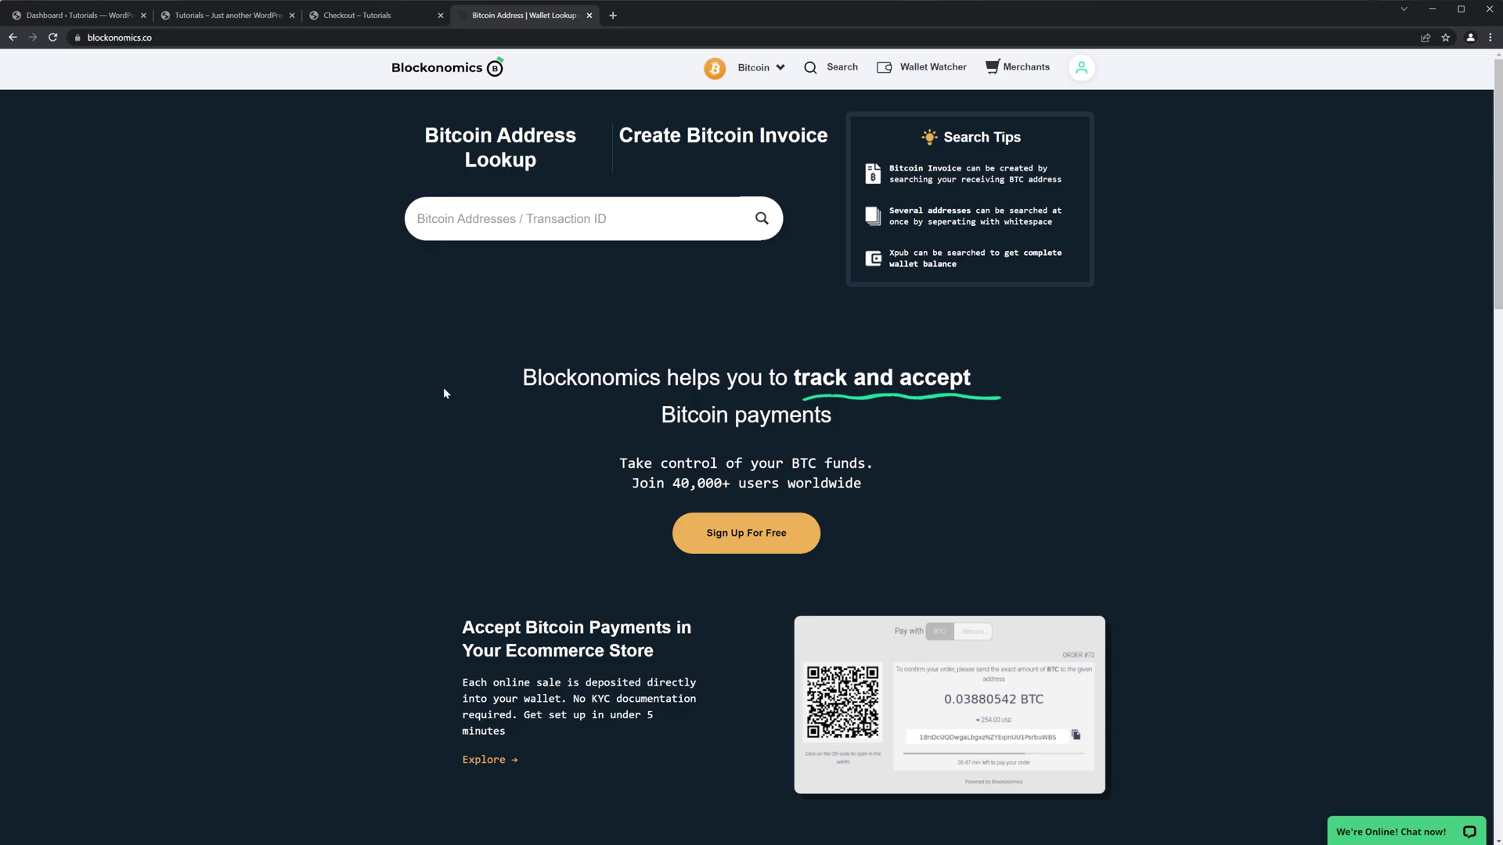
Go to Plugins > Add New from the WordPress admin dashboard.
{"action": "scroll", "coordinate": [443, 389], "scroll_direction": "down", "scroll_amount": 3}
{"action": "scroll", "coordinate": [368, 365], "scroll_direction": "down", "scroll_amount": 2}
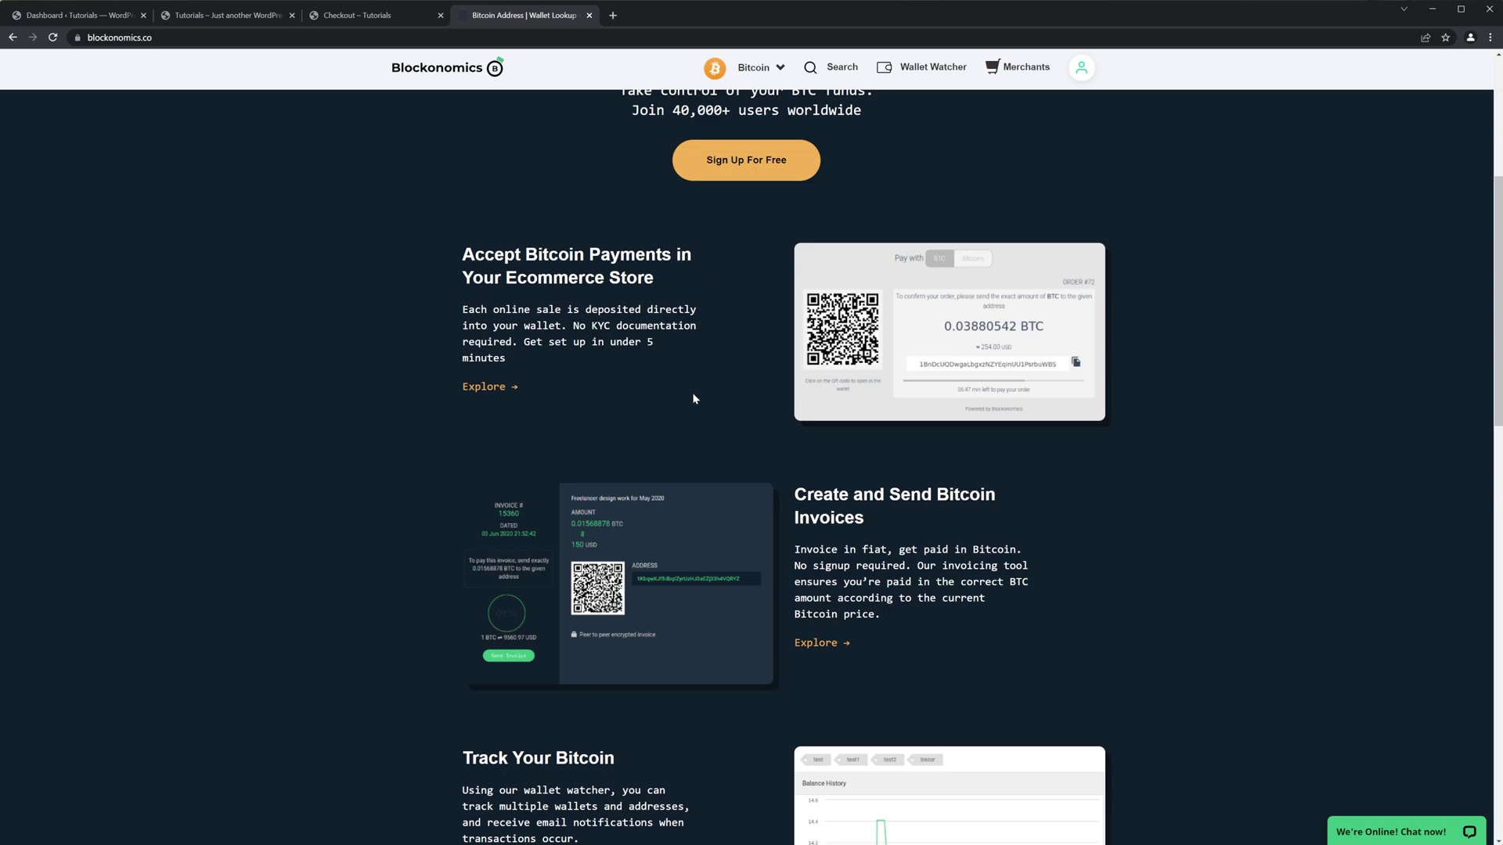
{"action": "scroll", "coordinate": [692, 395], "scroll_direction": "down", "scroll_amount": 2}
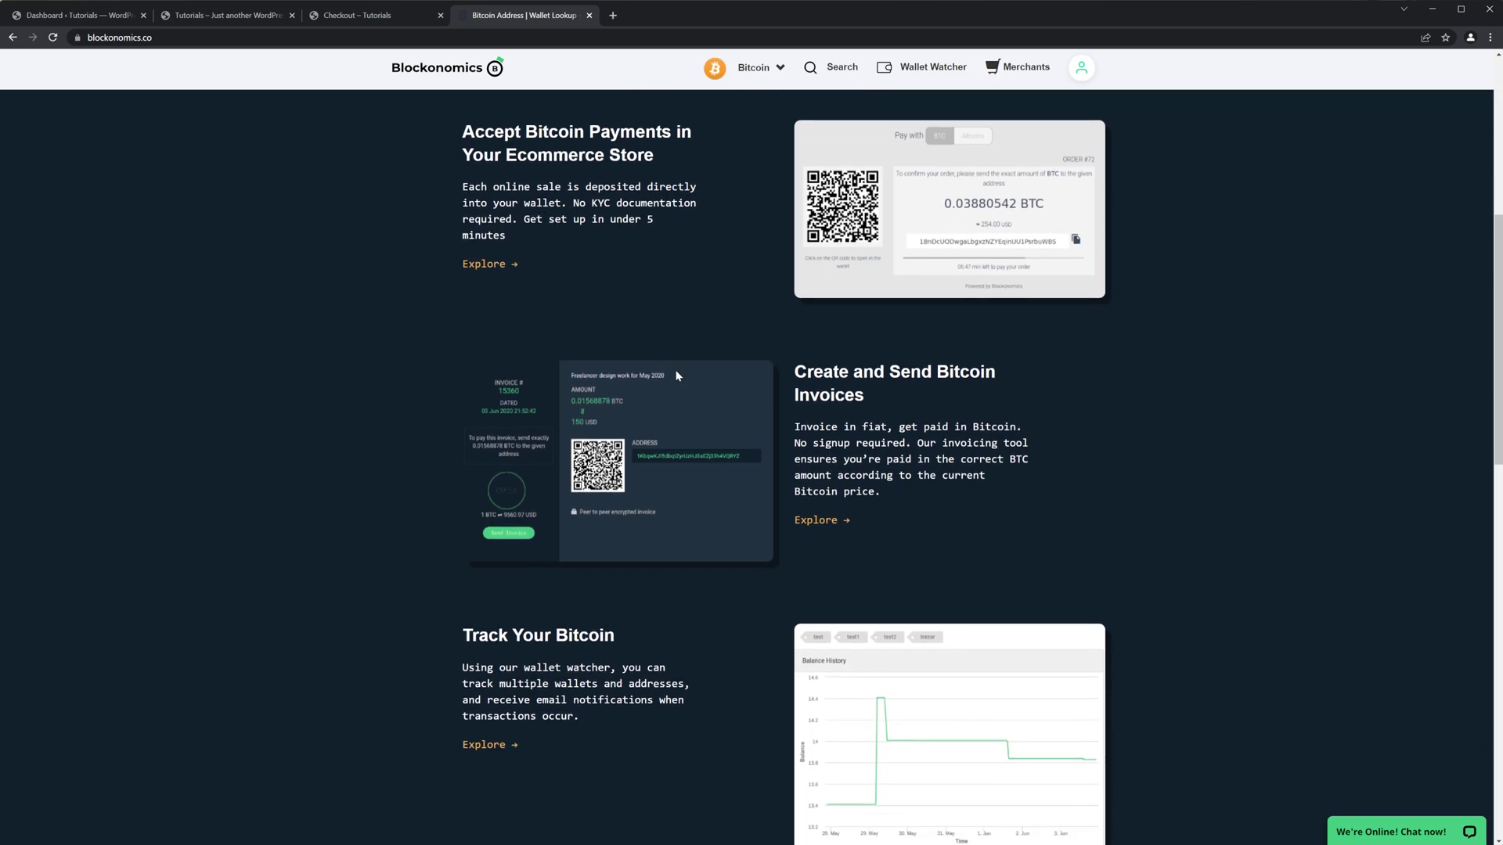
{"action": "scroll", "coordinate": [681, 372], "scroll_direction": "down", "scroll_amount": 1}
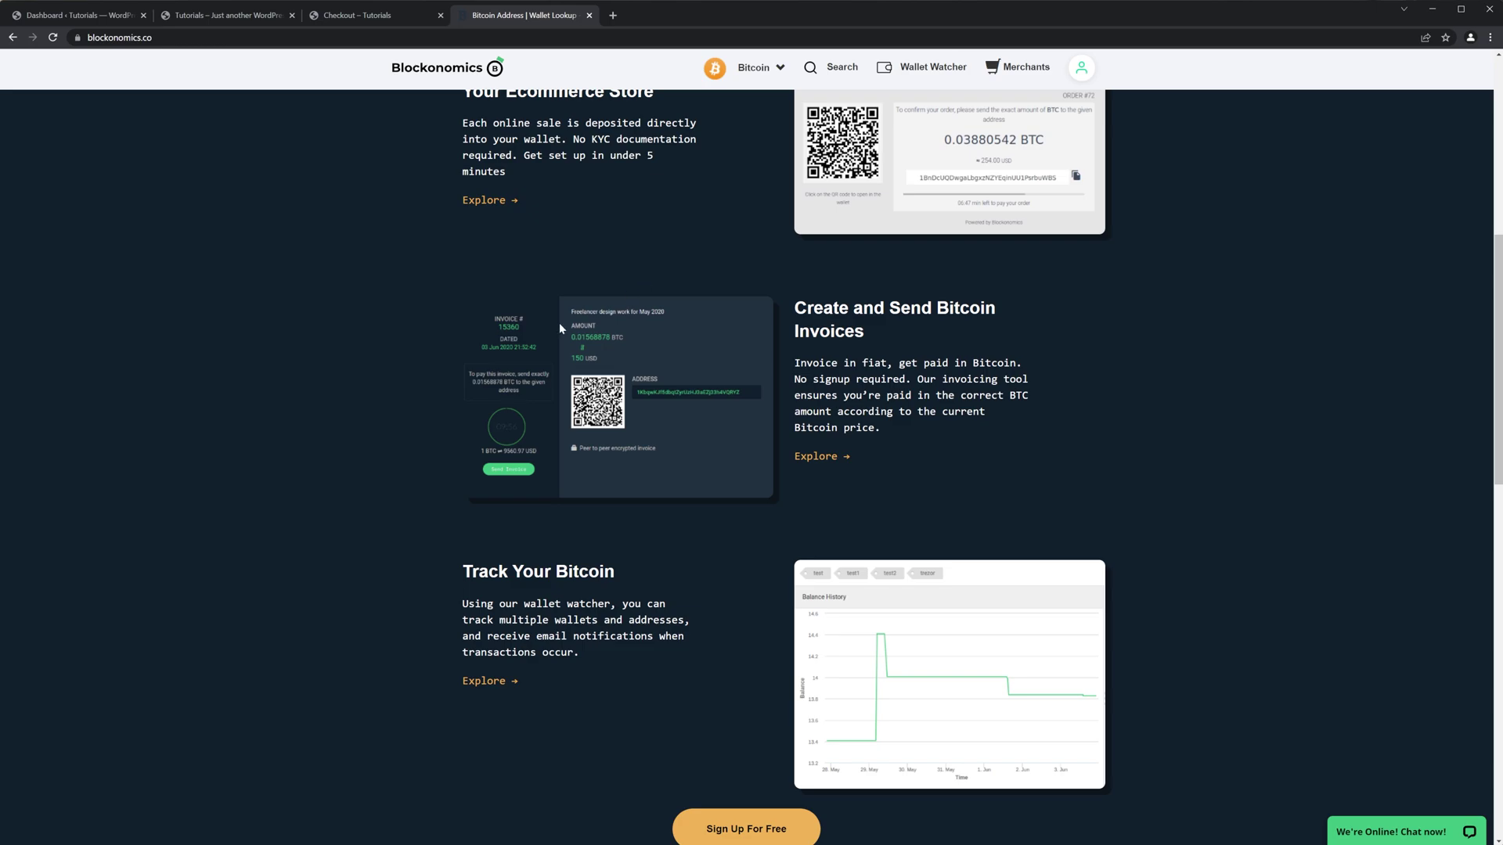
{"action": "scroll", "coordinate": [560, 327], "scroll_direction": "down", "scroll_amount": 3}
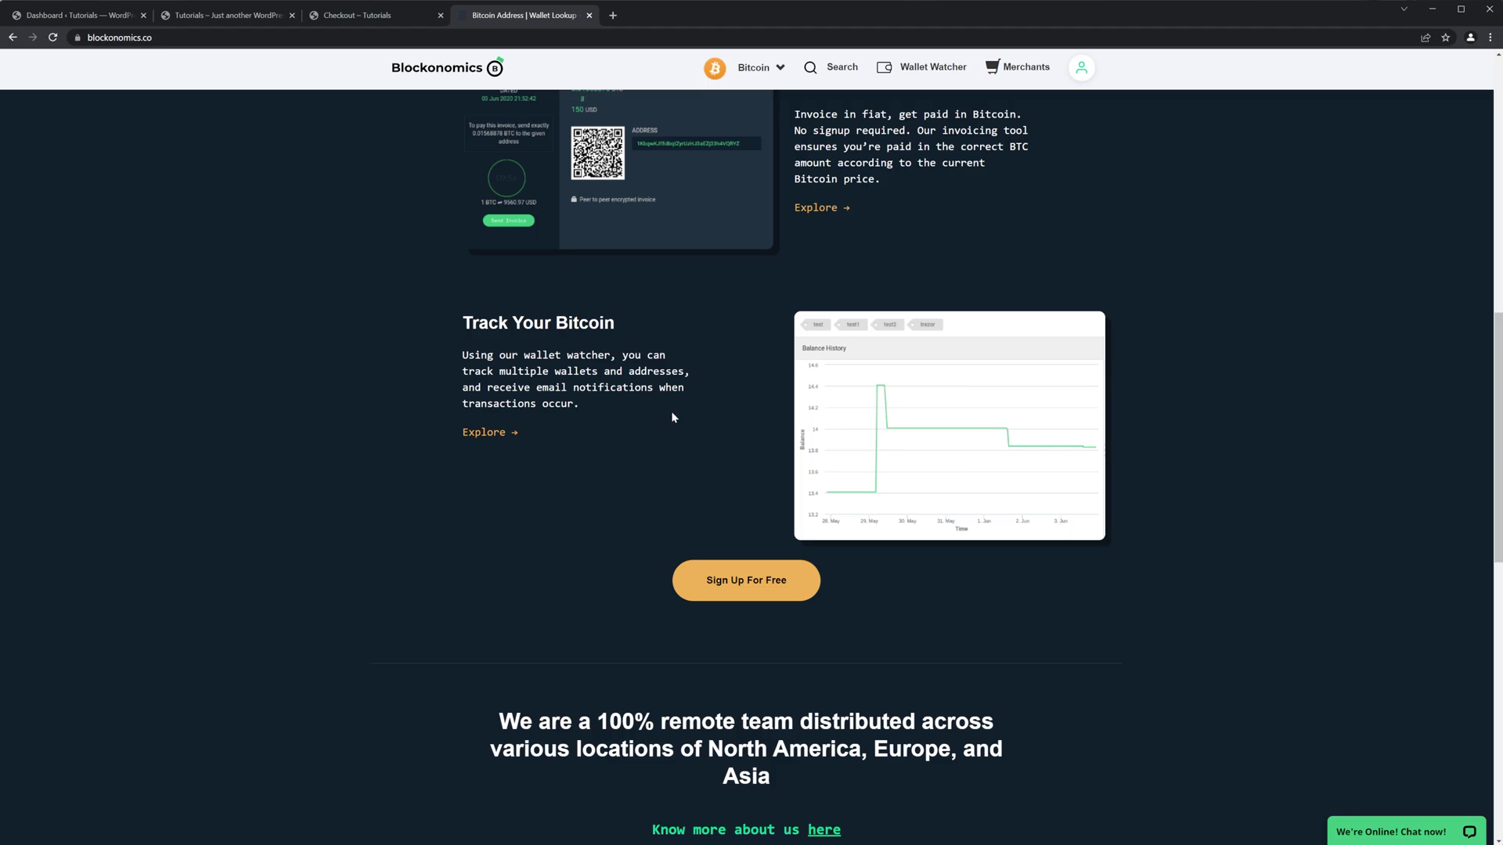
{"action": "scroll", "coordinate": [670, 415], "scroll_direction": "down", "scroll_amount": 6}
{"action": "scroll", "coordinate": [480, 376], "scroll_direction": "down", "scroll_amount": 1}
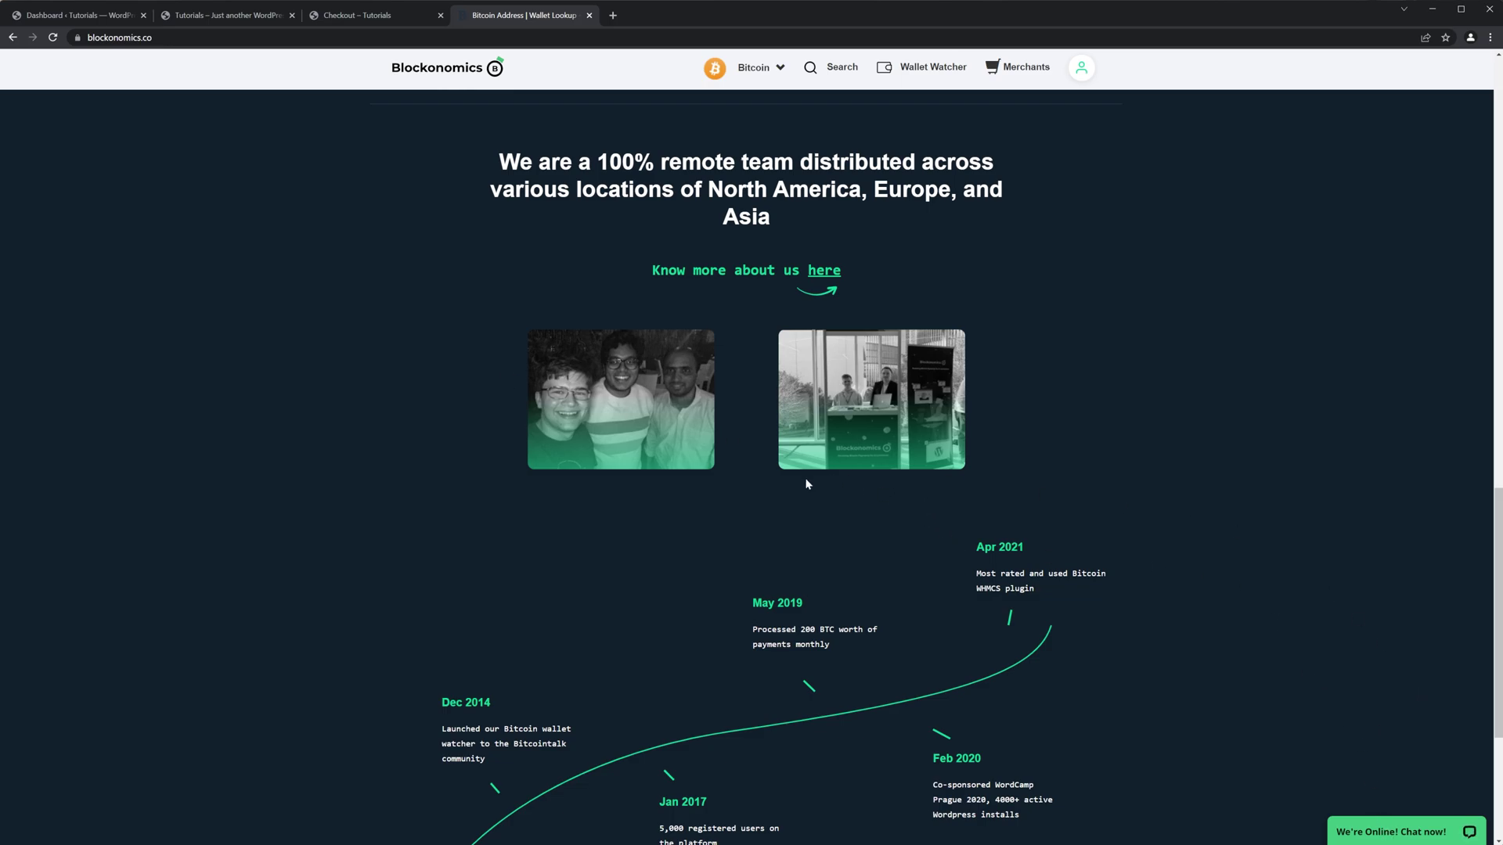
{"action": "scroll", "coordinate": [806, 482], "scroll_direction": "down", "scroll_amount": 2}
{"action": "scroll", "coordinate": [806, 491], "scroll_direction": "down", "scroll_amount": 3}
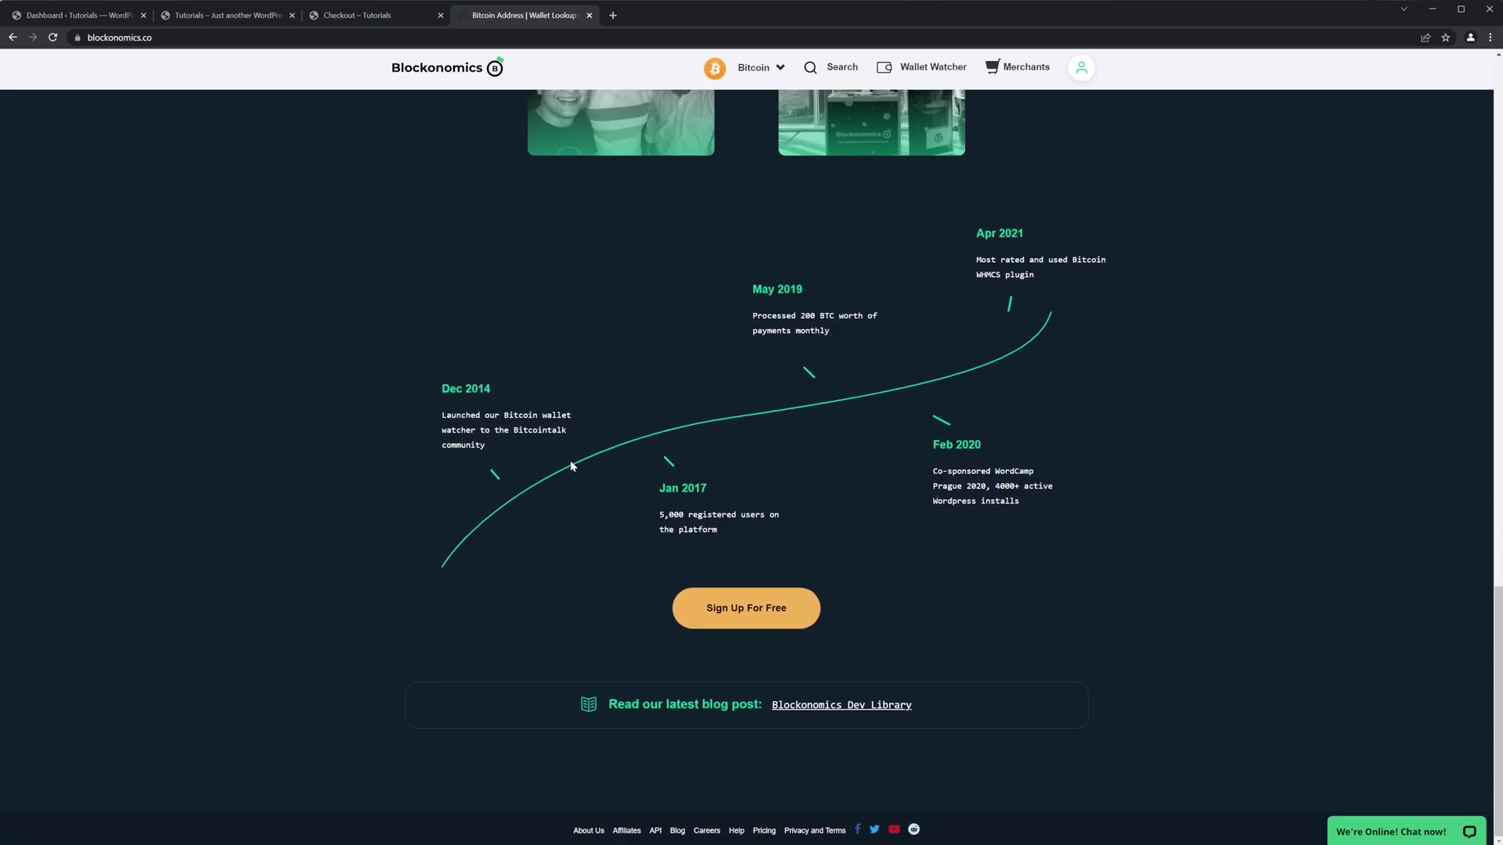
{"action": "scroll", "coordinate": [571, 466], "scroll_direction": "up", "scroll_amount": 1}
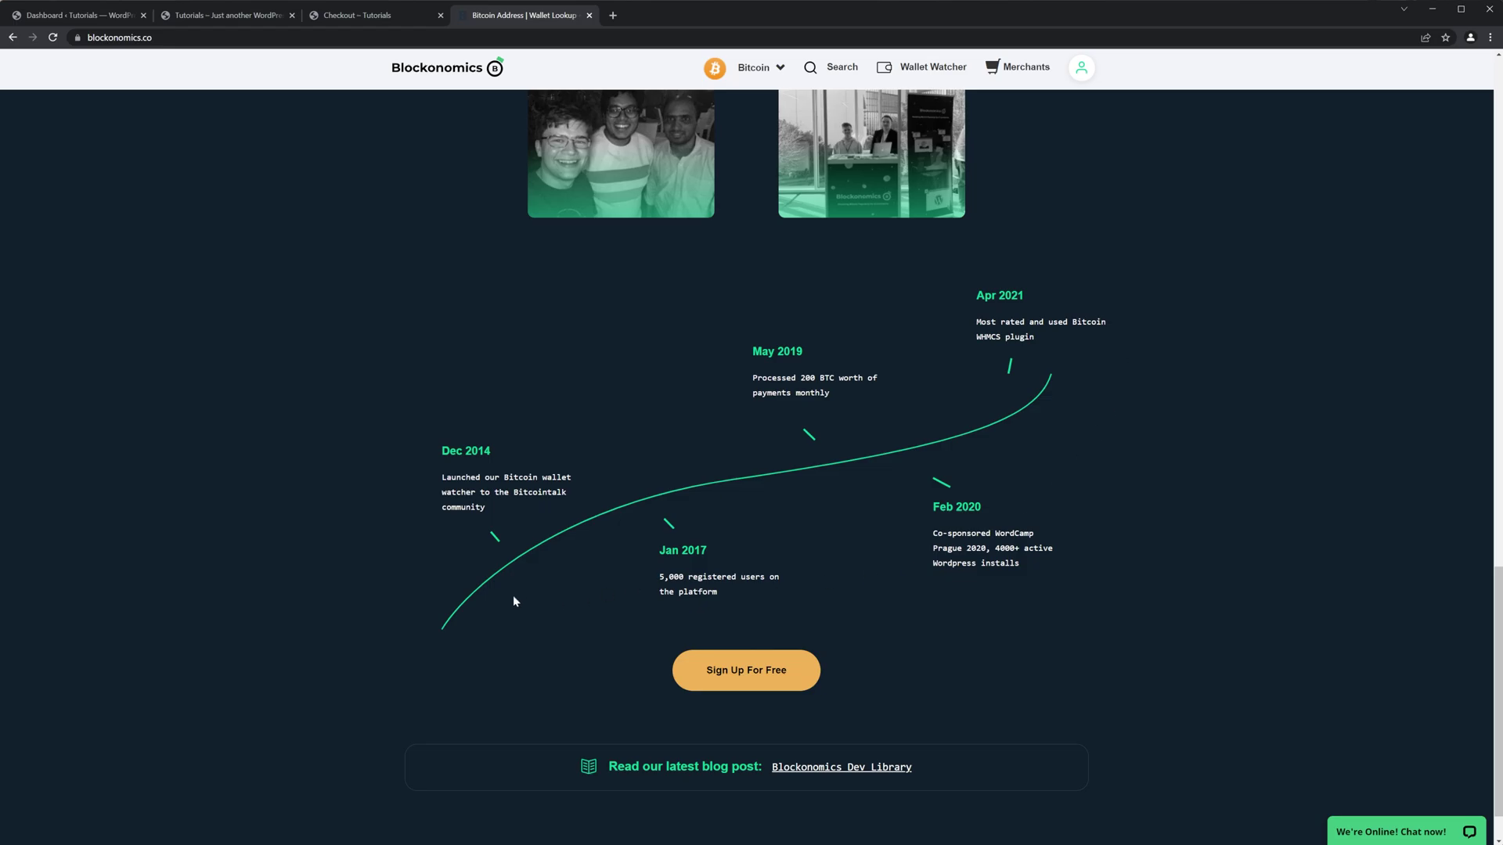
{"action": "scroll", "coordinate": [594, 501], "scroll_direction": "up", "scroll_amount": 2}
{"action": "scroll", "coordinate": [622, 510], "scroll_direction": "down", "scroll_amount": 3}
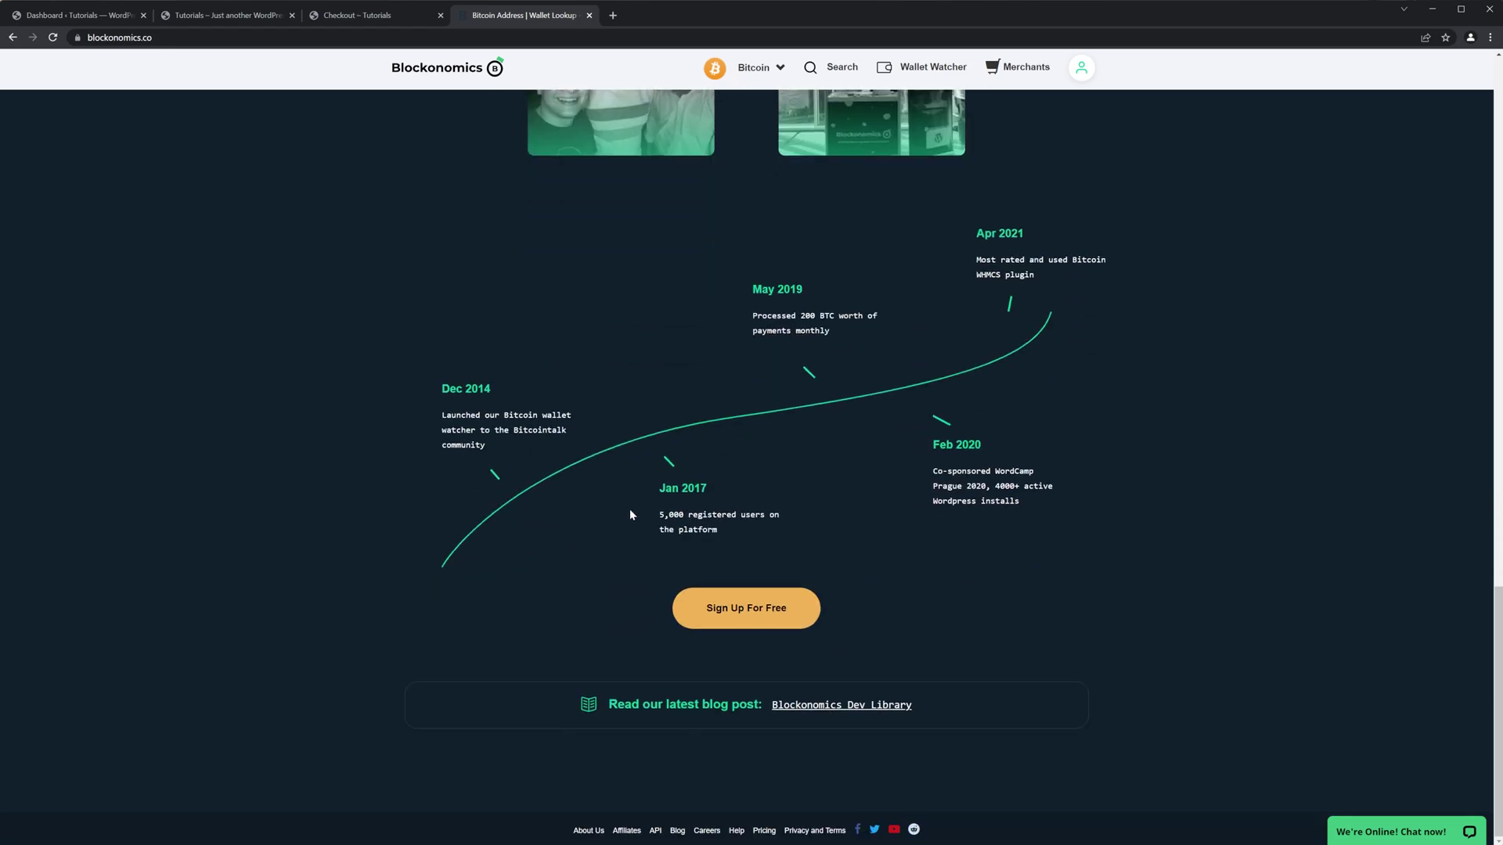
{"action": "scroll", "coordinate": [630, 514], "scroll_direction": "up", "scroll_amount": 10}
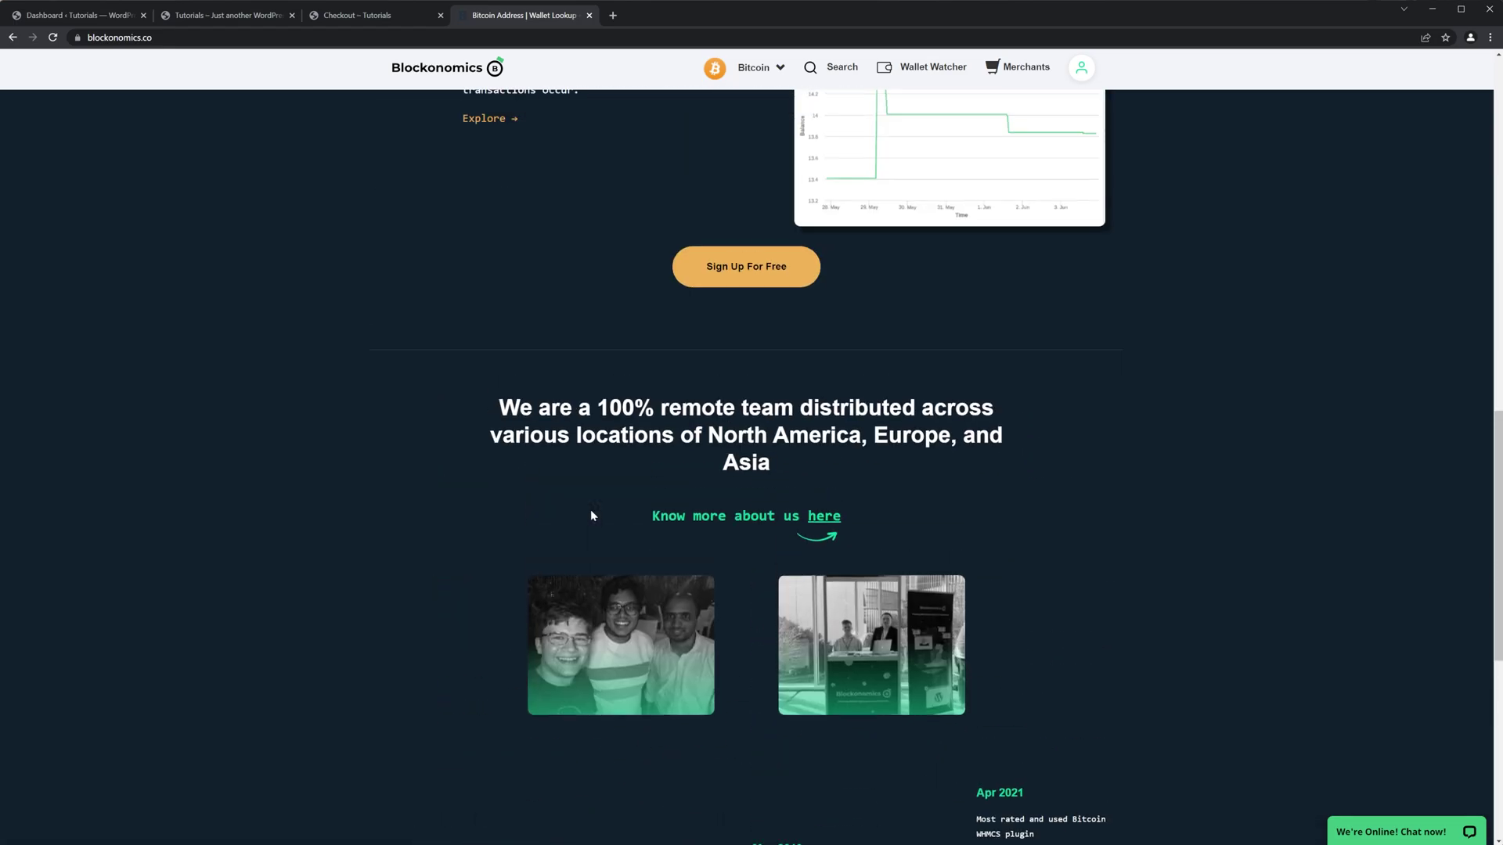
{"action": "scroll", "coordinate": [584, 514], "scroll_direction": "up", "scroll_amount": 8}
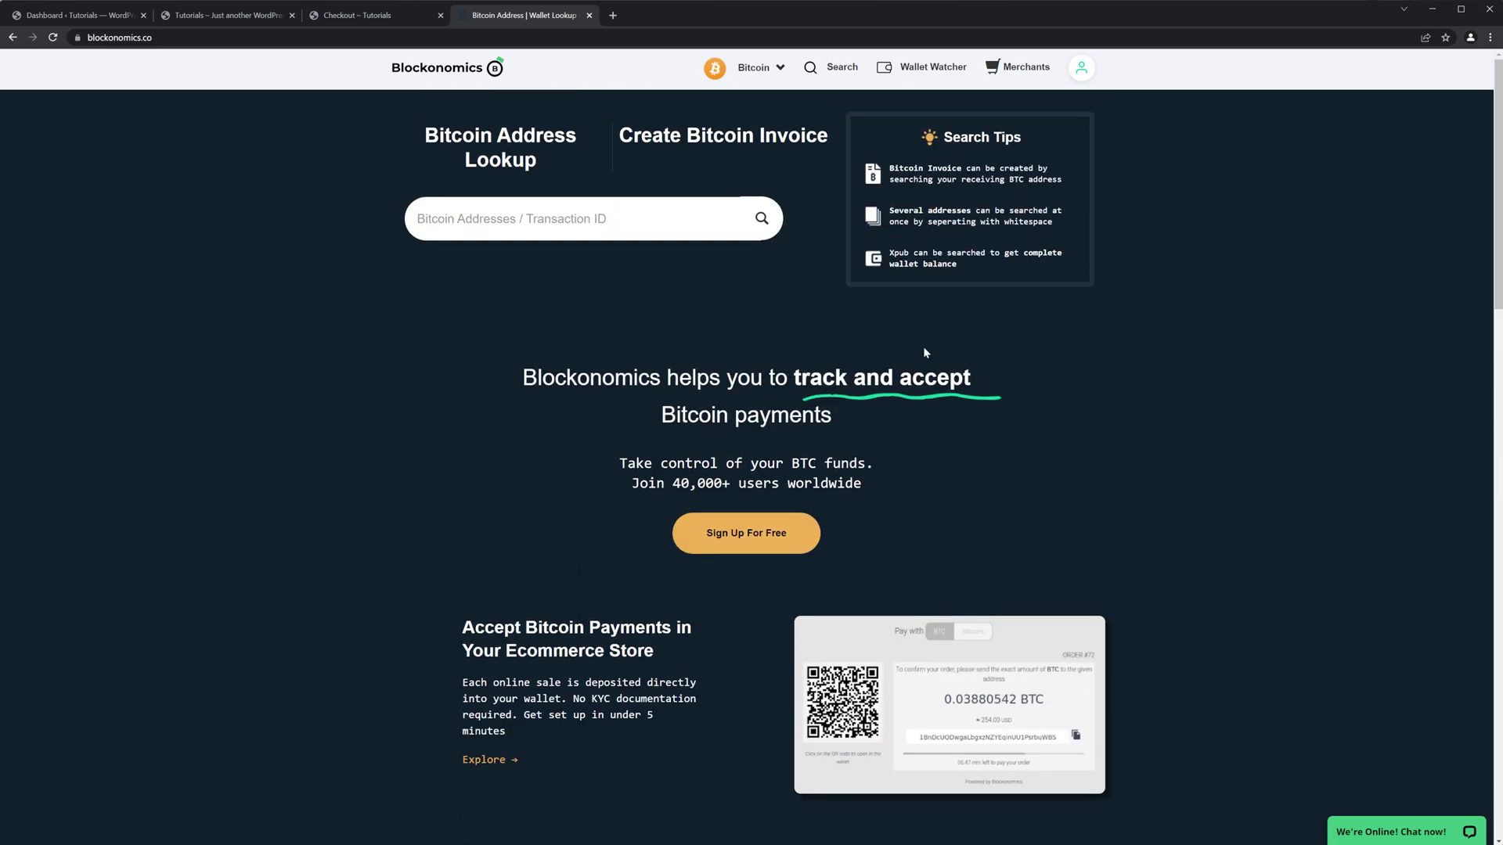
{"action": "left_click", "coordinate": [92, 18]}
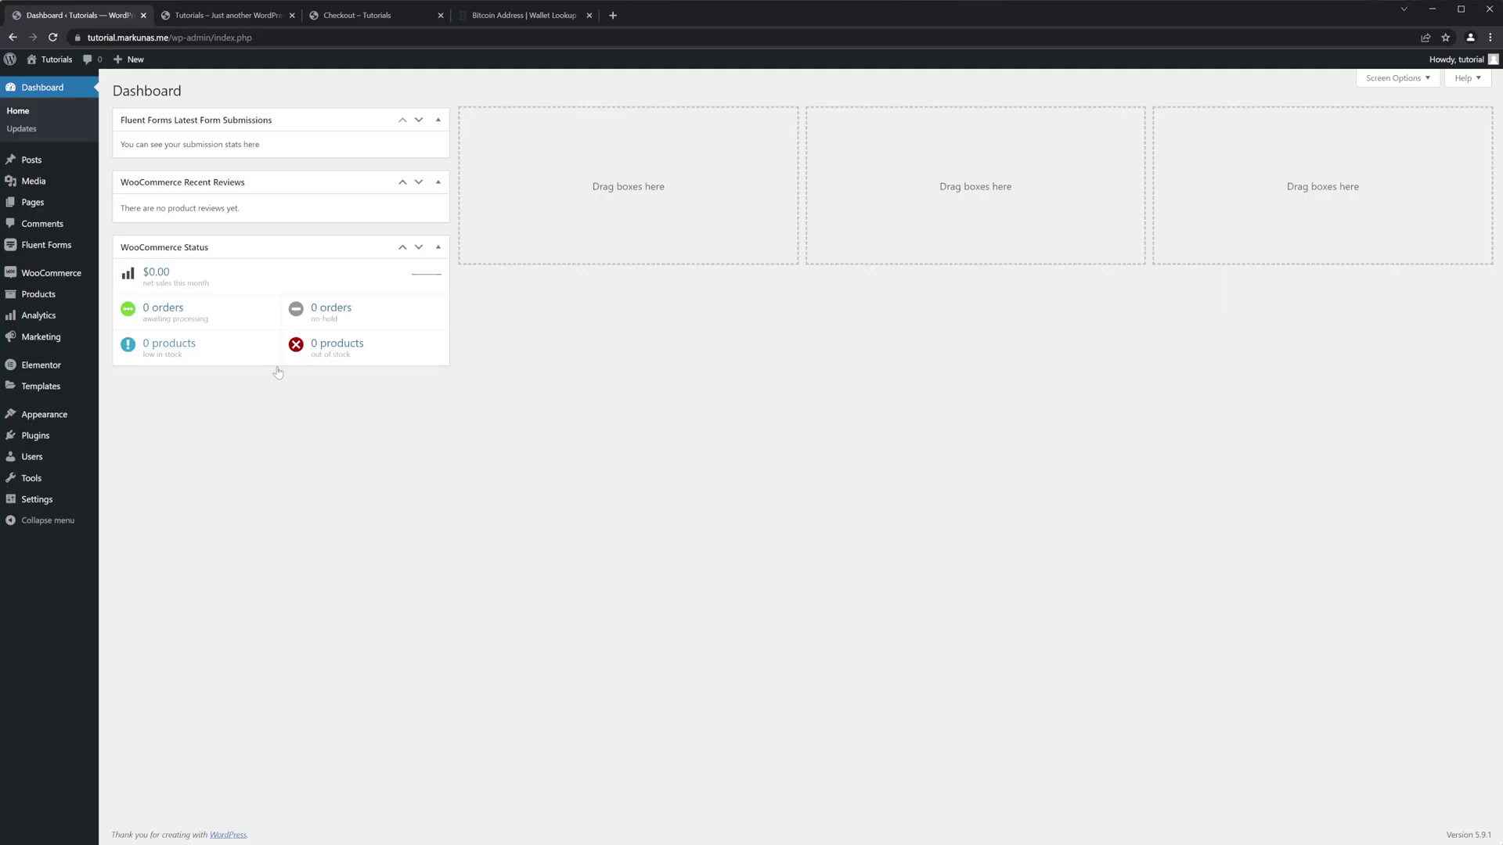
{"action": "left_click", "coordinate": [46, 439]}
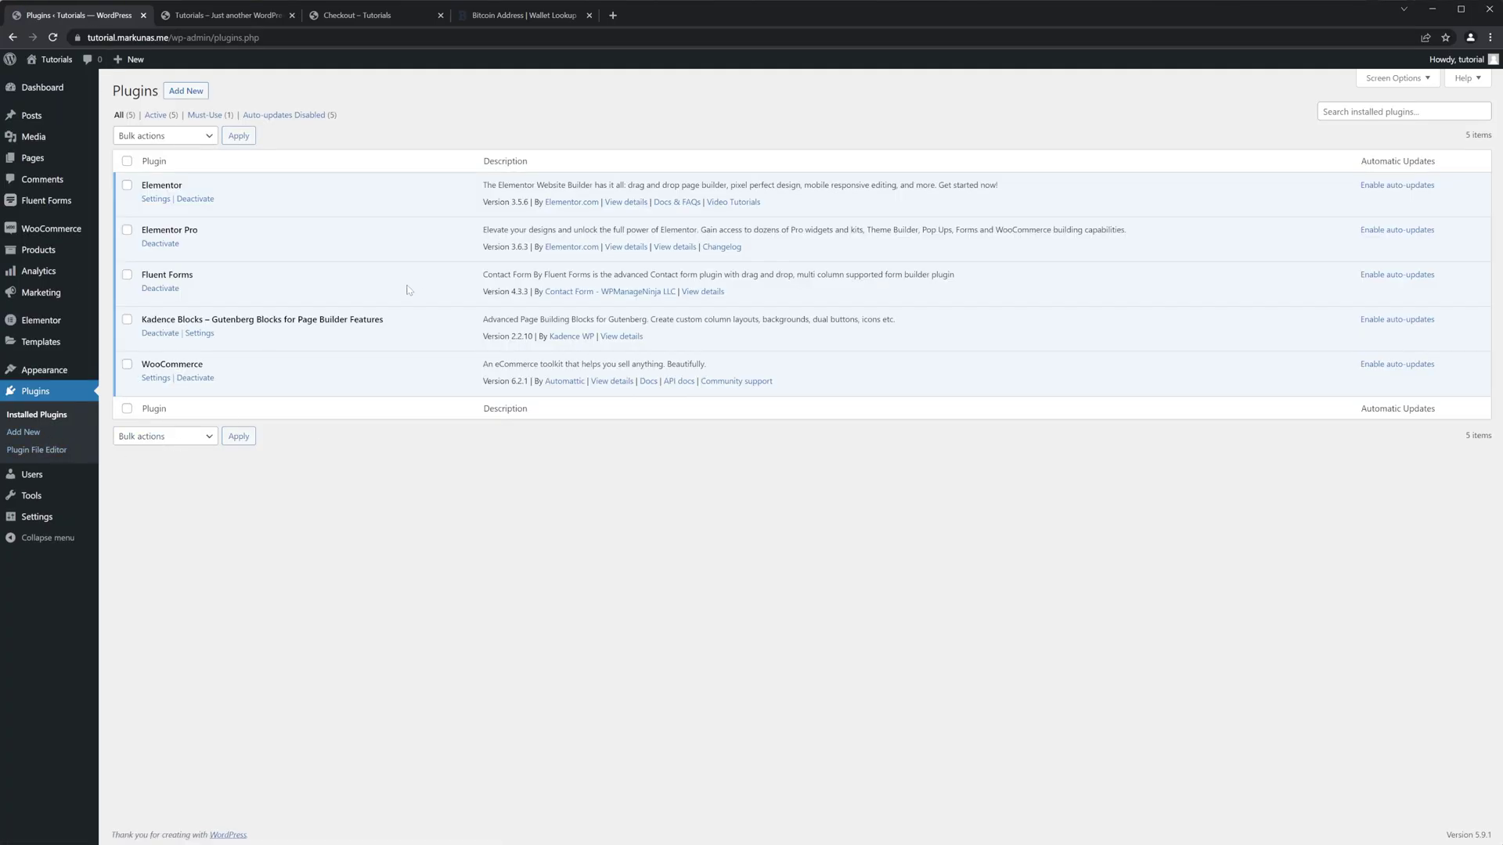
{"action": "left_click", "coordinate": [185, 90]}
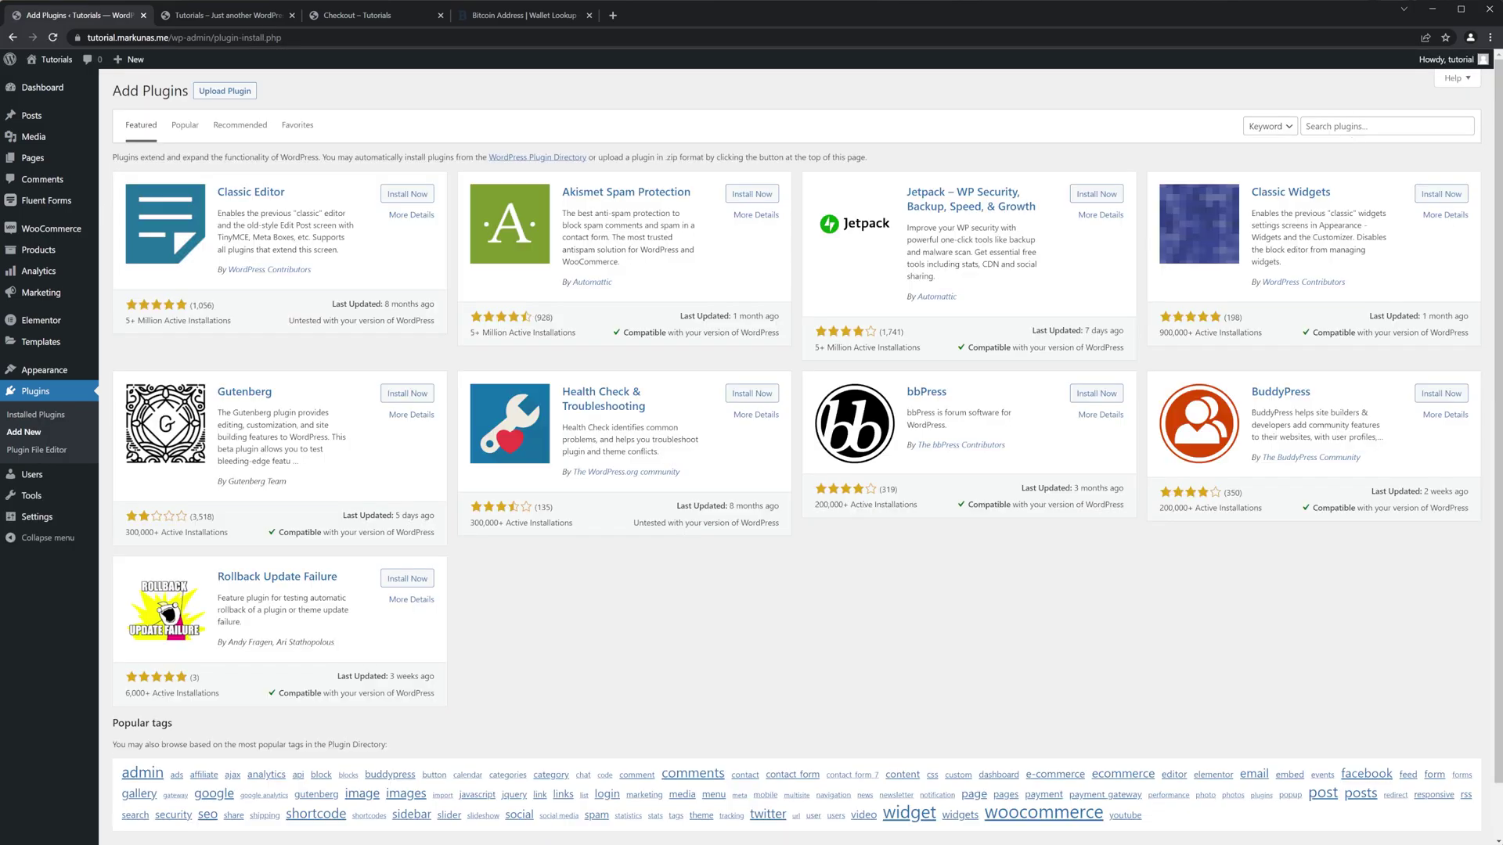
Search for 'blockonomics', then install and activate Bitcoin Payments – Blockonomics.
{"action": "left_click", "coordinate": [1356, 130]}
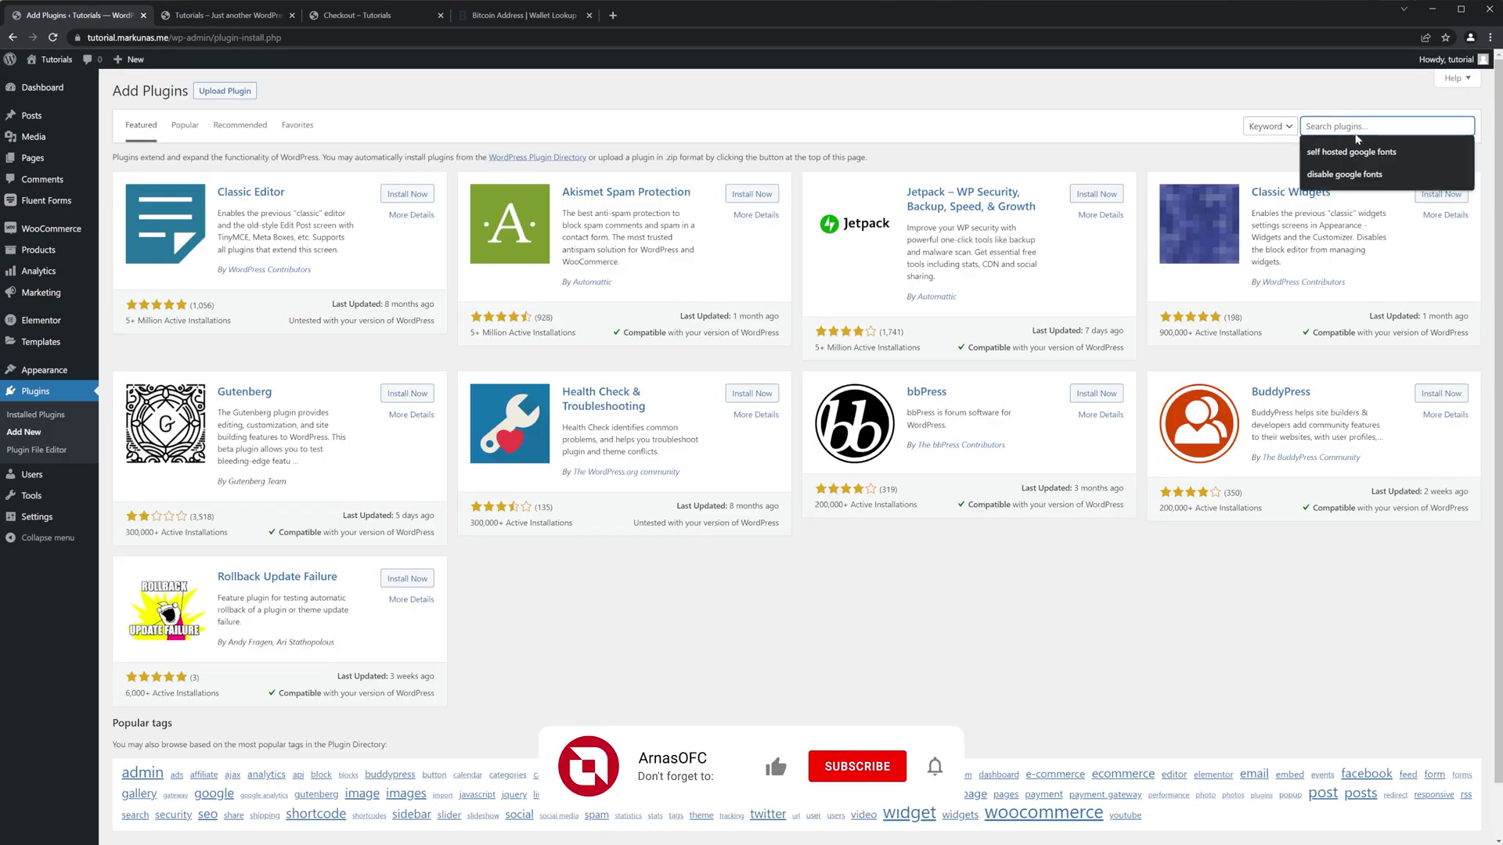
{"action": "type", "text": "blockon"}
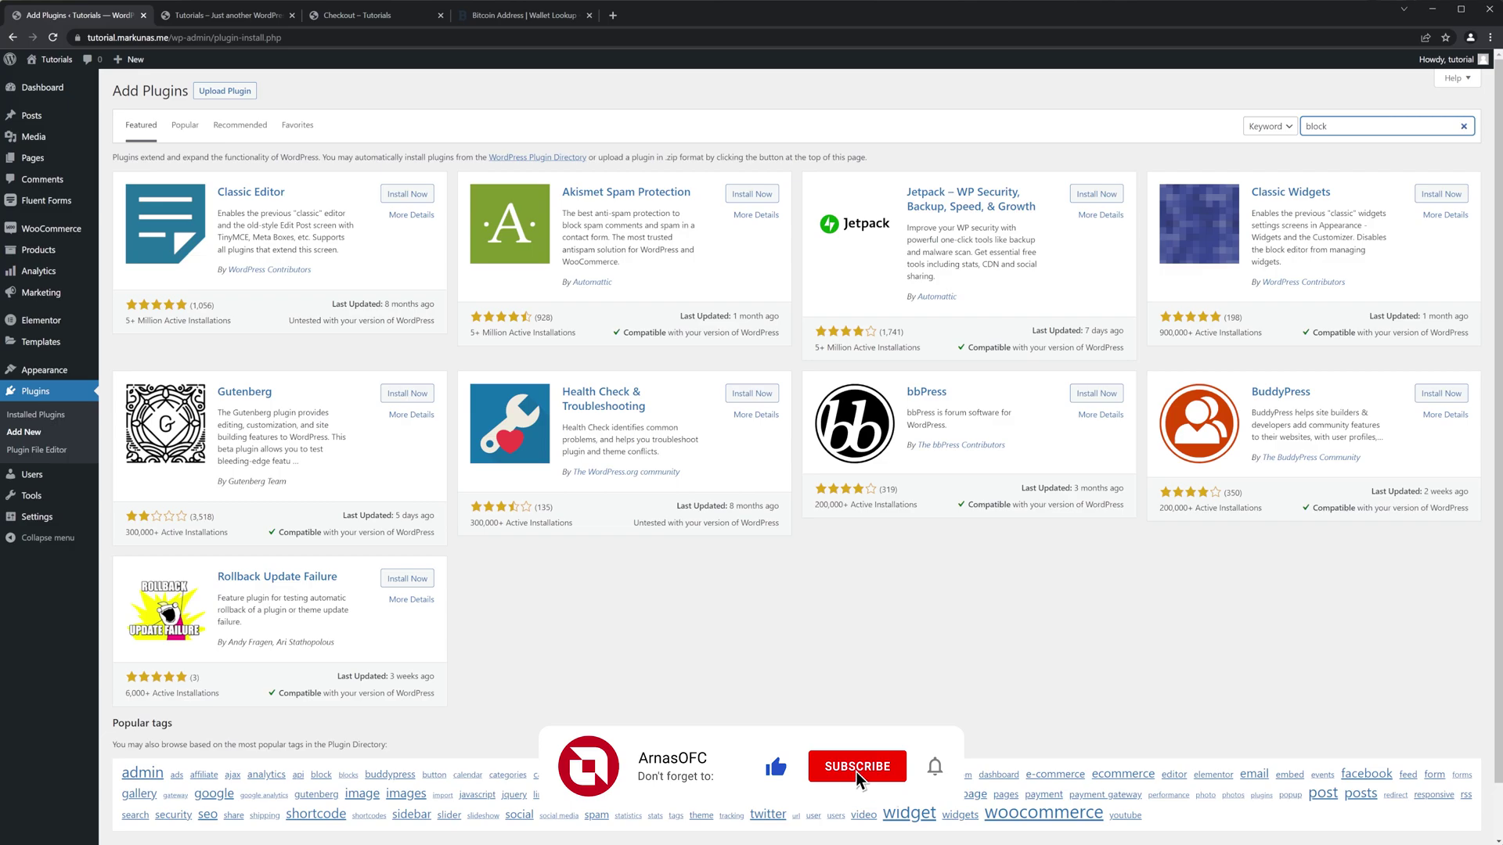
{"action": "type", "text": "omics"}
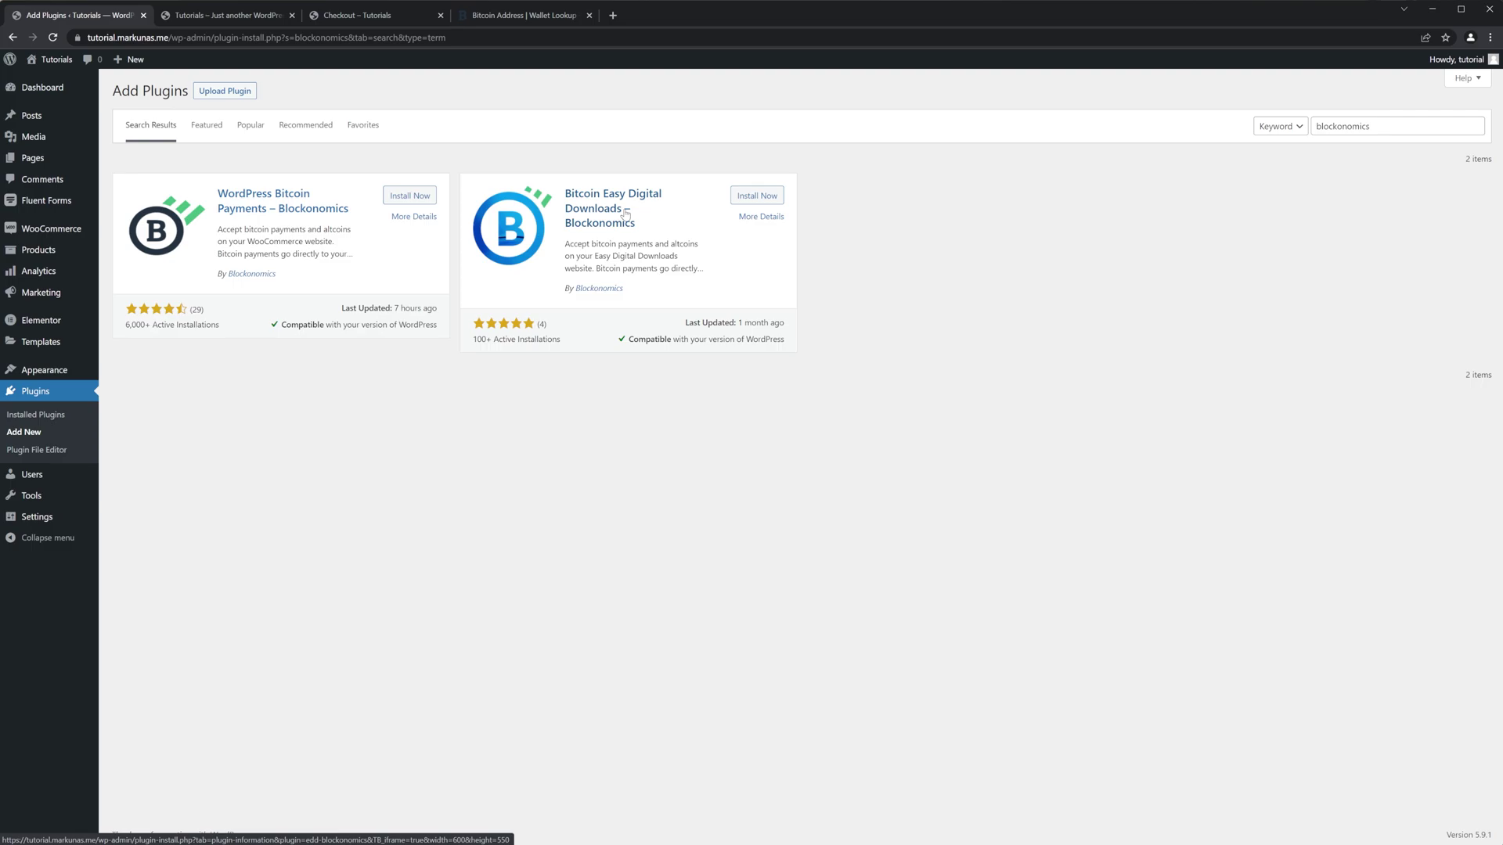
{"action": "left_click", "coordinate": [408, 199]}
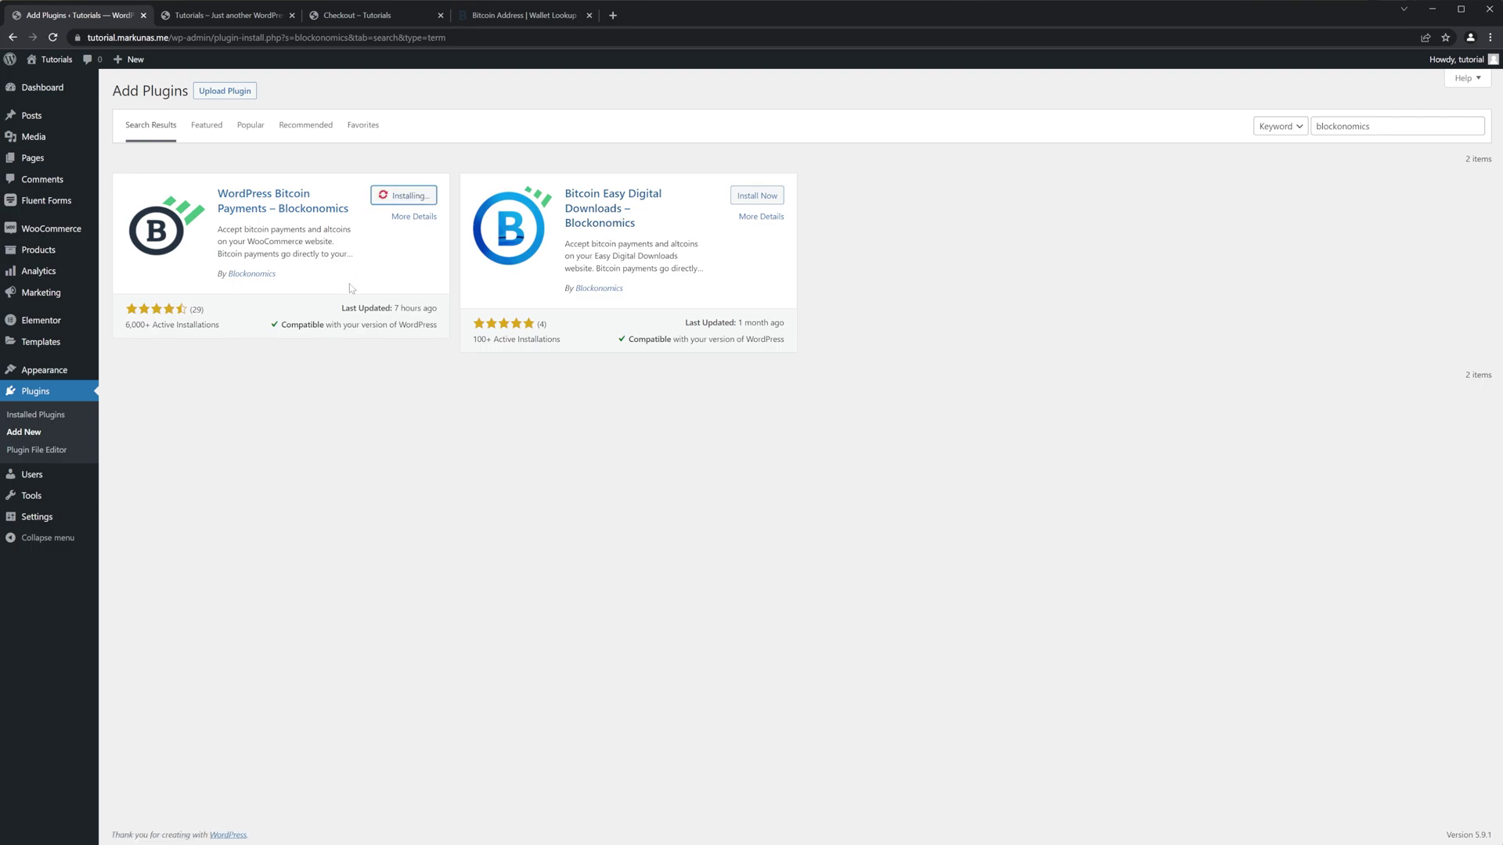
{"action": "left_click", "coordinate": [415, 196]}
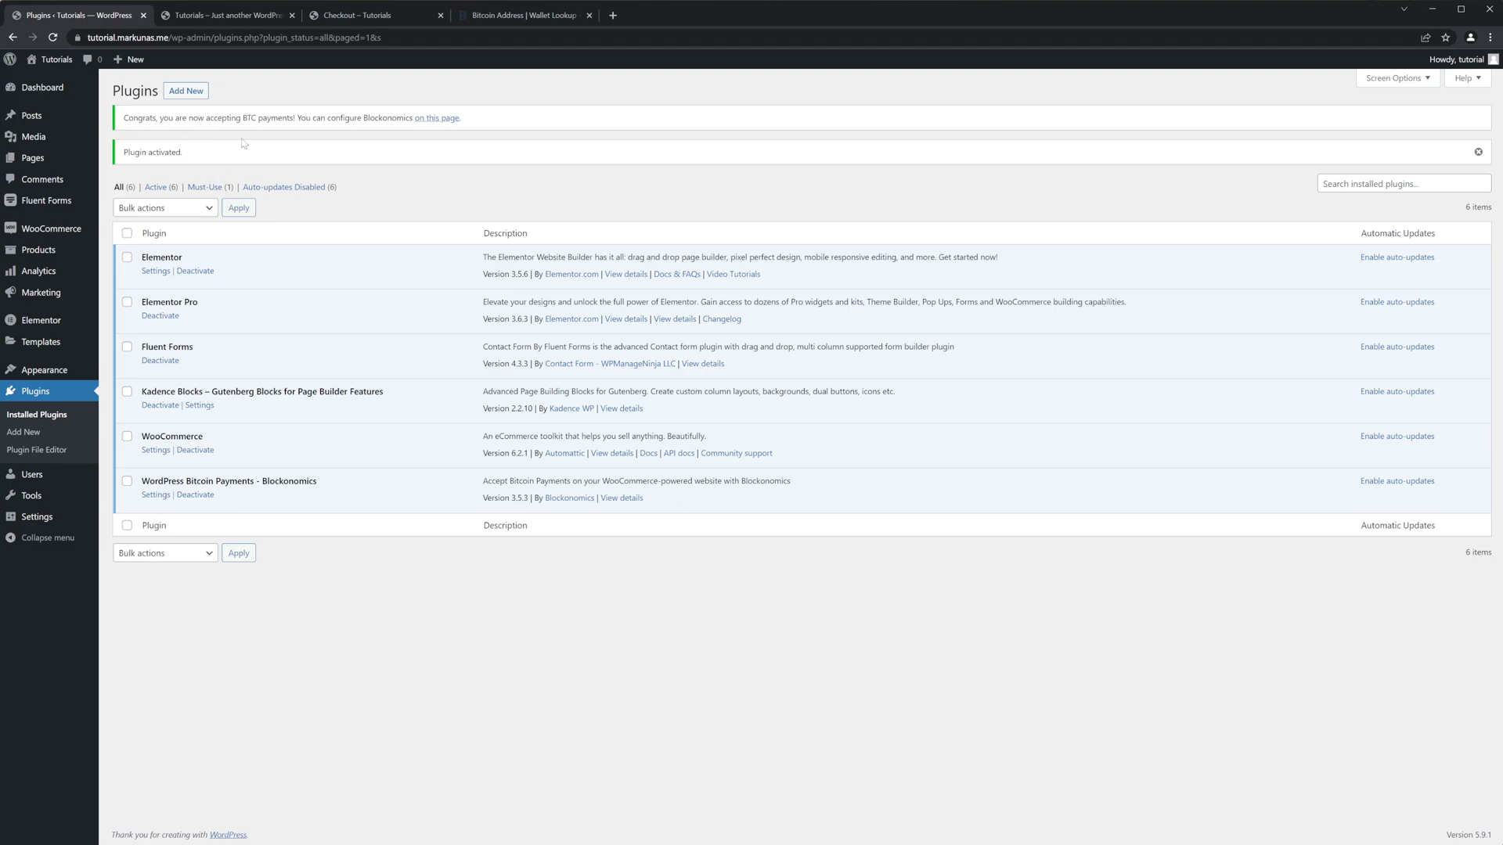
{"action": "left_click_drag", "start_coordinate": [289, 117], "coordinate": [387, 119]}
Open the Blockonomics plugin settings and check which Blockonomics account is logged in.
{"action": "left_click", "coordinate": [397, 127]}
{"action": "left_click", "coordinate": [436, 118]}
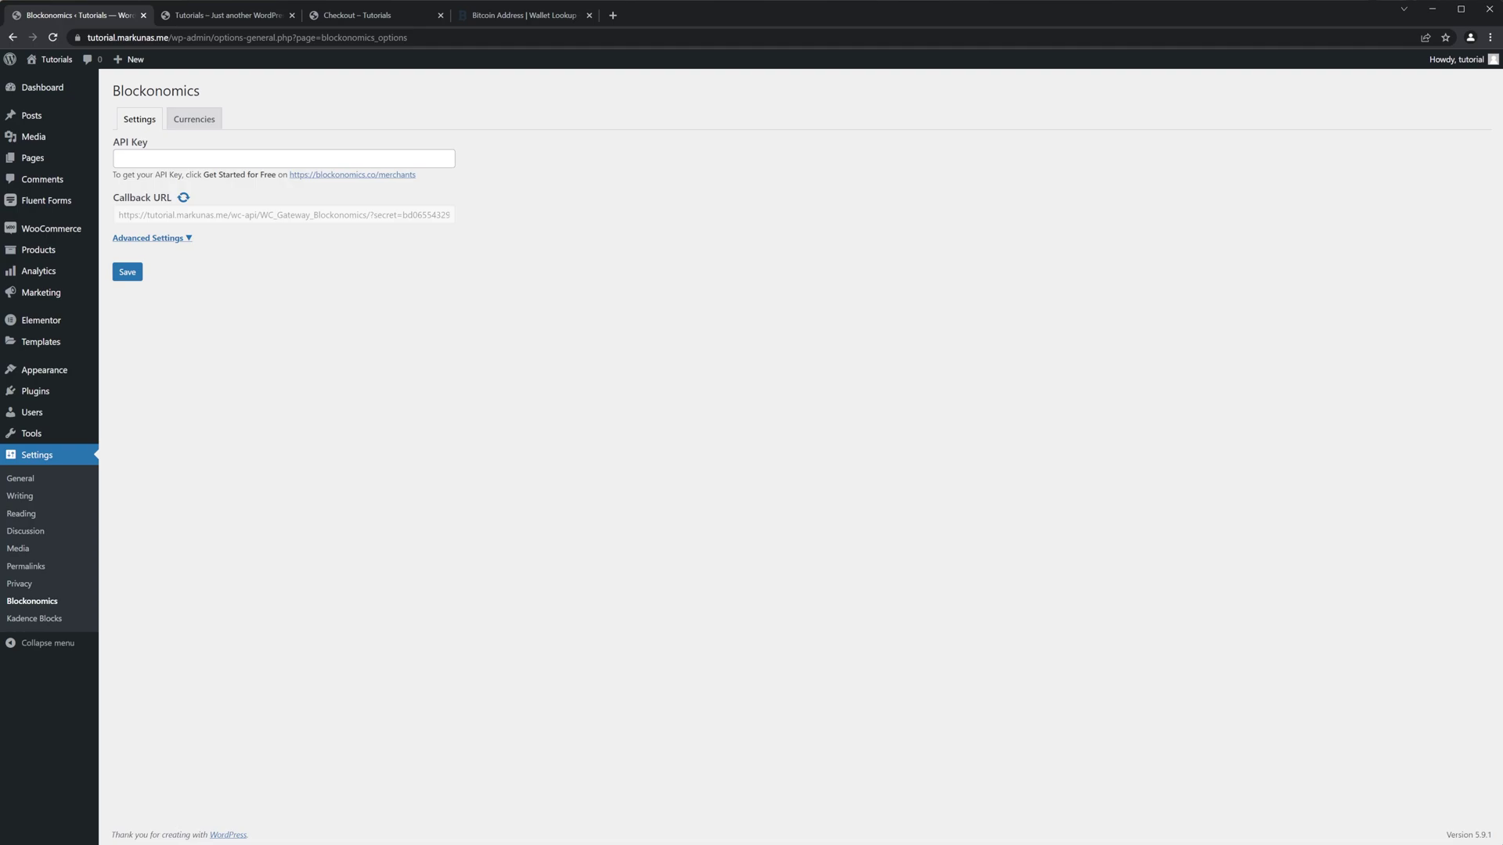
{"action": "left_click", "coordinate": [513, 16]}
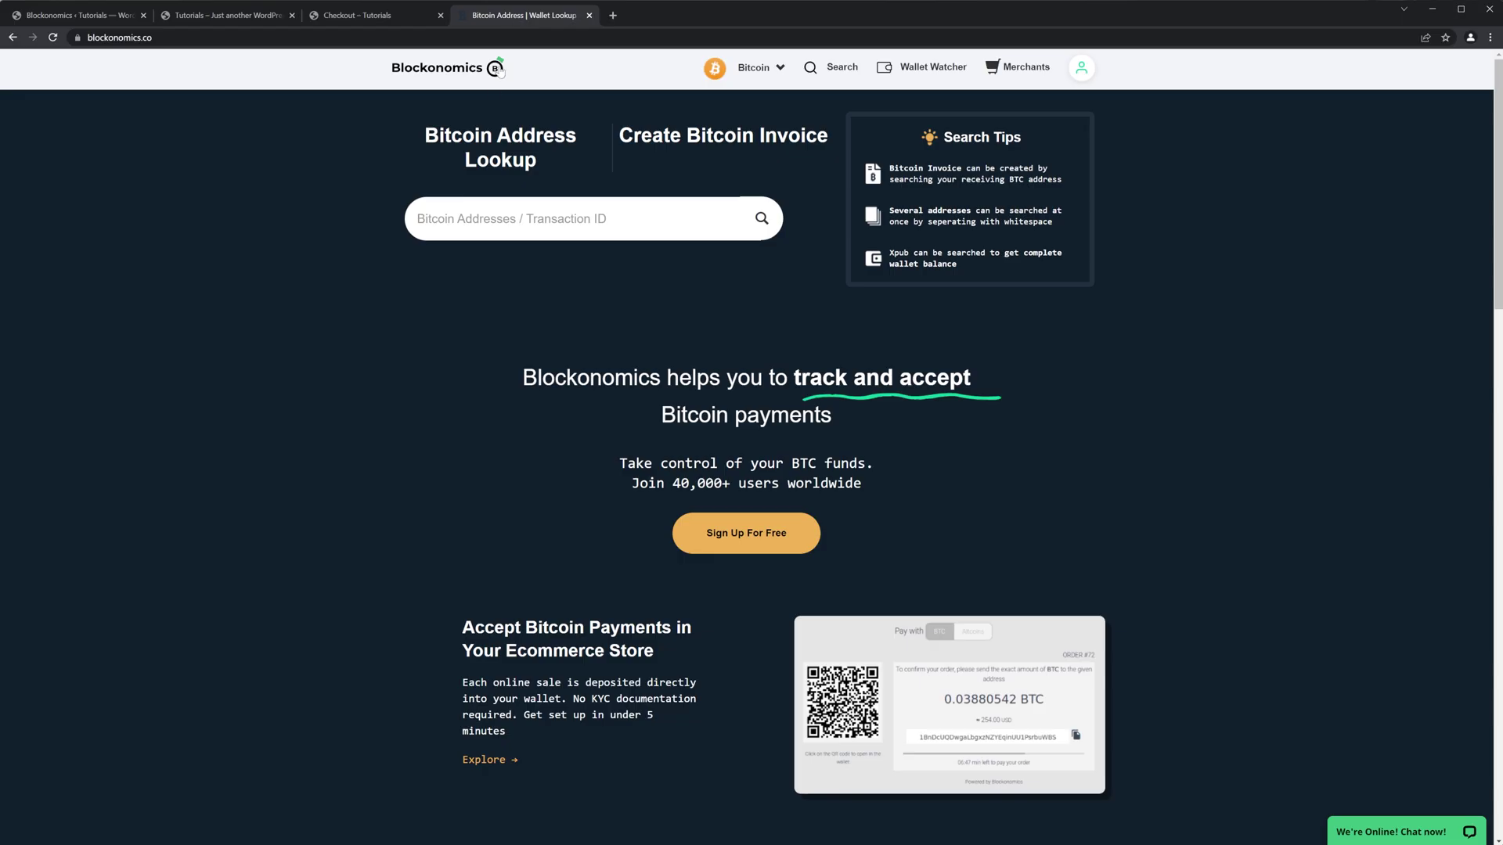
{"action": "left_click", "coordinate": [1081, 72]}
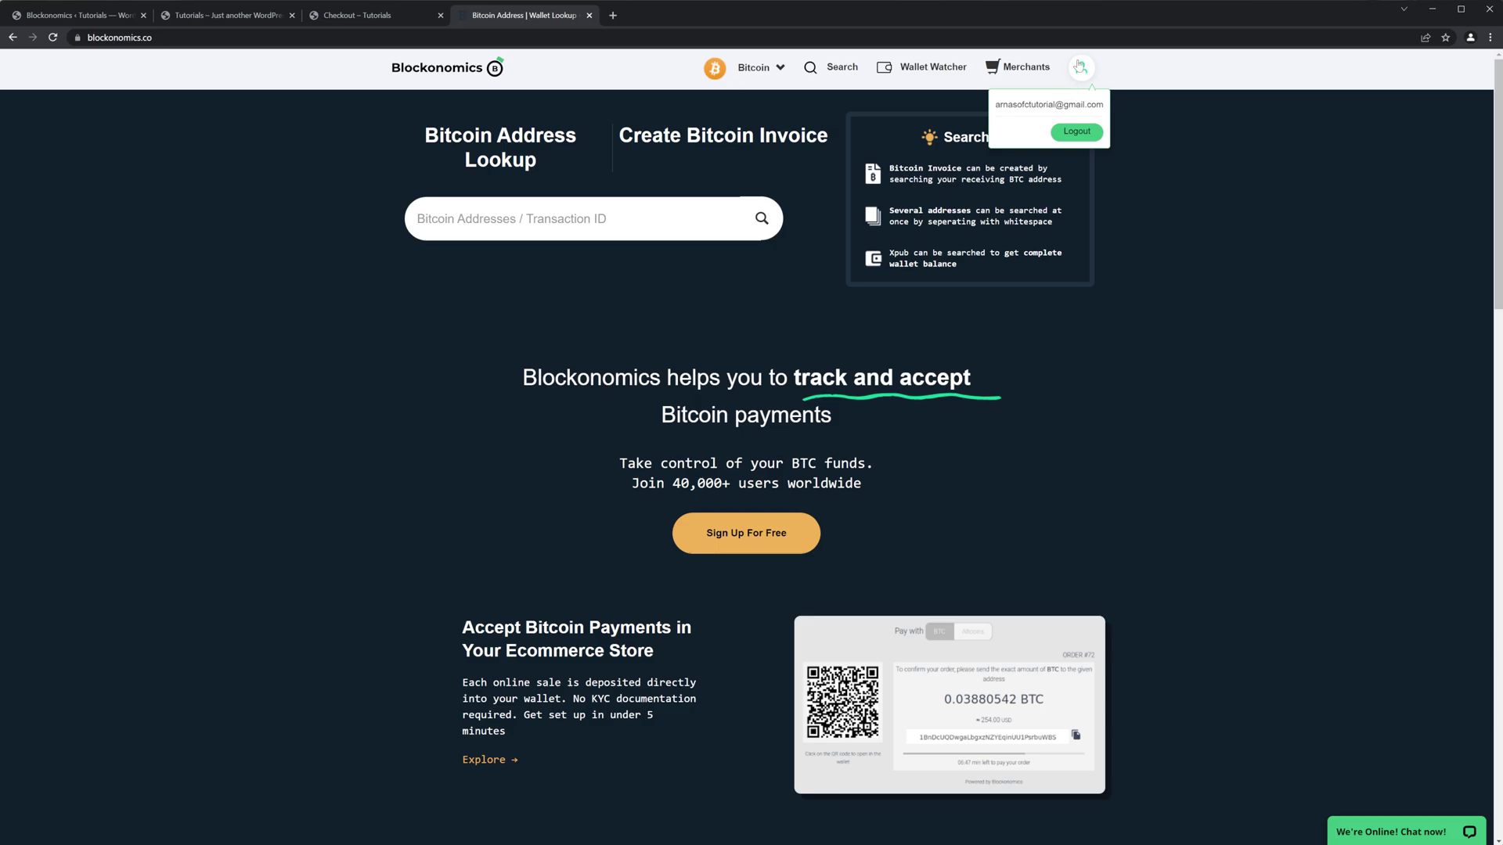
Open the blockonomics.co/merchants page linked under the API Key setting.
{"action": "left_click", "coordinate": [87, 19]}
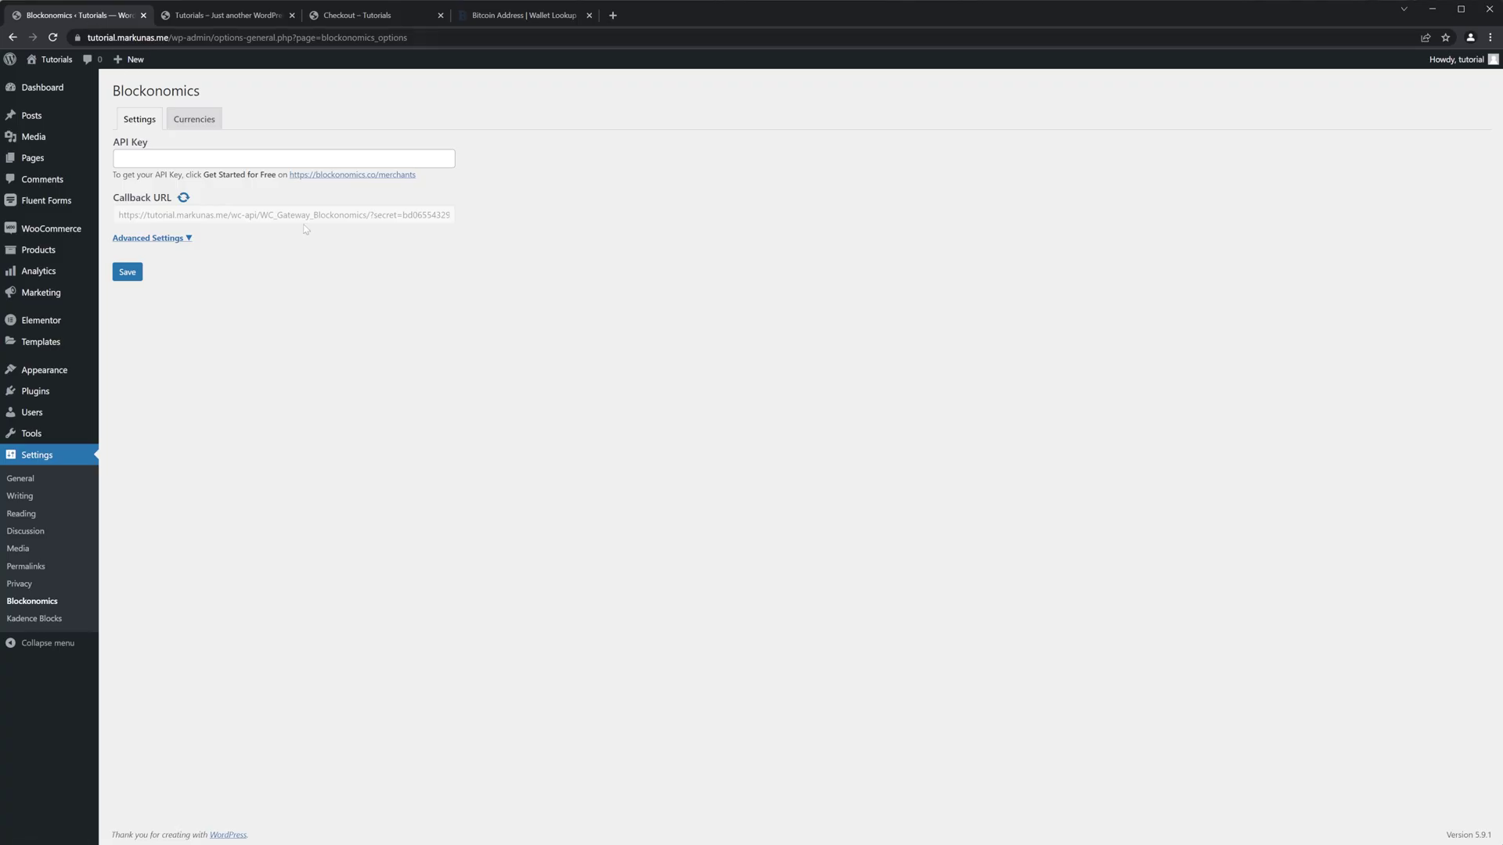
{"action": "left_click", "coordinate": [553, 15]}
{"action": "left_click", "coordinate": [55, 18]}
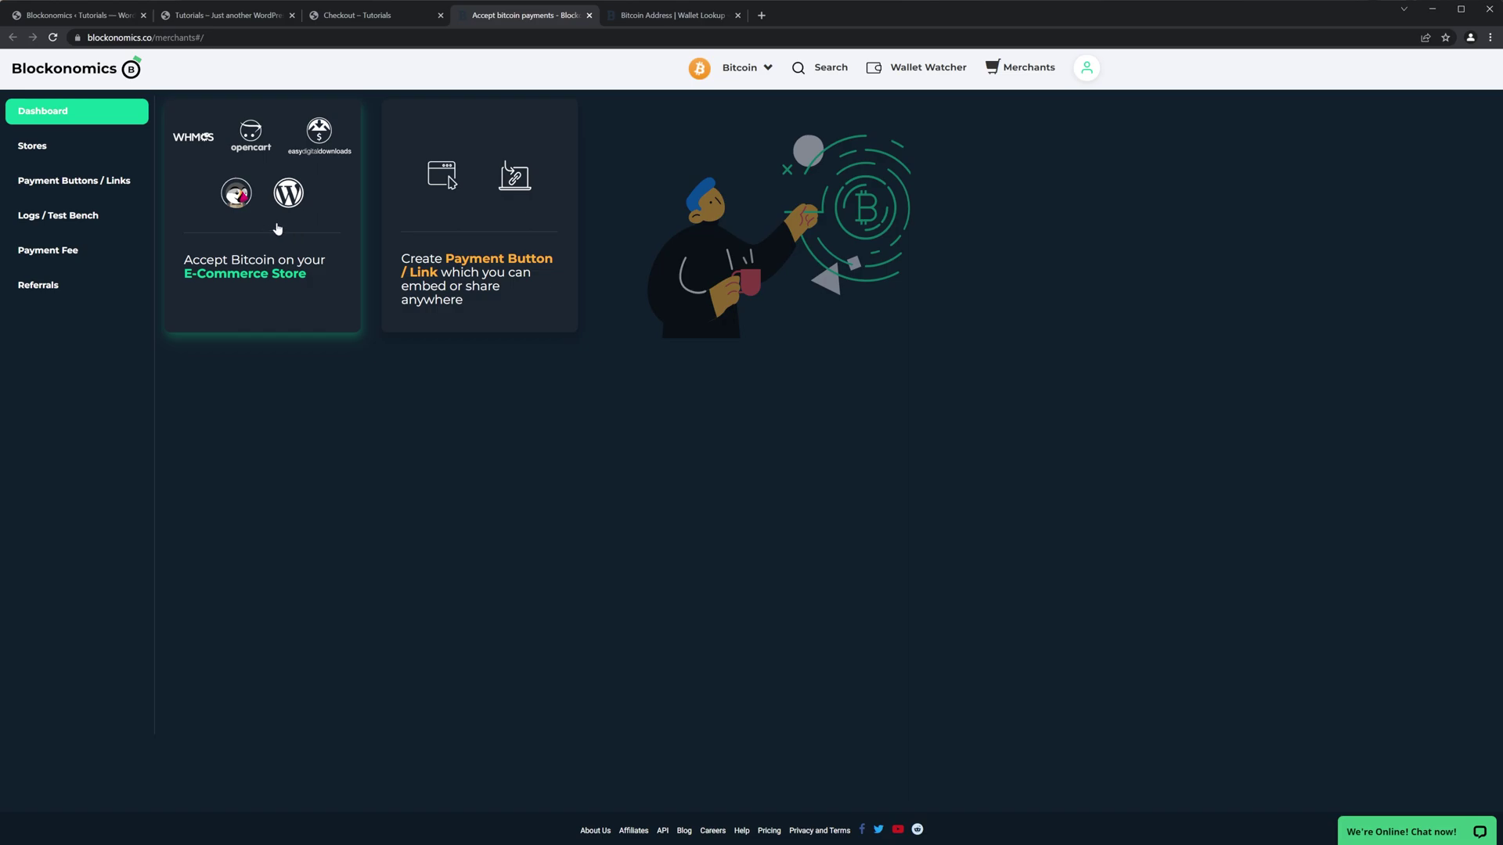
Paste the Blockonomics store API key into the WordPress API Key field and show Advanced Settings.
{"action": "left_click", "coordinate": [51, 154]}
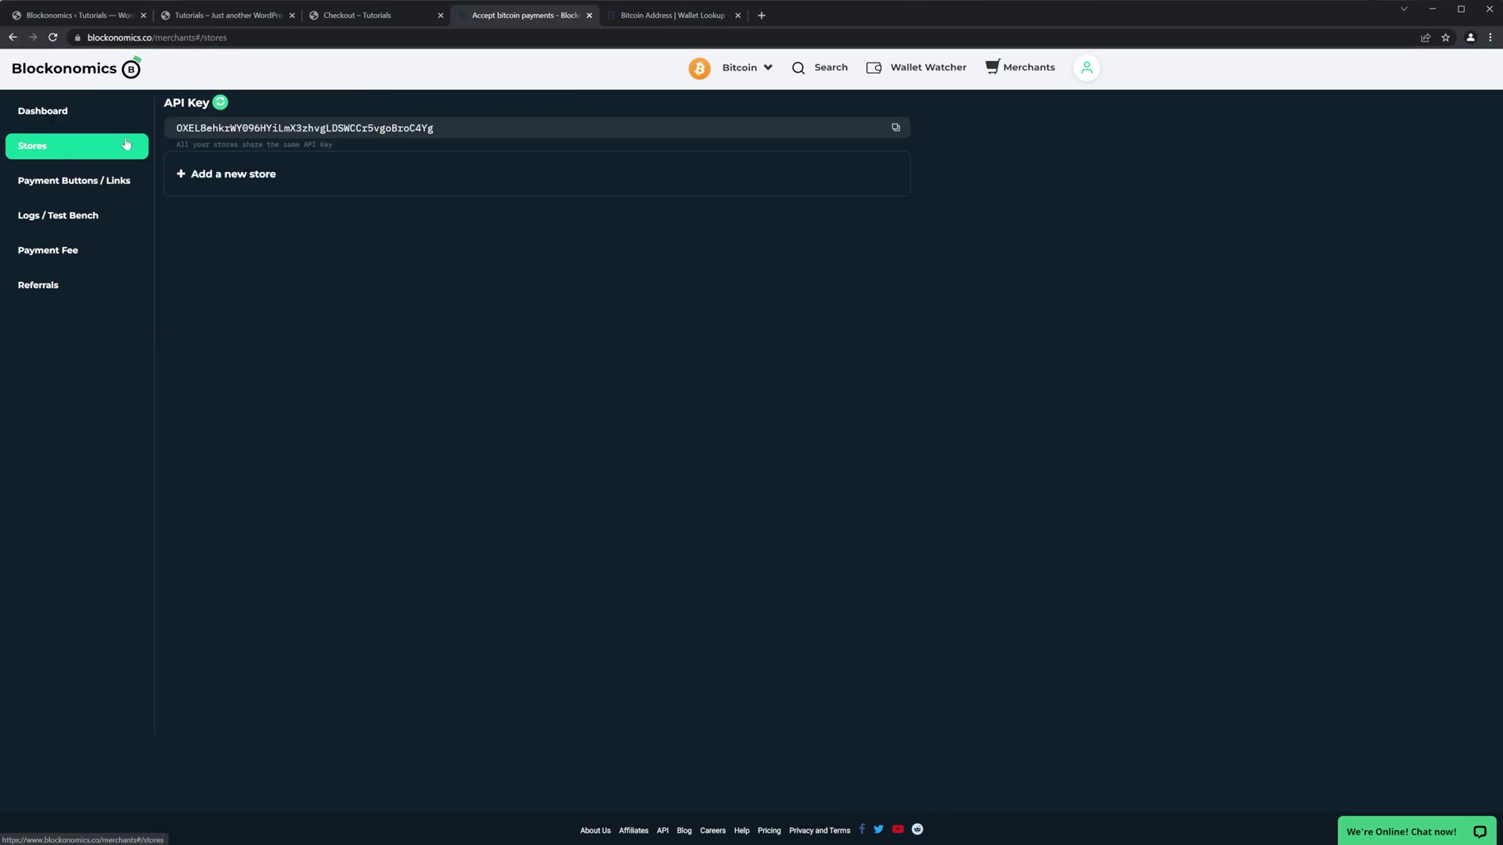
{"action": "left_click_drag", "start_coordinate": [166, 129], "coordinate": [457, 132]}
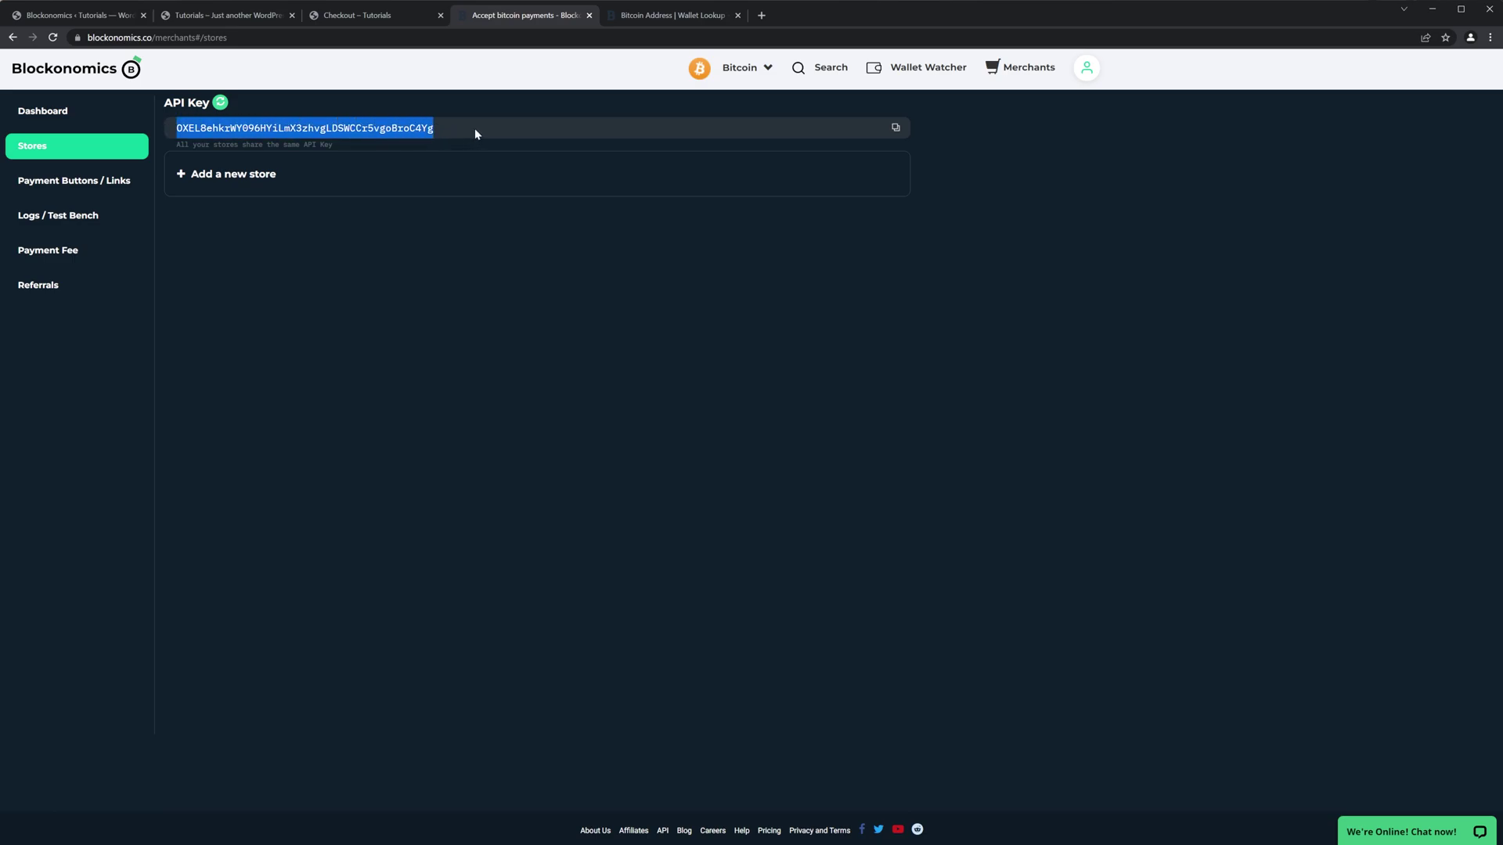
{"action": "left_click", "coordinate": [478, 129]}
{"action": "left_click", "coordinate": [827, 129]}
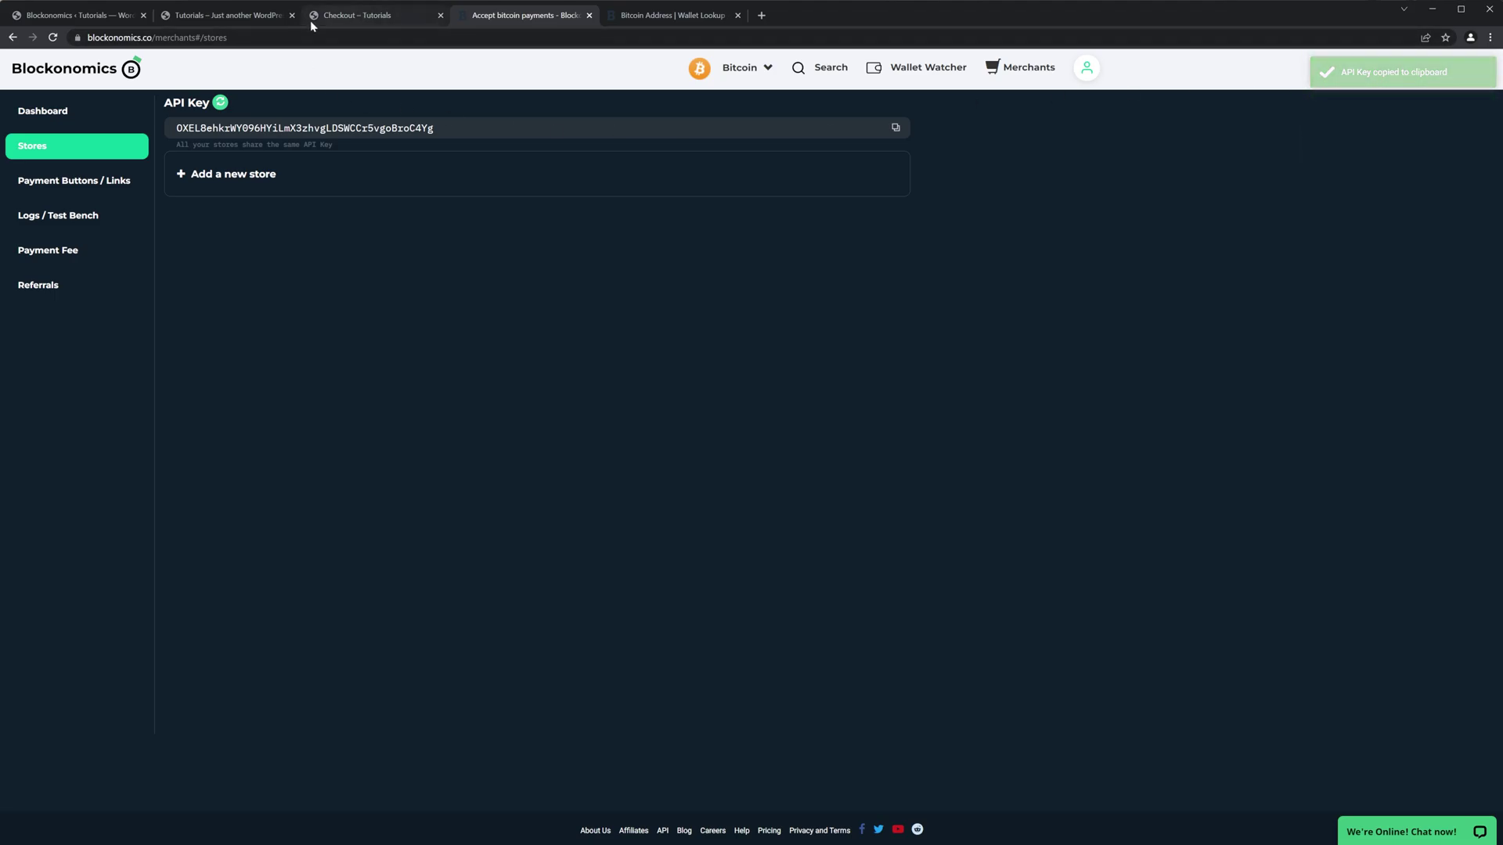
{"action": "left_click", "coordinate": [89, 20]}
{"action": "left_click", "coordinate": [235, 158]}
{"action": "key", "text": "ctrl+v"}
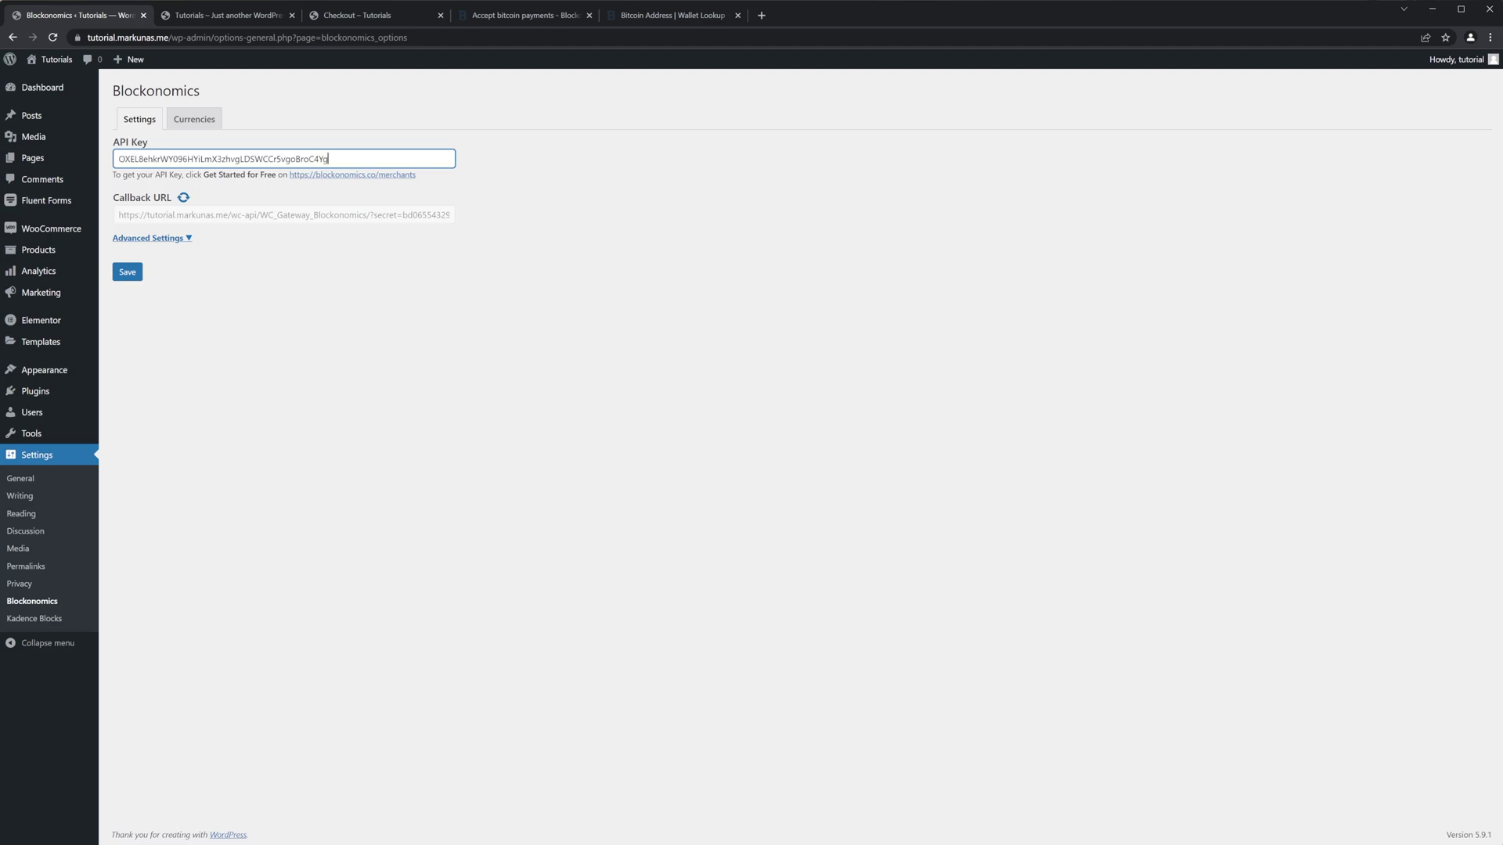
{"action": "left_click", "coordinate": [149, 241]}
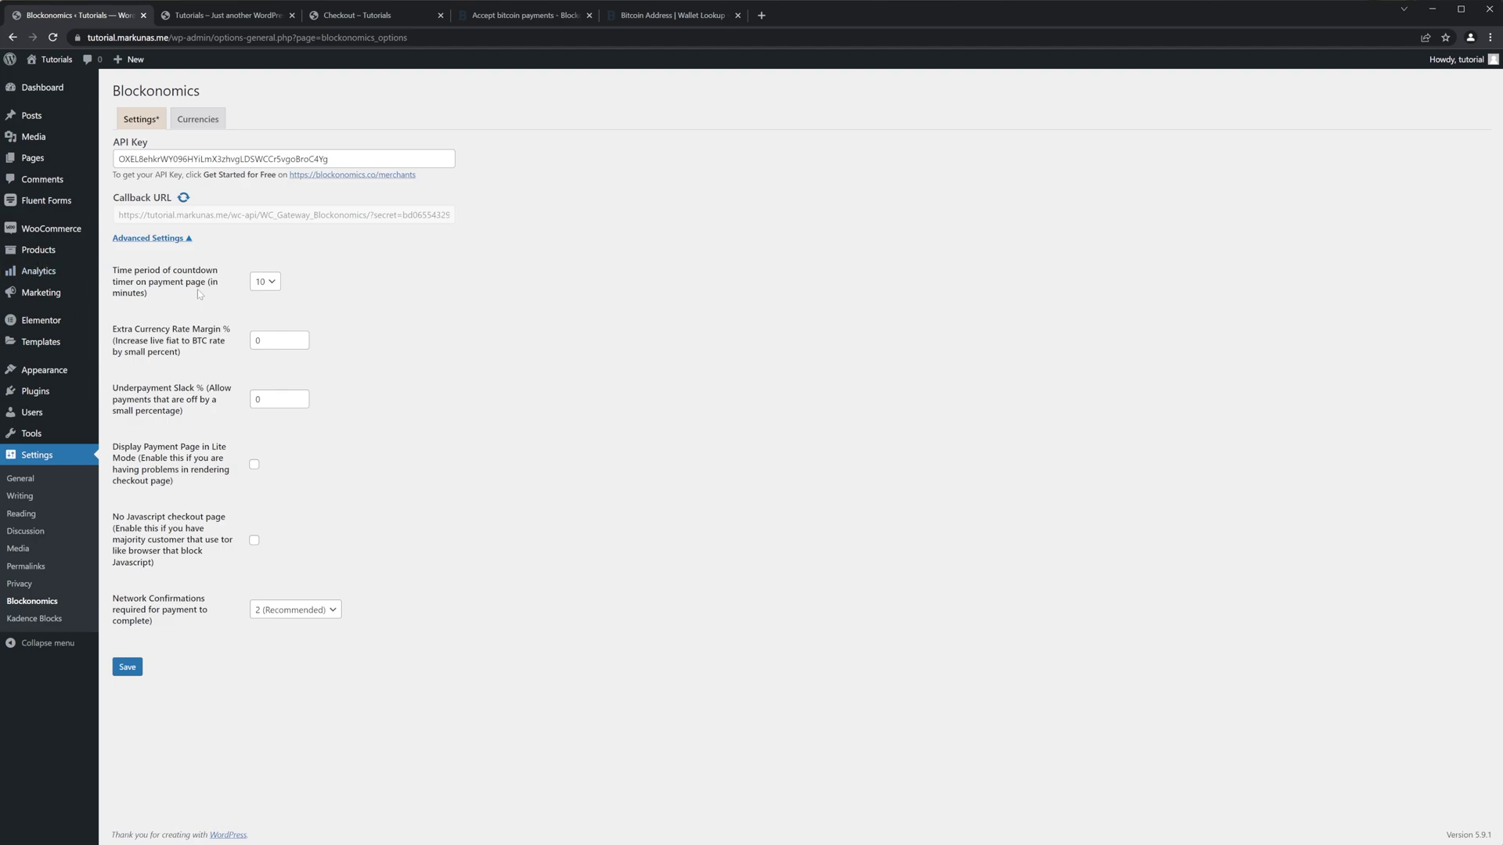
Set the payment page countdown timer to 30 minutes.
{"action": "left_click", "coordinate": [264, 281]}
{"action": "left_click", "coordinate": [262, 349]}
{"action": "left_click", "coordinate": [369, 16]}
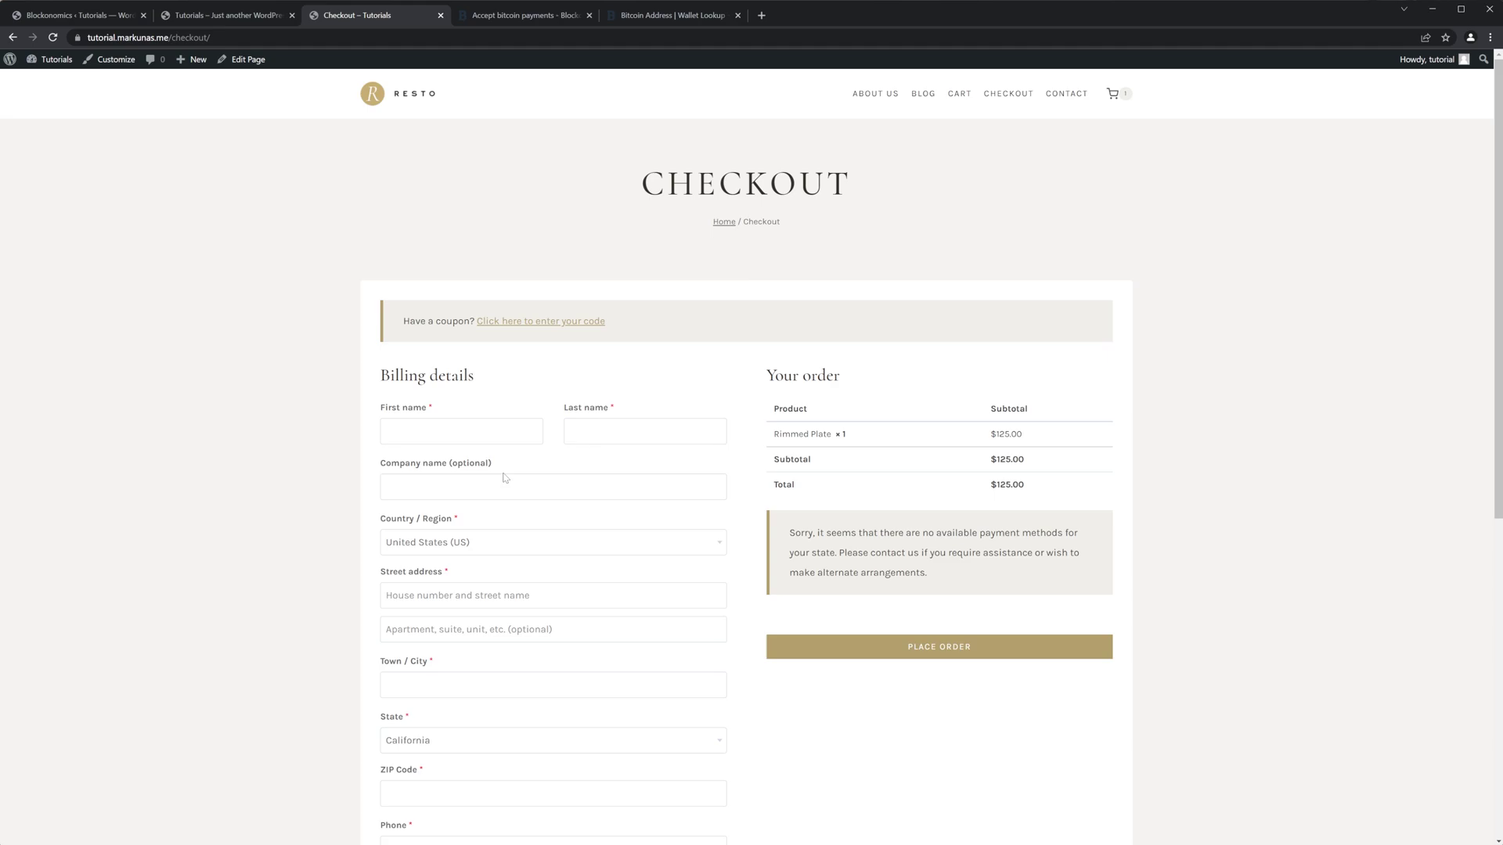
{"action": "left_click", "coordinate": [113, 36]}
Keep network confirmations at 2 (Recommended) and save the Blockonomics settings.
{"action": "left_click", "coordinate": [78, 15]}
{"action": "left_click_drag", "start_coordinate": [296, 548], "coordinate": [114, 442]}
{"action": "left_click", "coordinate": [504, 593]}
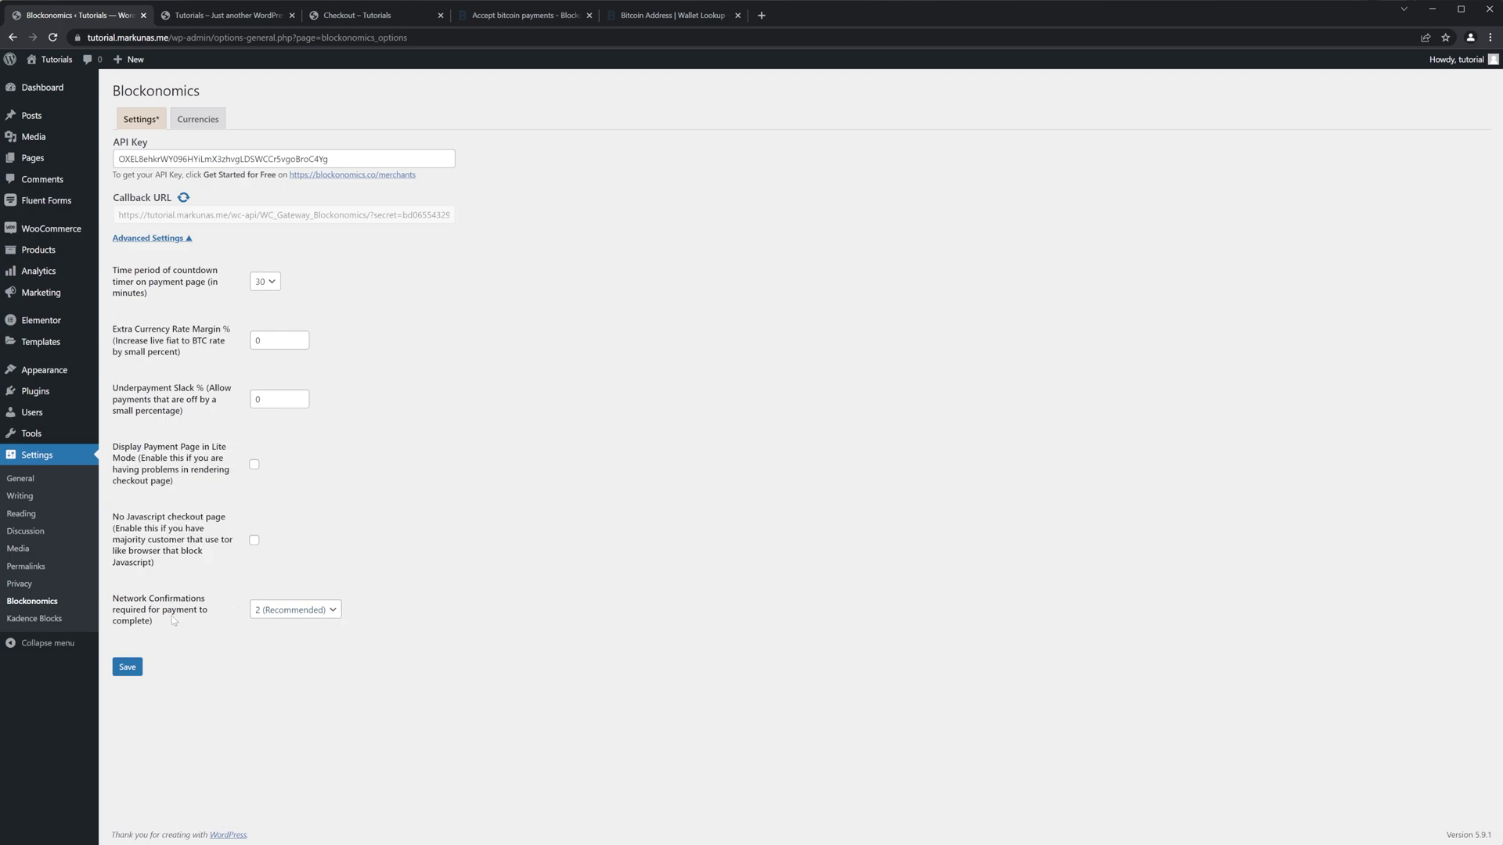
{"action": "left_click", "coordinate": [319, 613]}
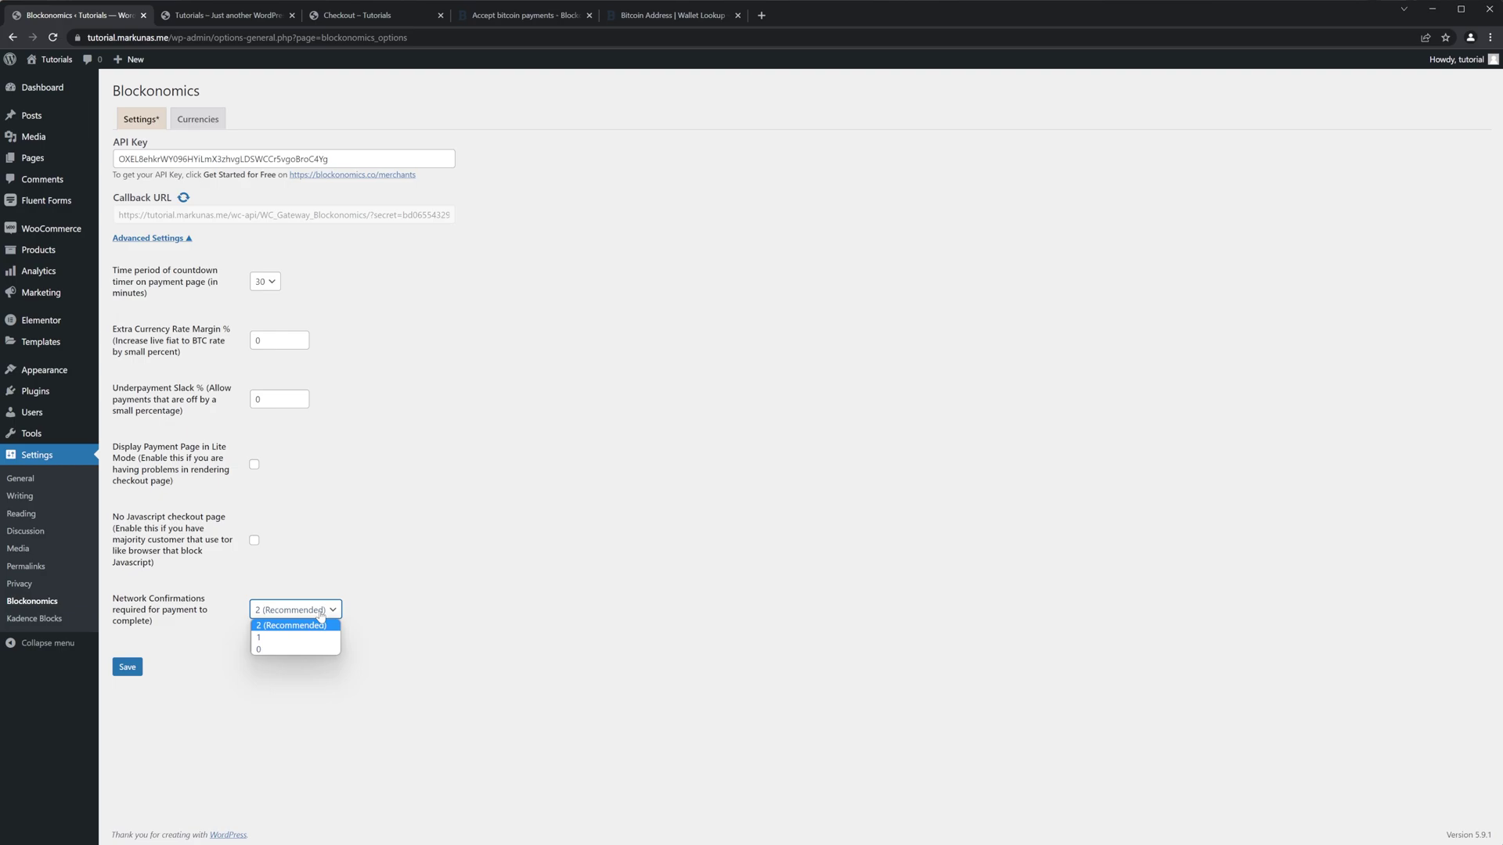
{"action": "left_click", "coordinate": [282, 626]}
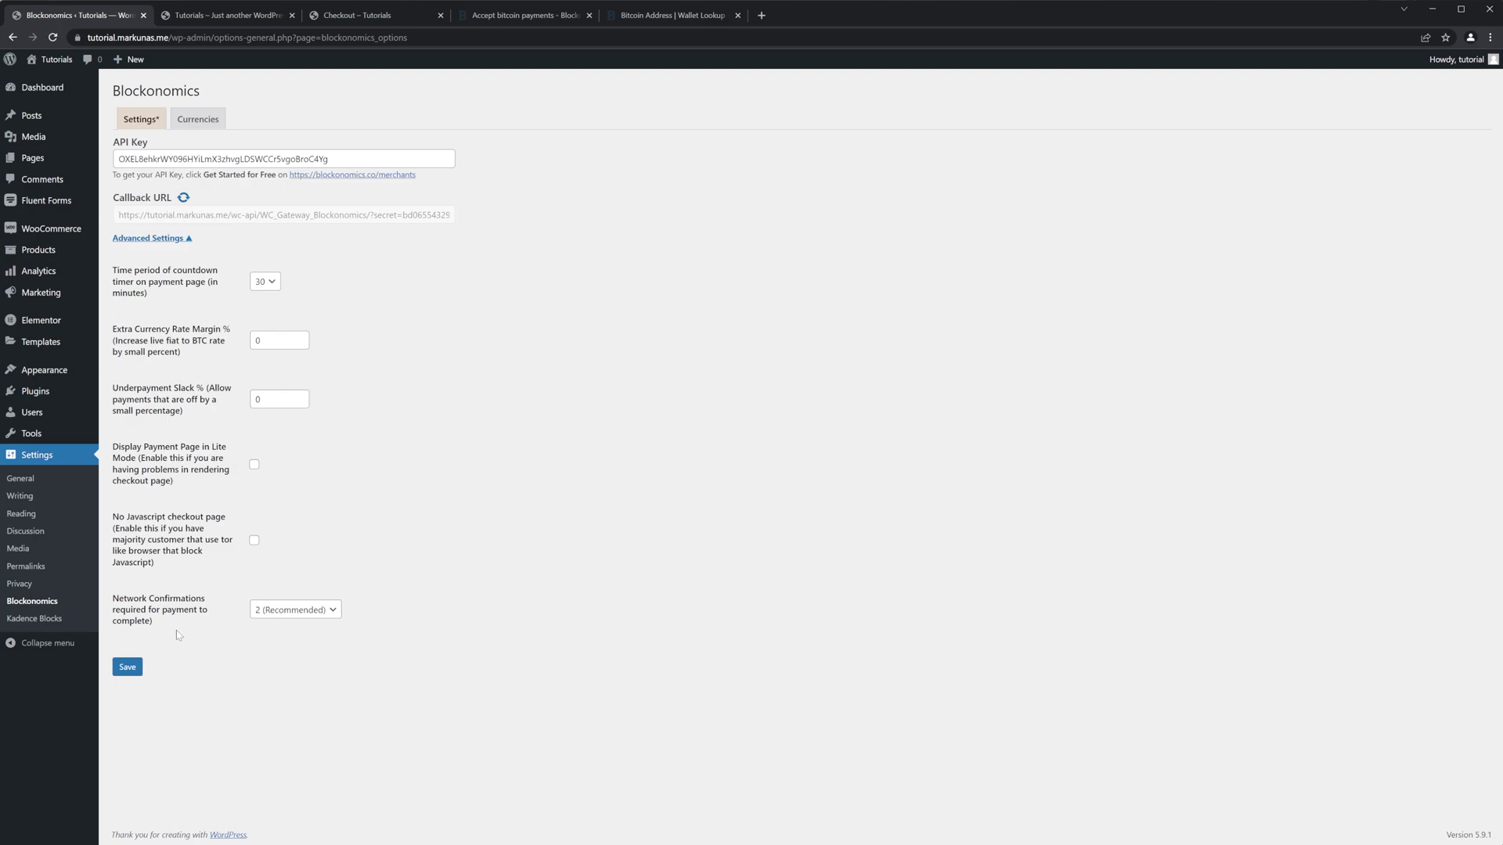
{"action": "left_click", "coordinate": [131, 670]}
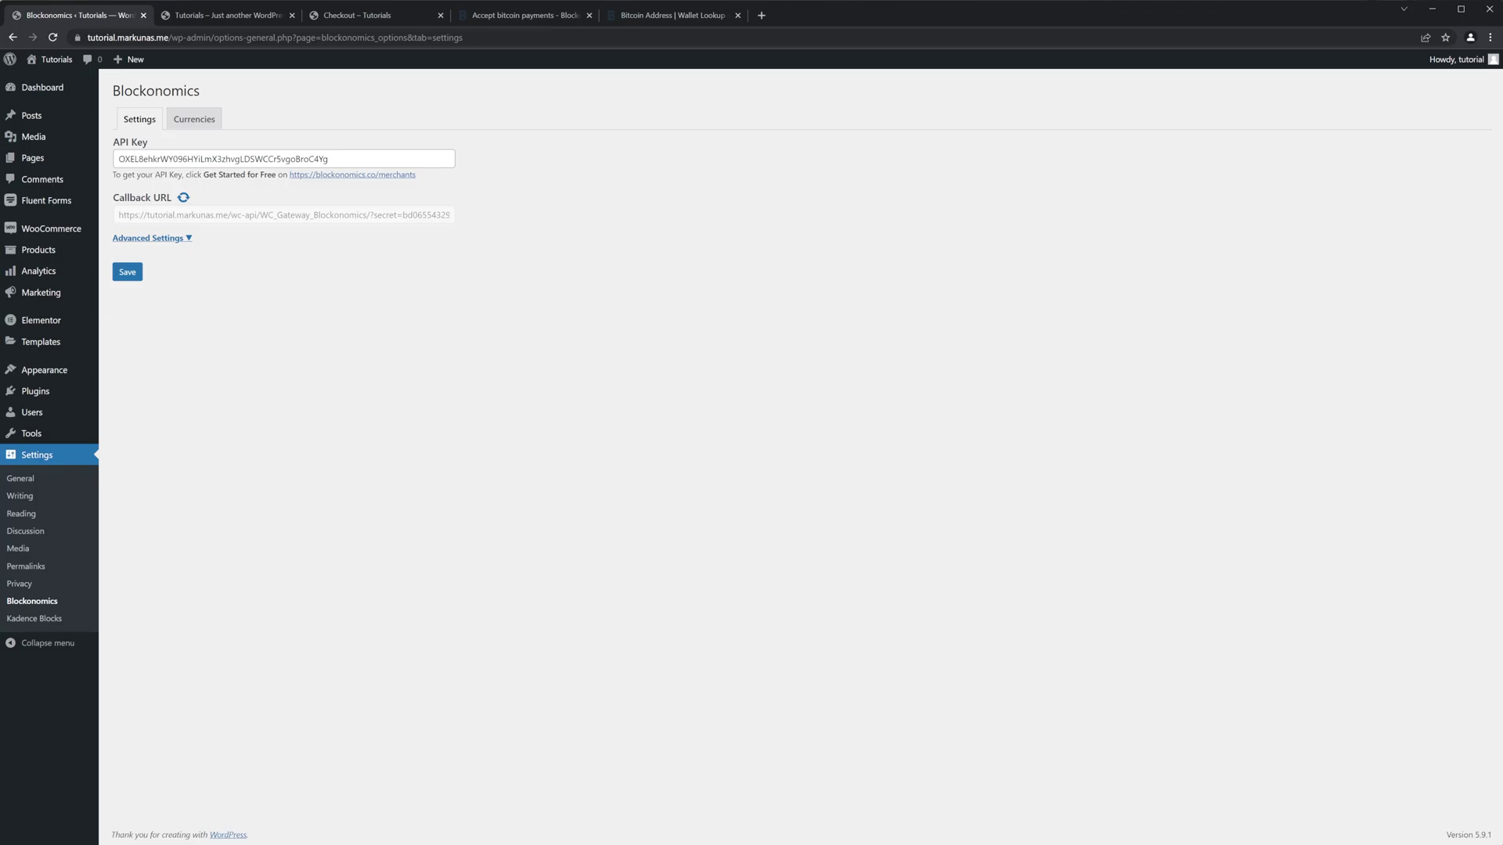
Add a new store on the Blockonomics Stores page and select its empty Xpub field.
{"action": "left_click", "coordinate": [532, 16]}
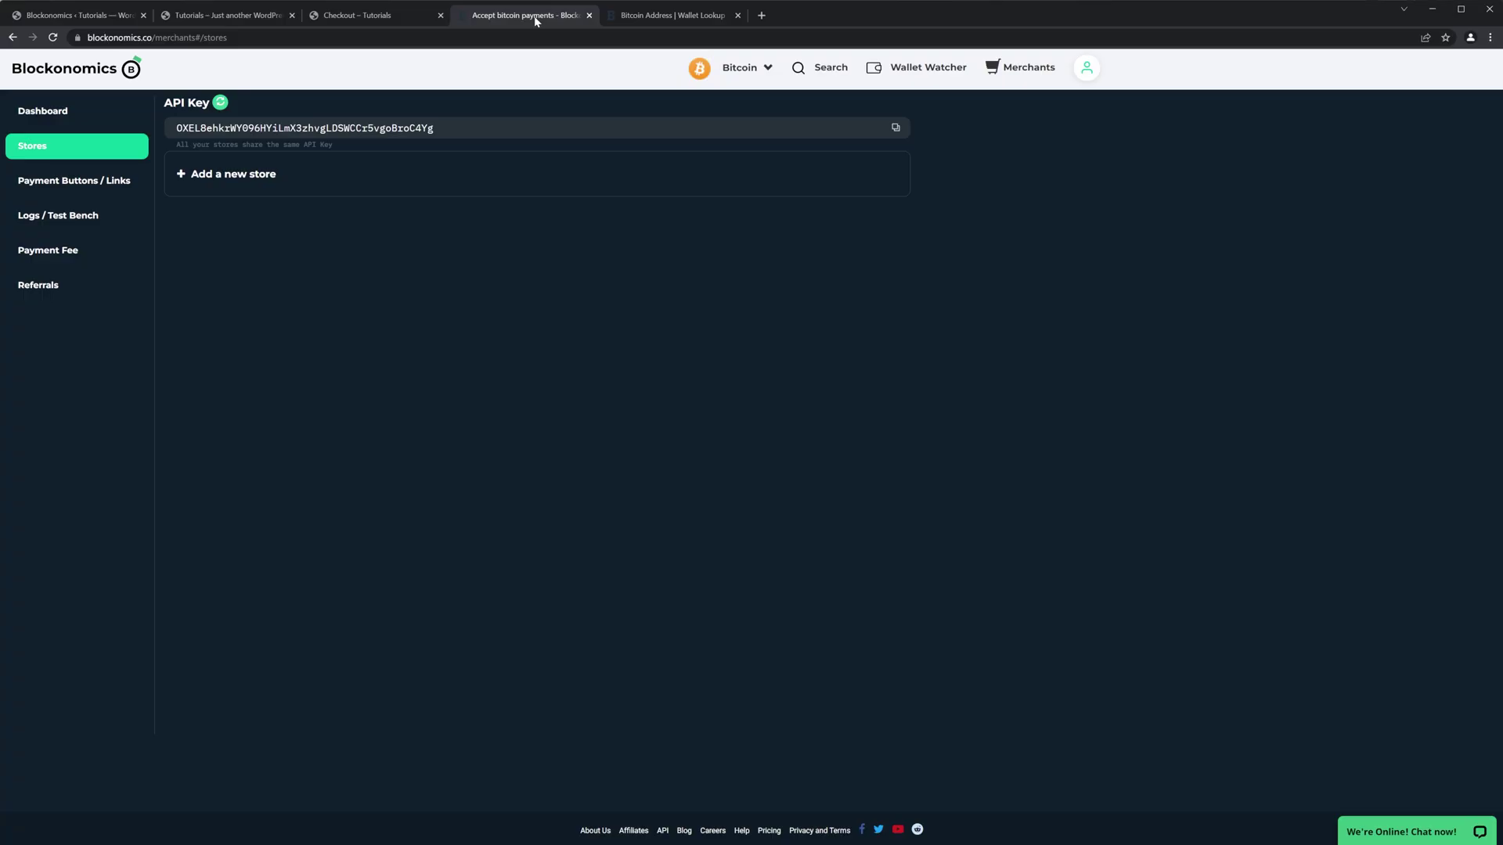
{"action": "left_click", "coordinate": [227, 180]}
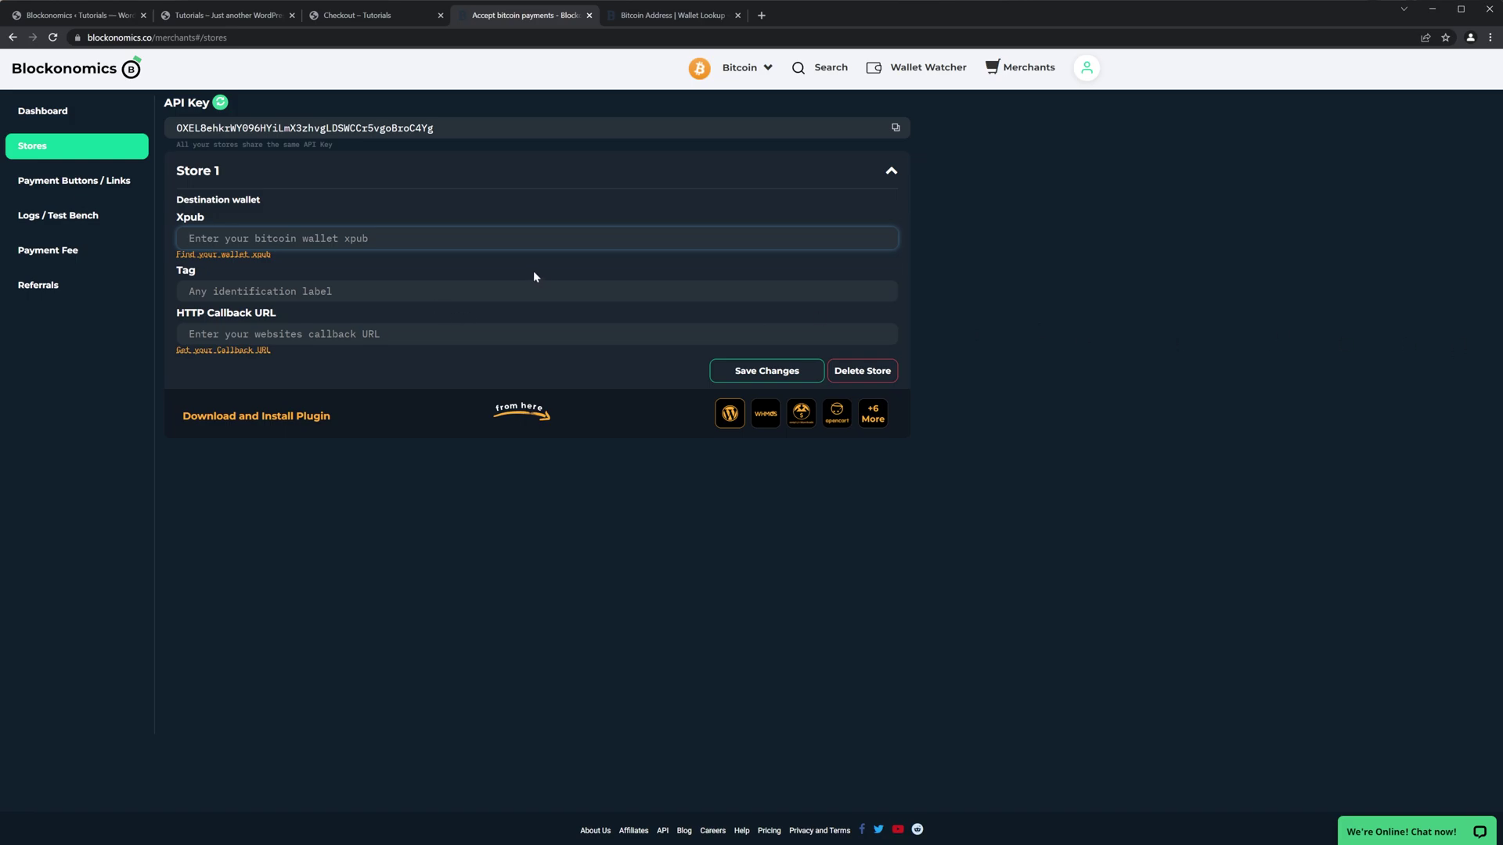
{"action": "left_click_drag", "start_coordinate": [173, 221], "coordinate": [216, 224]}
{"action": "left_click", "coordinate": [214, 221]}
{"action": "left_click", "coordinate": [216, 223]}
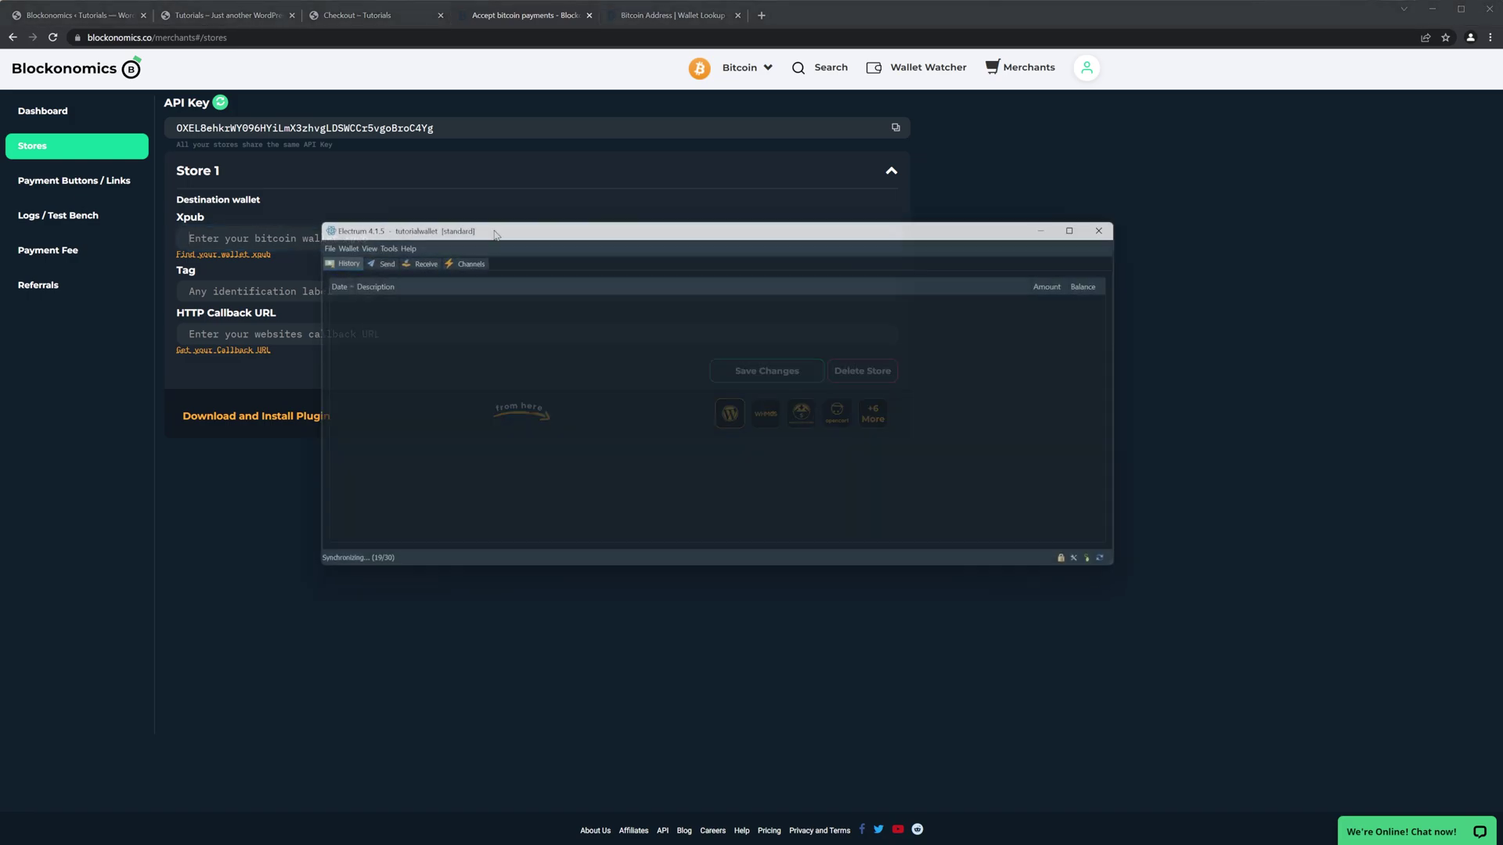
Copy the Electrum wallet's master public key and paste it as the Store 1 Xpub.
{"action": "left_click_drag", "start_coordinate": [521, 235], "coordinate": [781, 308]}
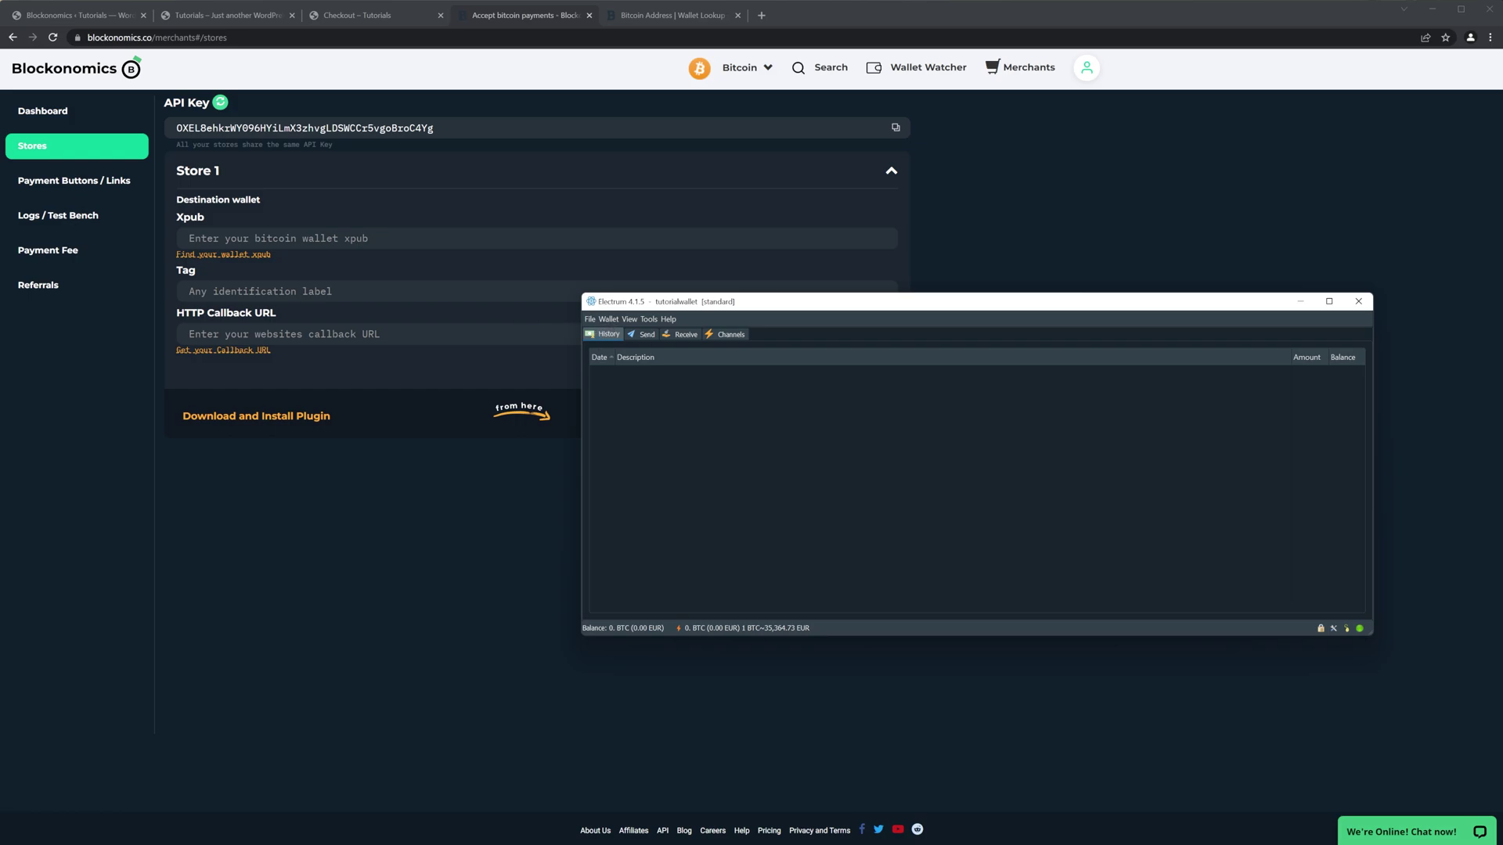
{"action": "left_click", "coordinate": [610, 321]}
{"action": "left_click", "coordinate": [625, 334]}
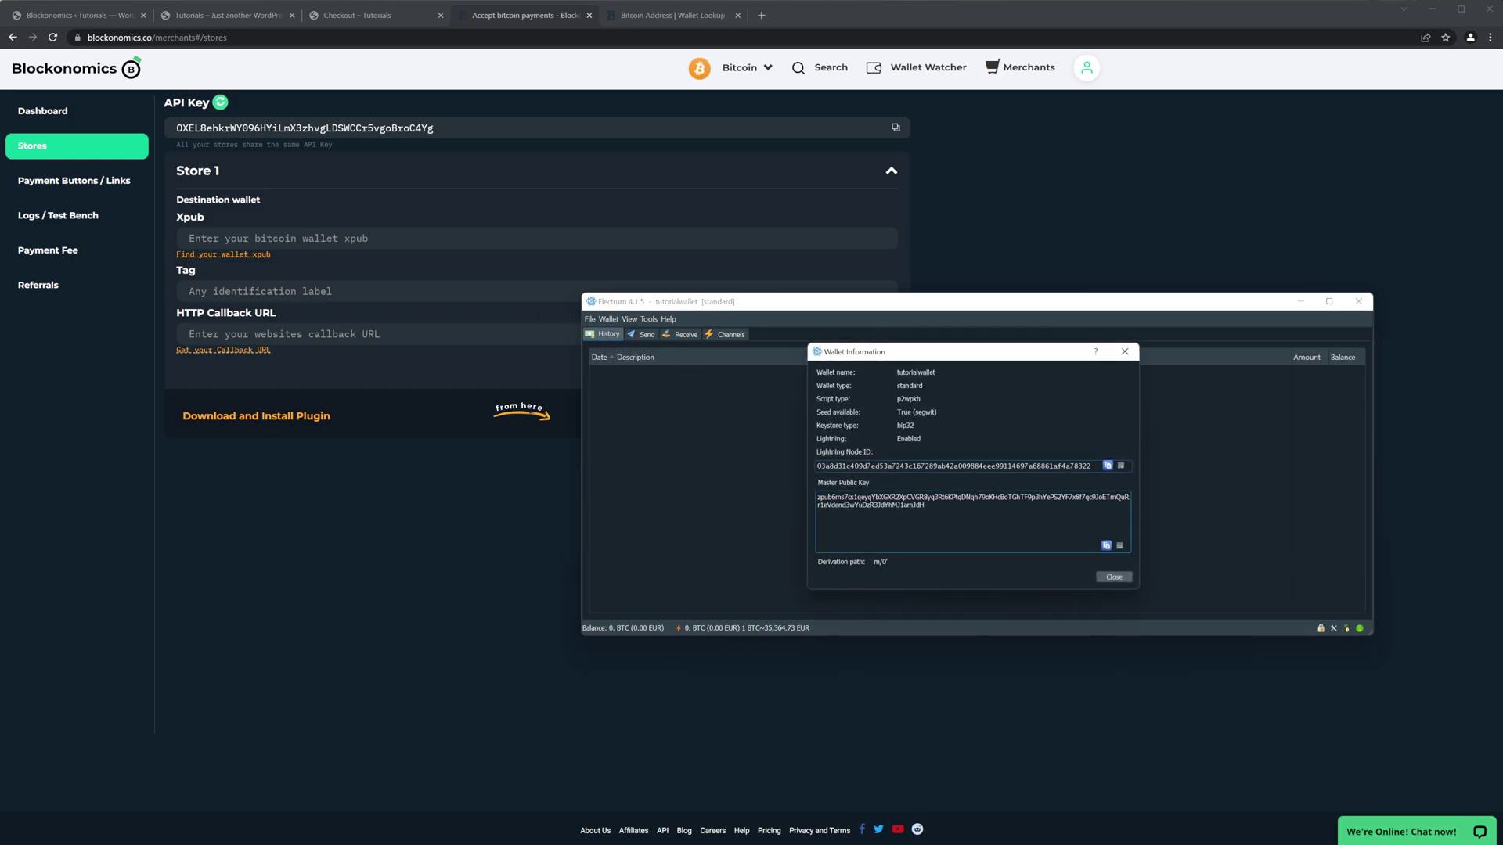
{"action": "key", "text": "ctrl+a"}
{"action": "key", "text": "ctrl+c"}
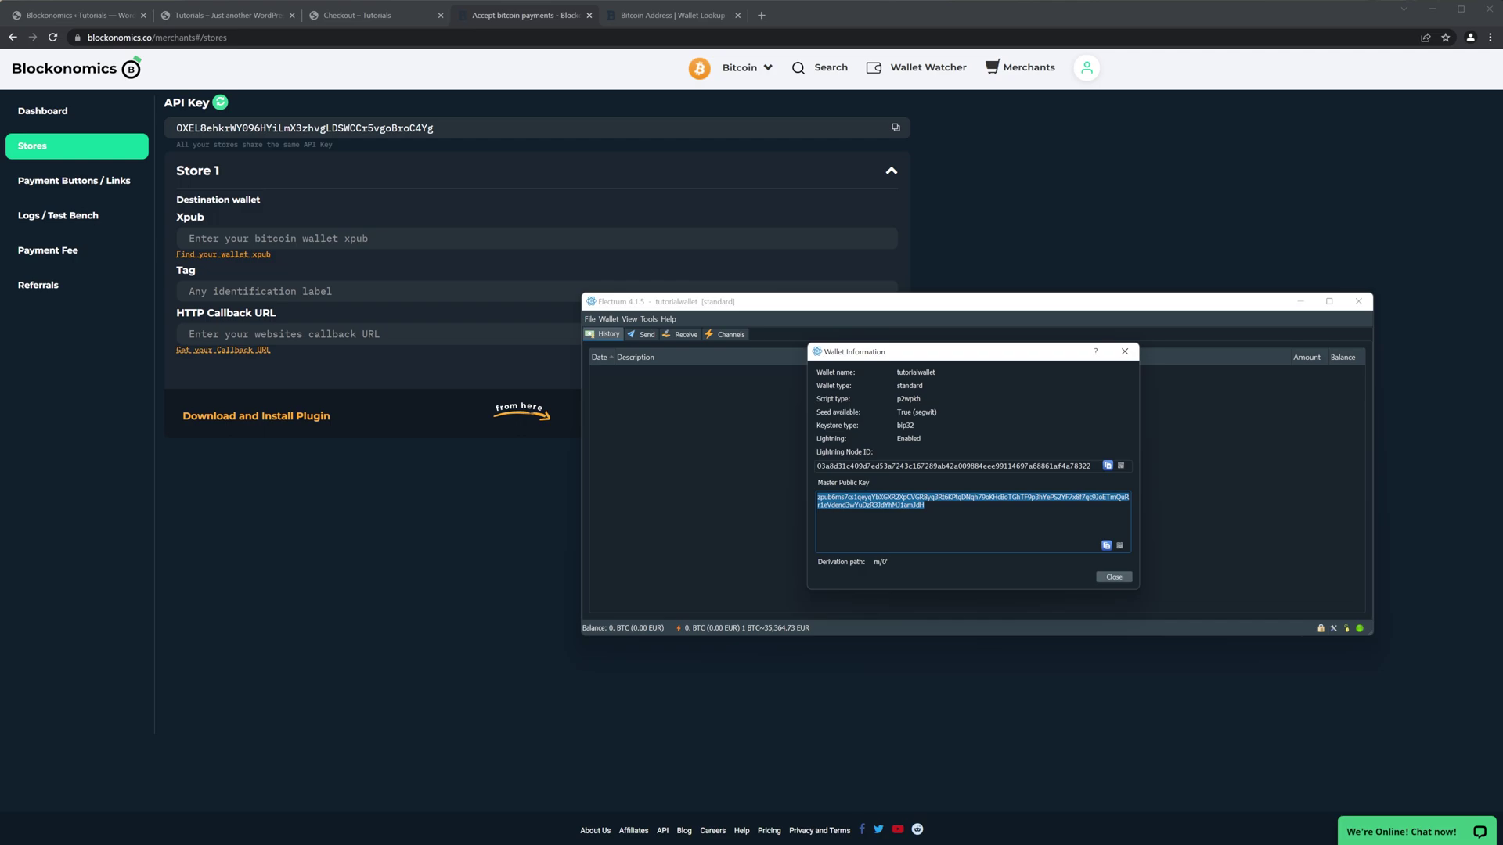
{"action": "right_click", "coordinate": [894, 501]}
{"action": "left_click", "coordinate": [939, 510]}
{"action": "left_click", "coordinate": [339, 520]}
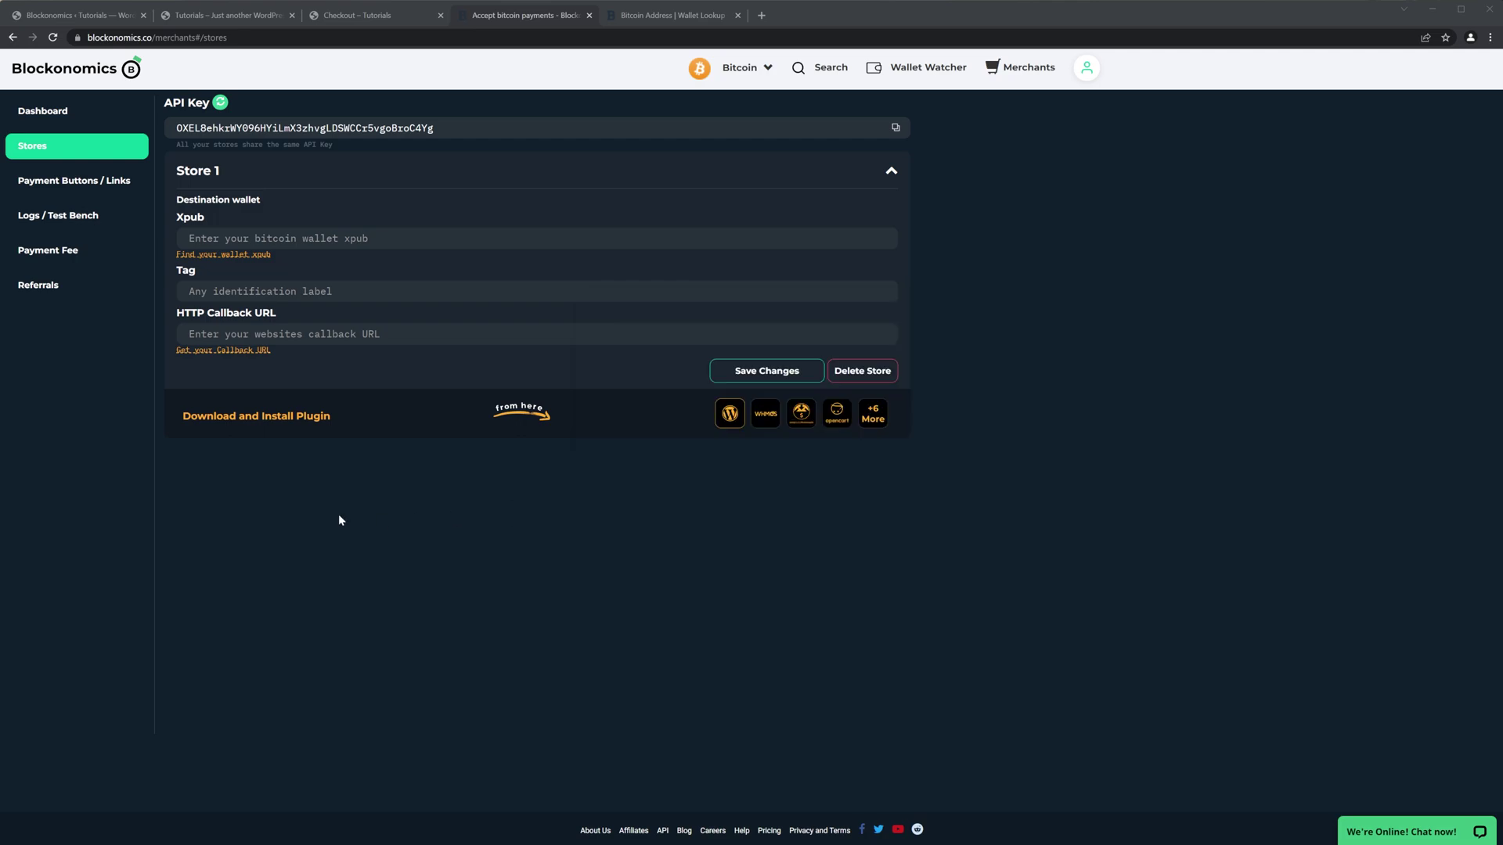
{"action": "left_click", "coordinate": [233, 240]}
{"action": "key", "text": "ctrl+v"}
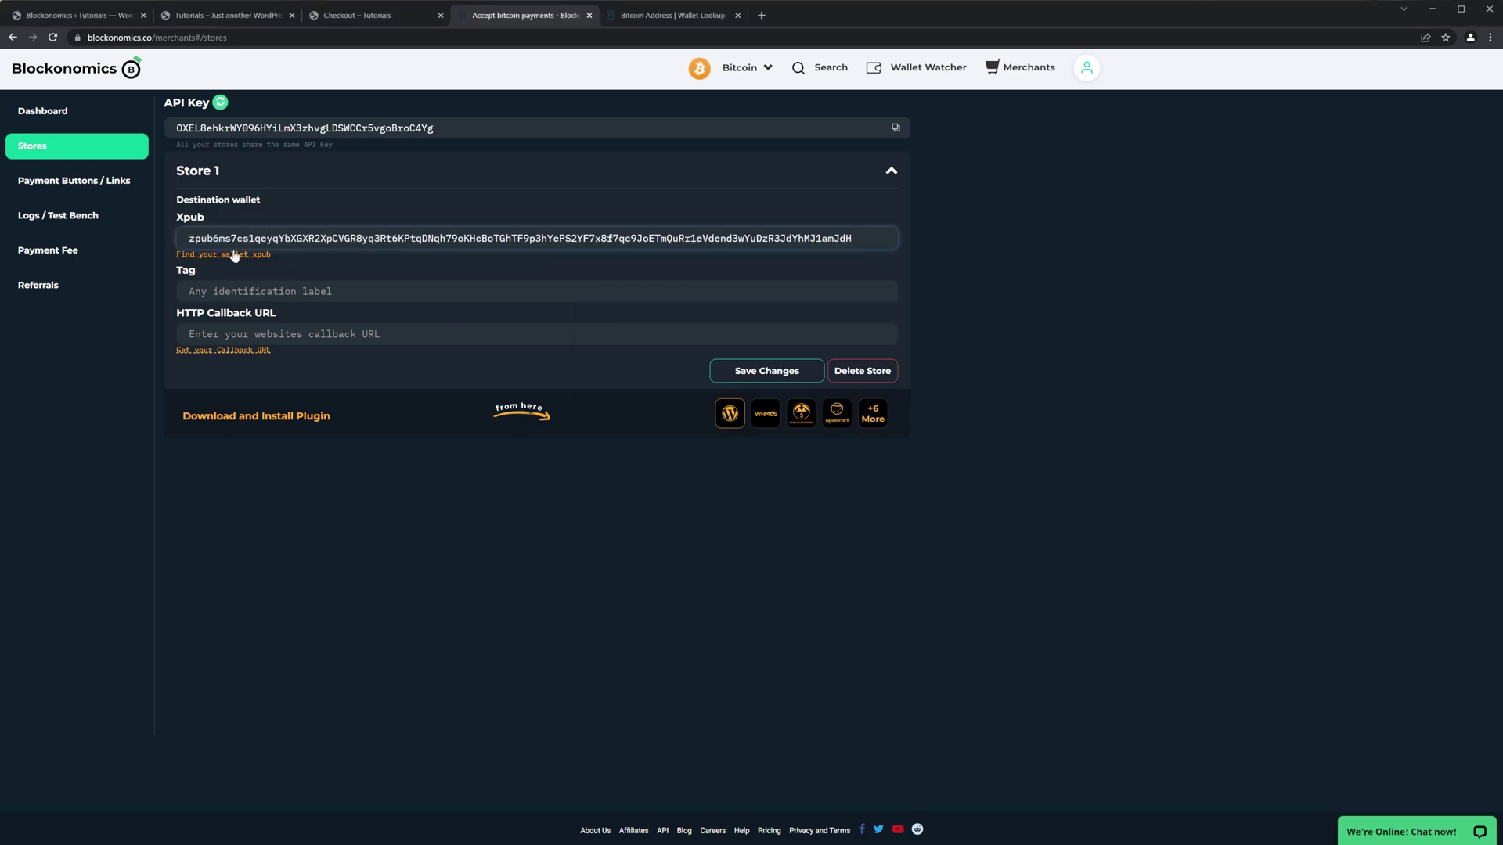
Tag the store 'tutorial', paste the WordPress callback URL, and save the store.
{"action": "left_click", "coordinate": [228, 288]}
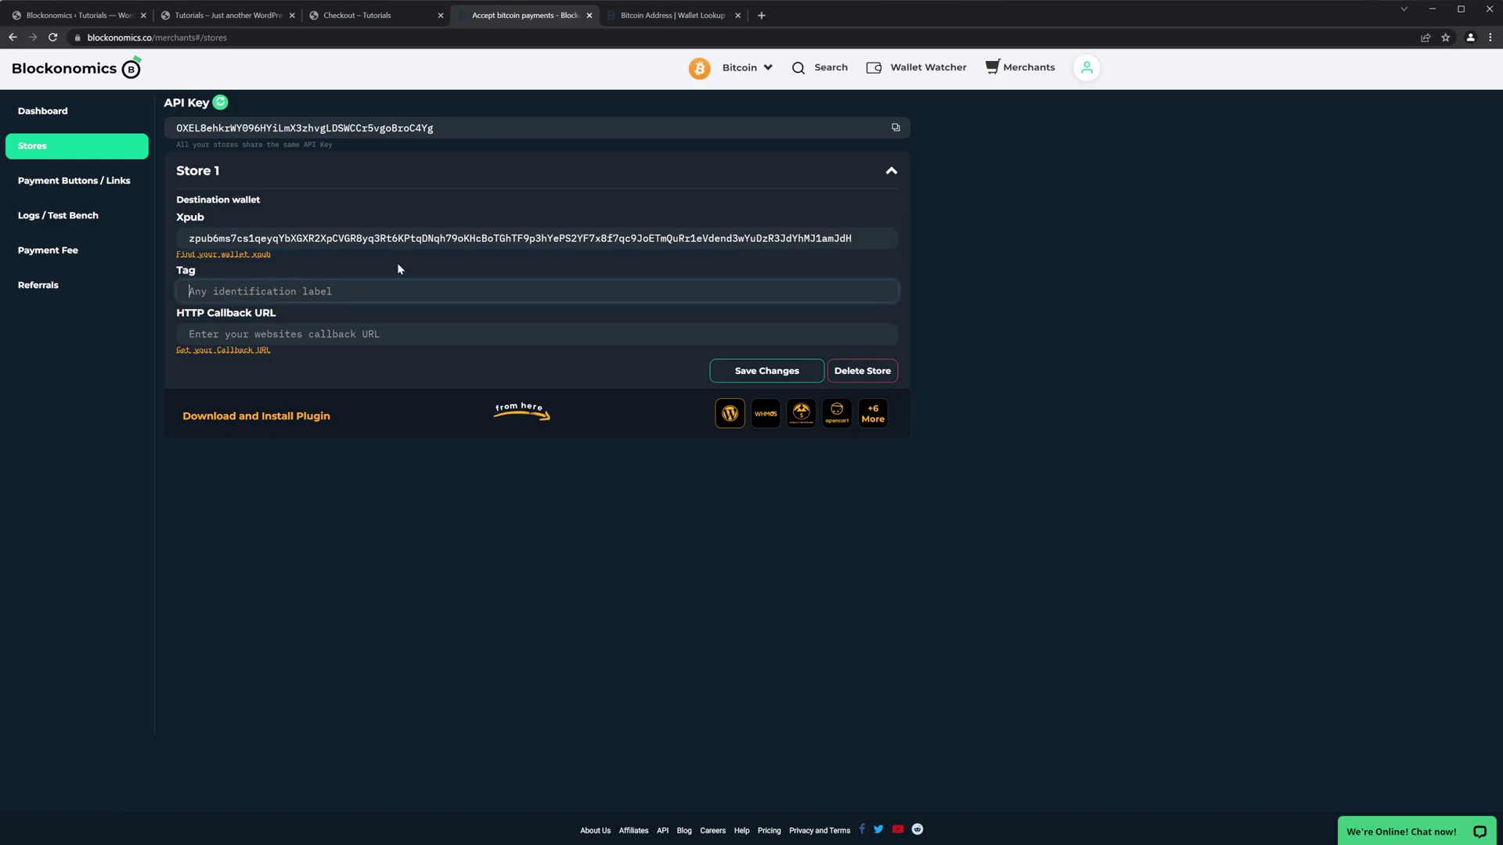
{"action": "type", "text": "tutorial"}
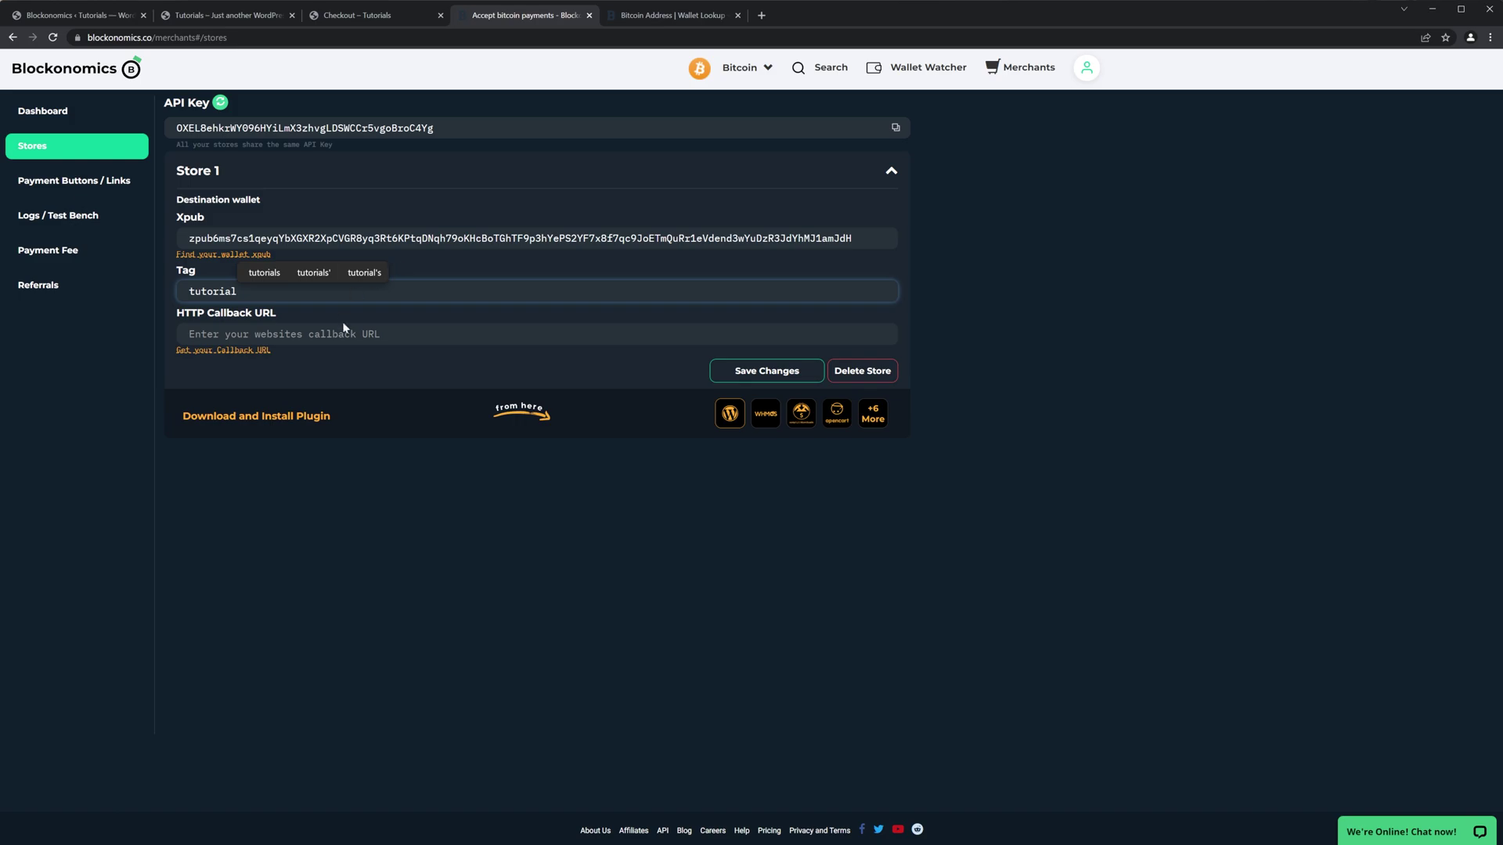
{"action": "left_click", "coordinate": [391, 334]}
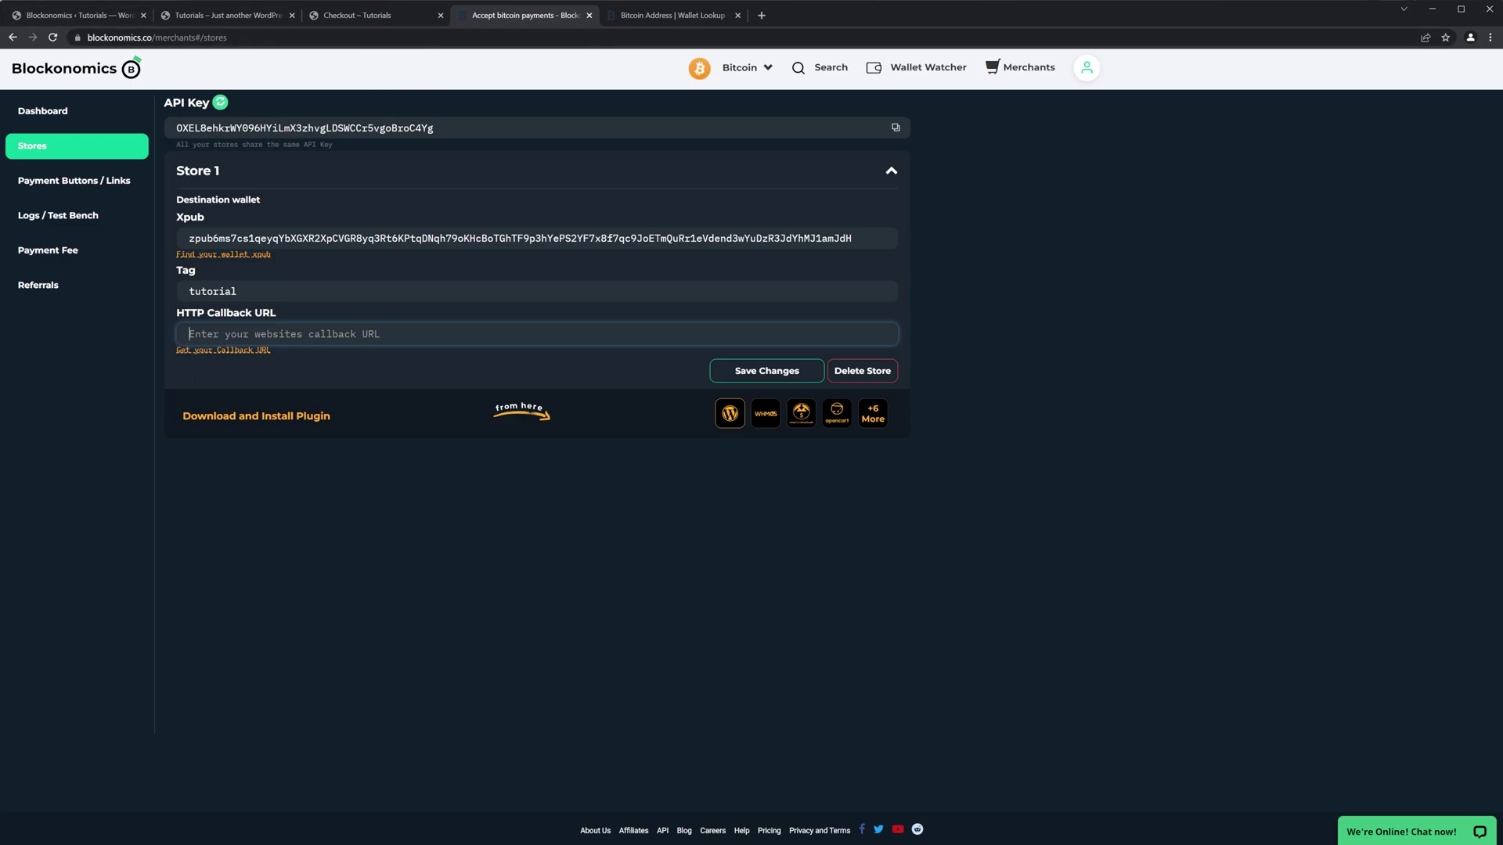
{"action": "left_click", "coordinate": [75, 15]}
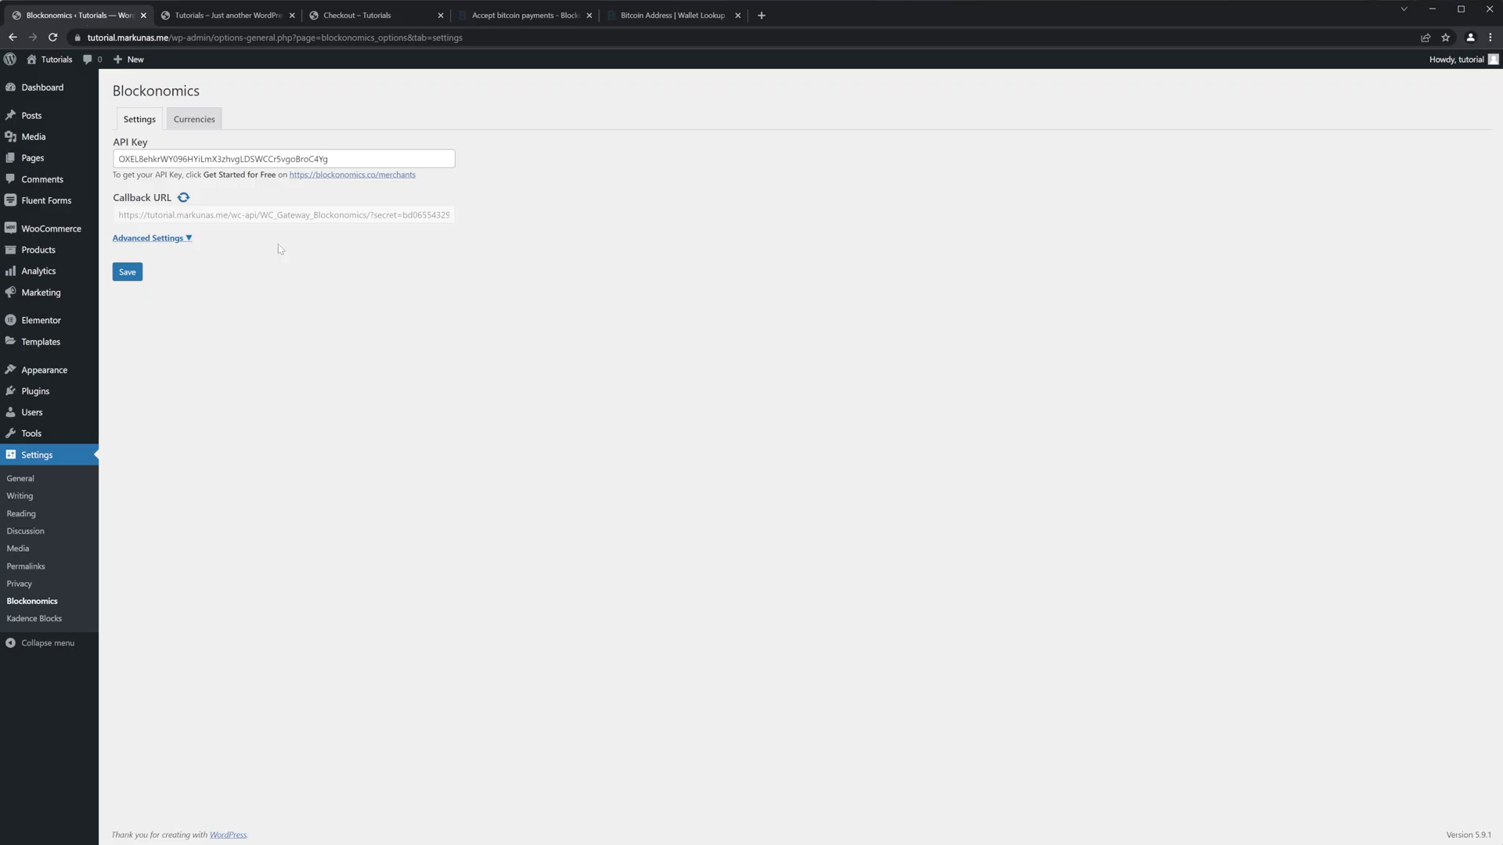
{"action": "triple_click", "coordinate": [138, 216]}
{"action": "right_click", "coordinate": [164, 220]}
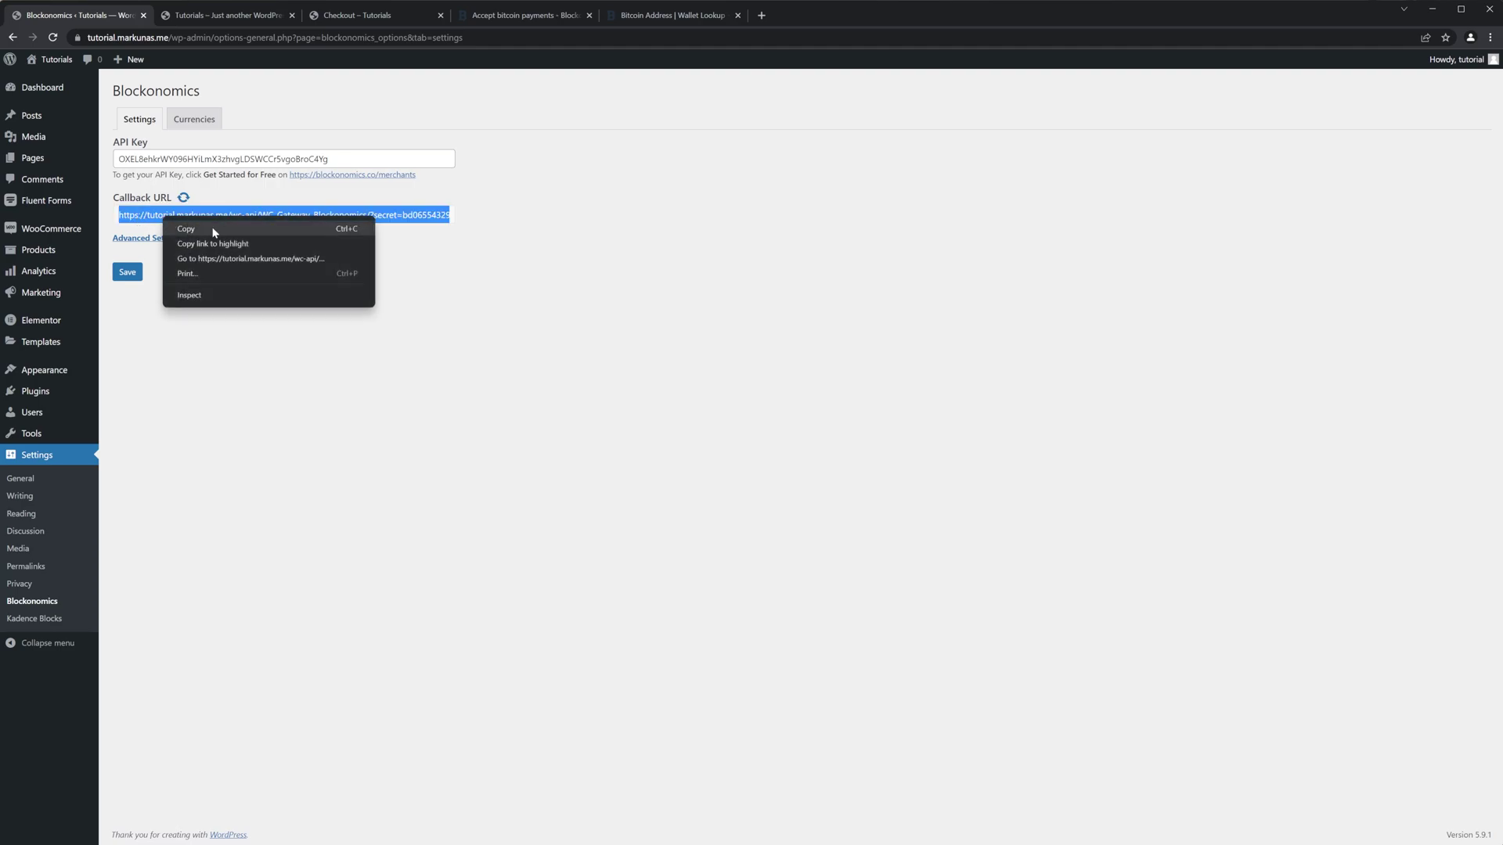
{"action": "left_click", "coordinate": [196, 228]}
{"action": "left_click", "coordinate": [508, 16]}
{"action": "key", "text": "ctrl+v"}
{"action": "left_click", "coordinate": [766, 370]}
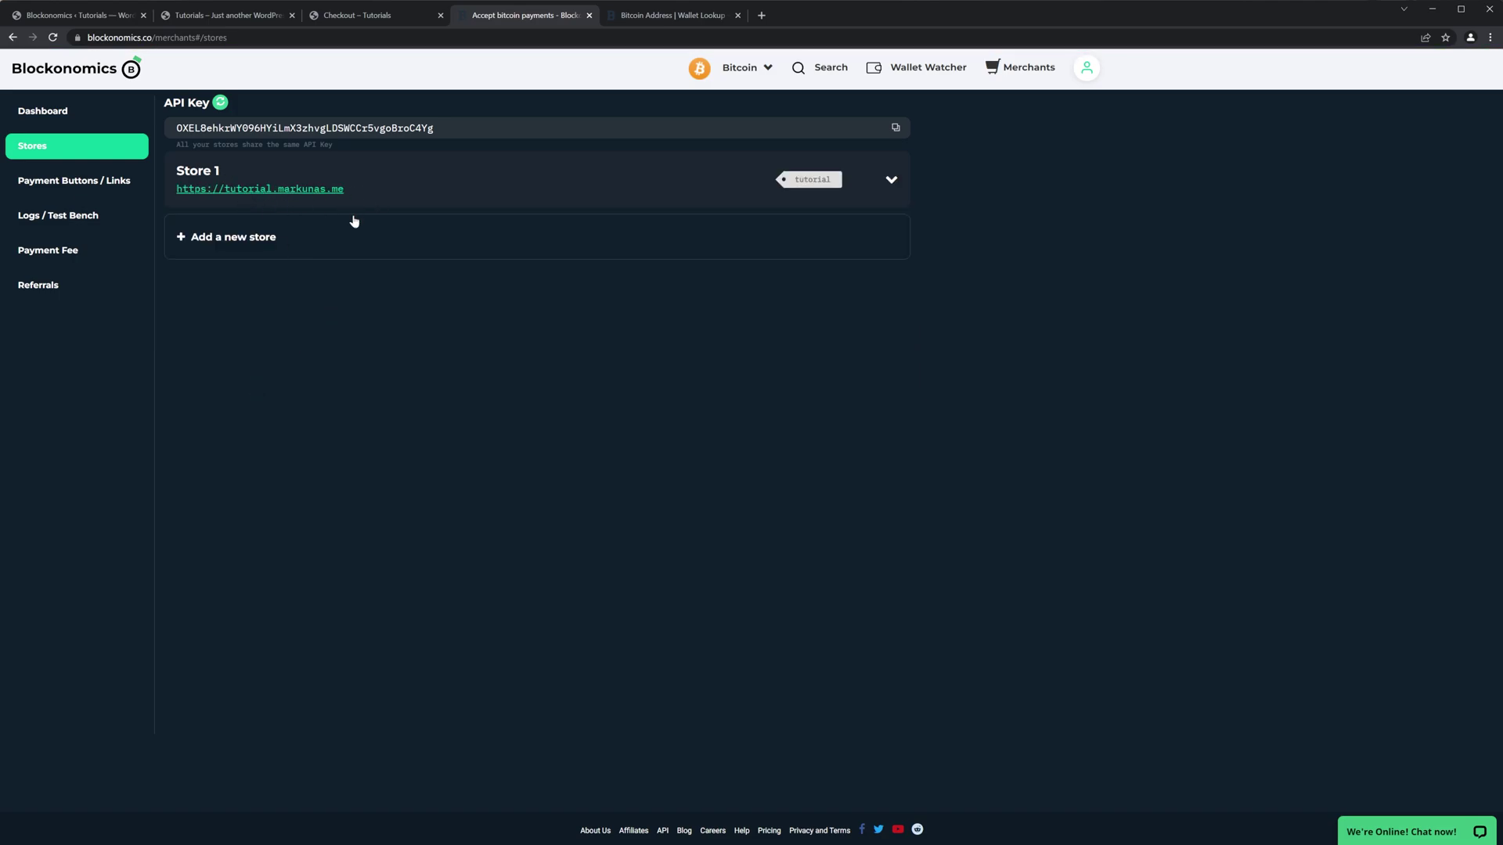
{"action": "left_click", "coordinate": [90, 15]}
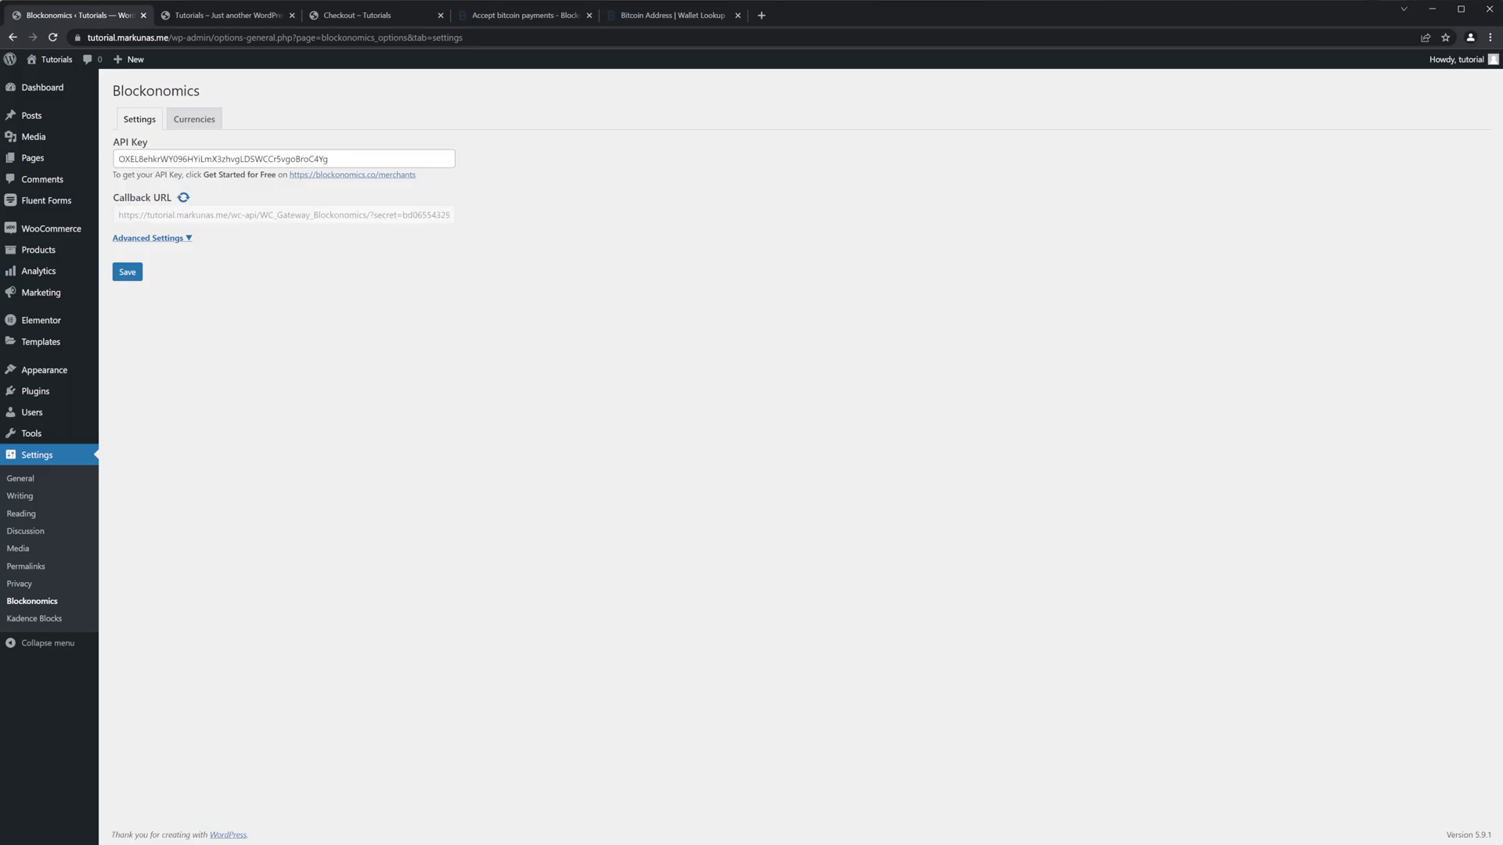
Open the Currencies tab of the Blockonomics settings and test the setup.
{"action": "left_click", "coordinate": [207, 125]}
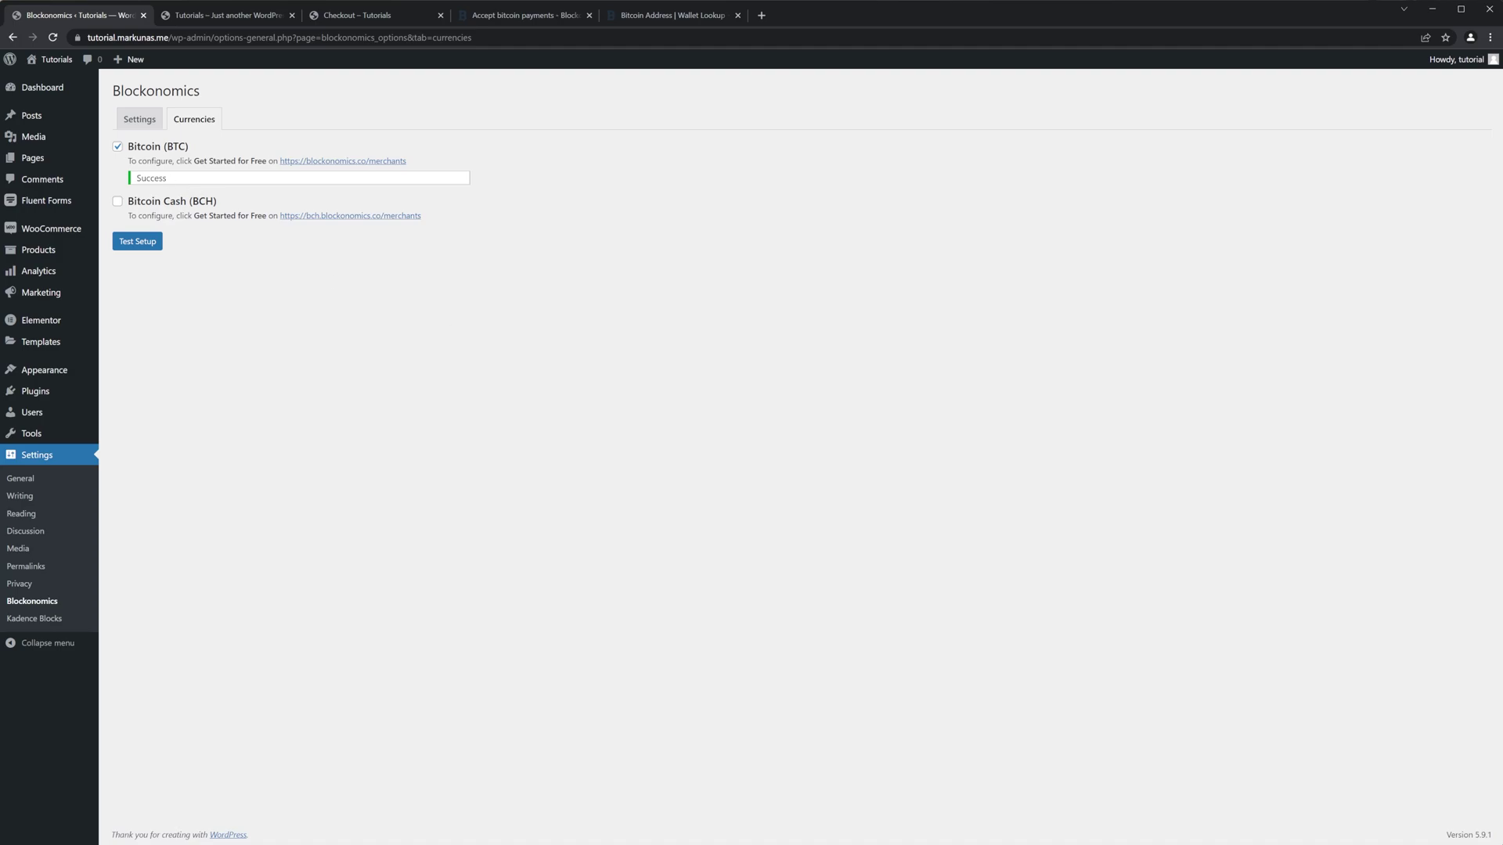
{"action": "double_click", "coordinate": [167, 179]}
{"action": "left_click", "coordinate": [296, 304]}
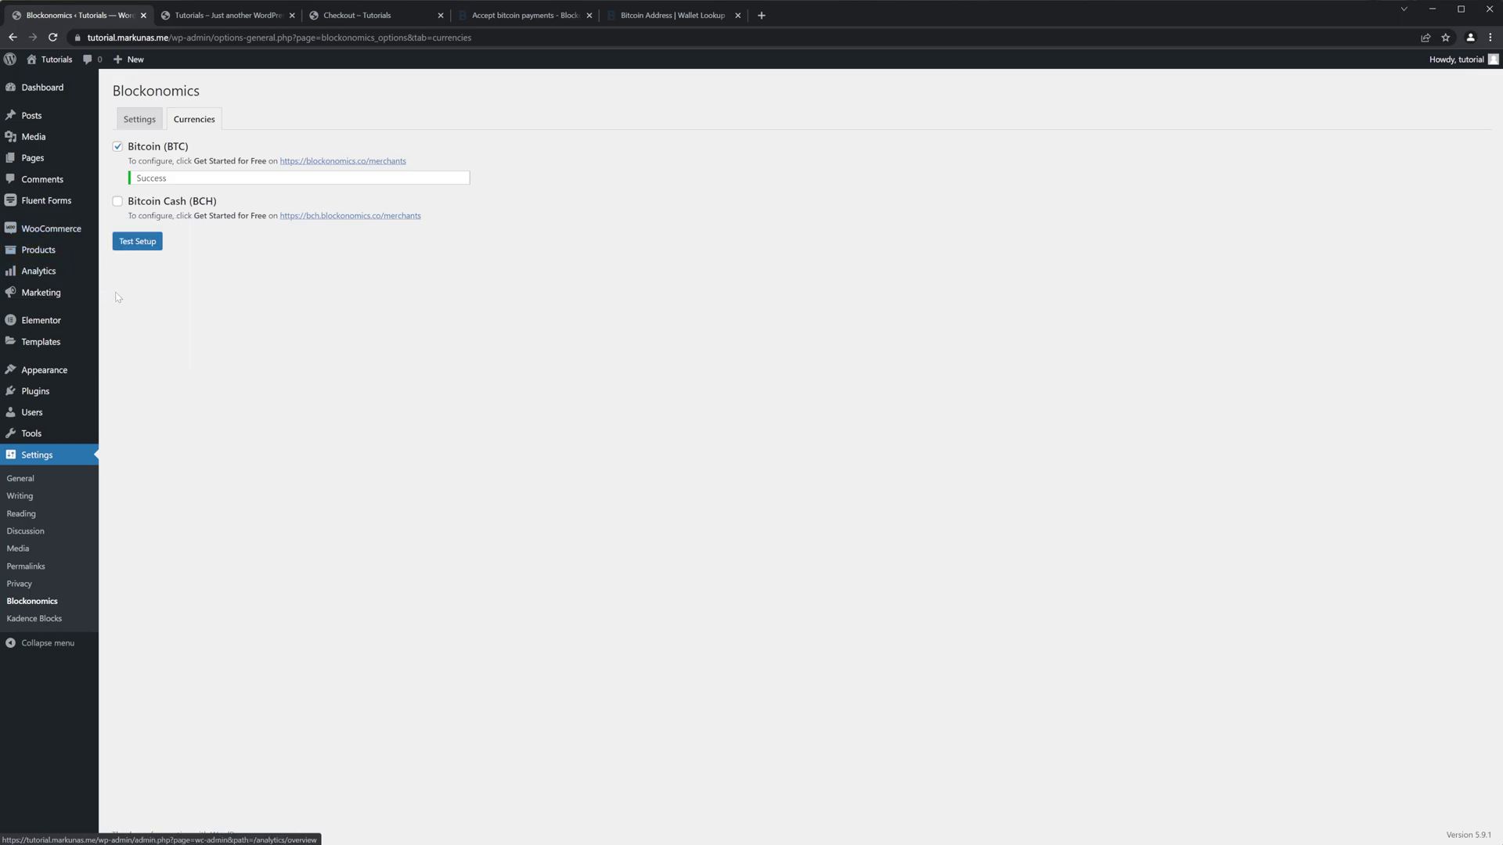
Open the Bitcoin payment method's settings under WooCommerce > Settings > Payments.
{"action": "mouse_move", "coordinate": [48, 238]}
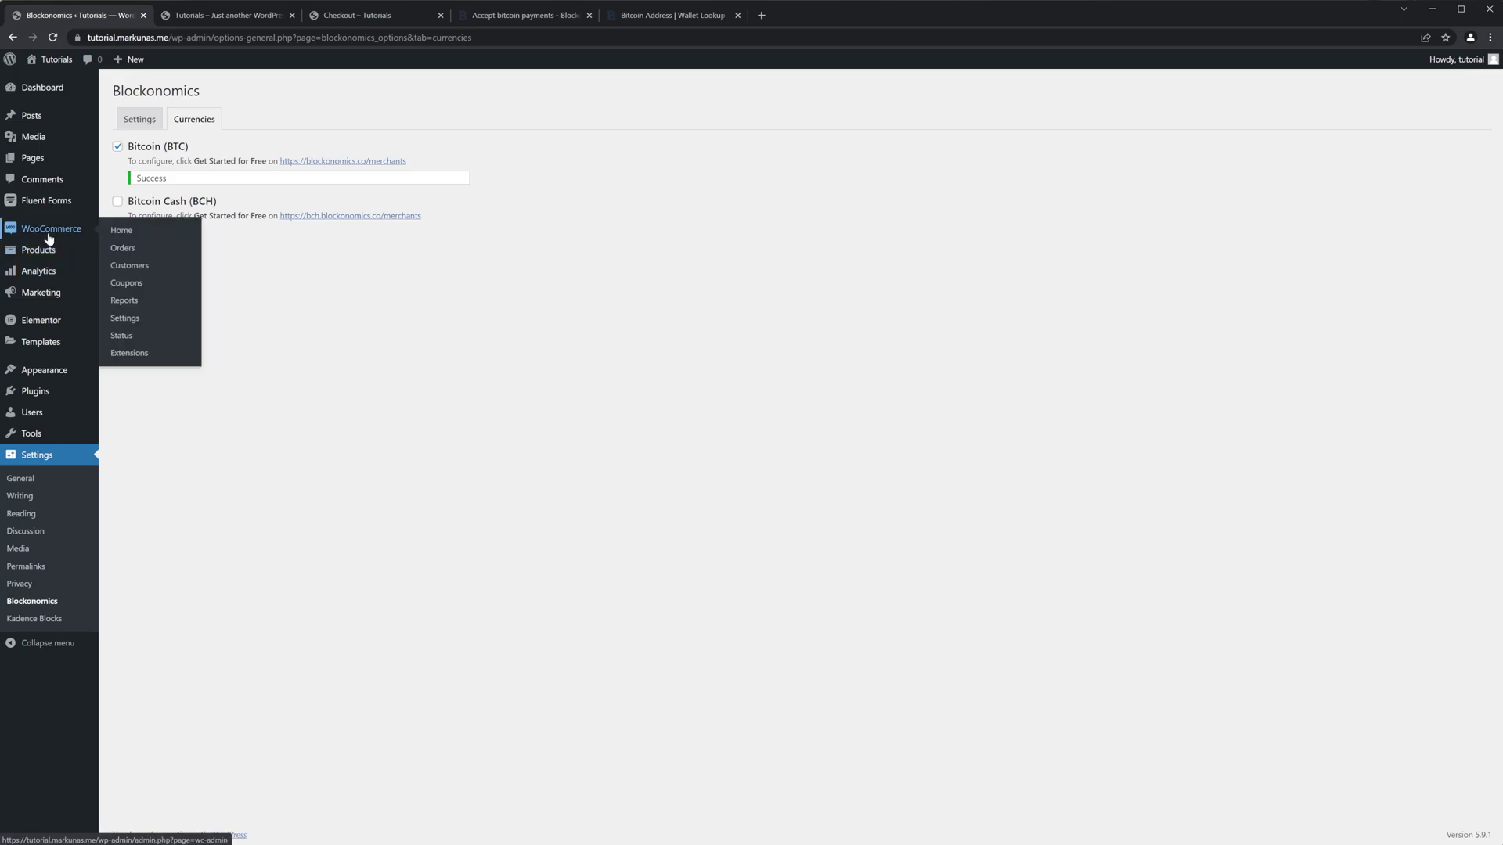
{"action": "left_click", "coordinate": [127, 320]}
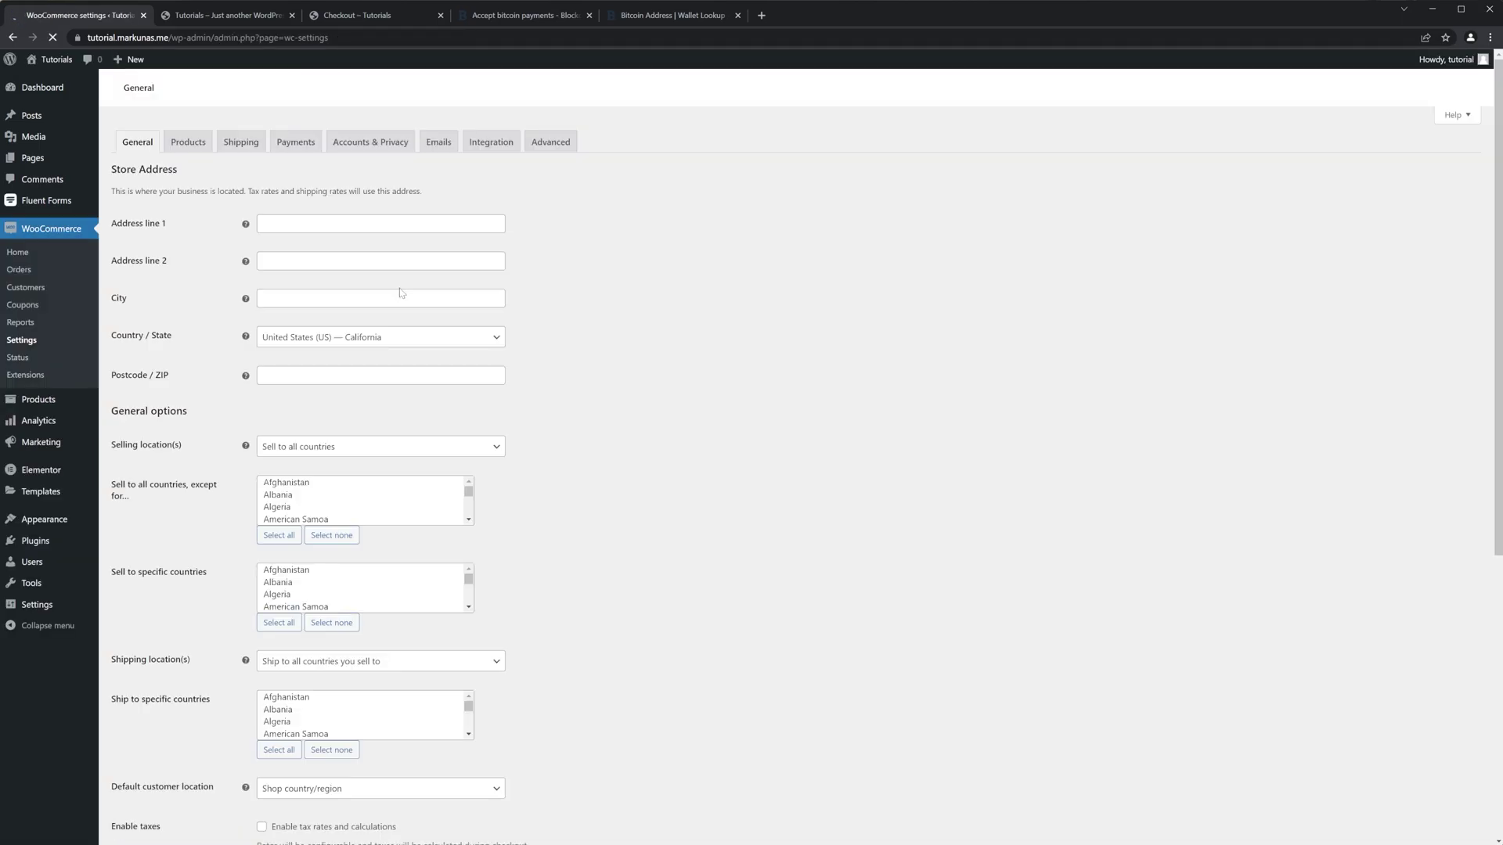
{"action": "left_click", "coordinate": [295, 141]}
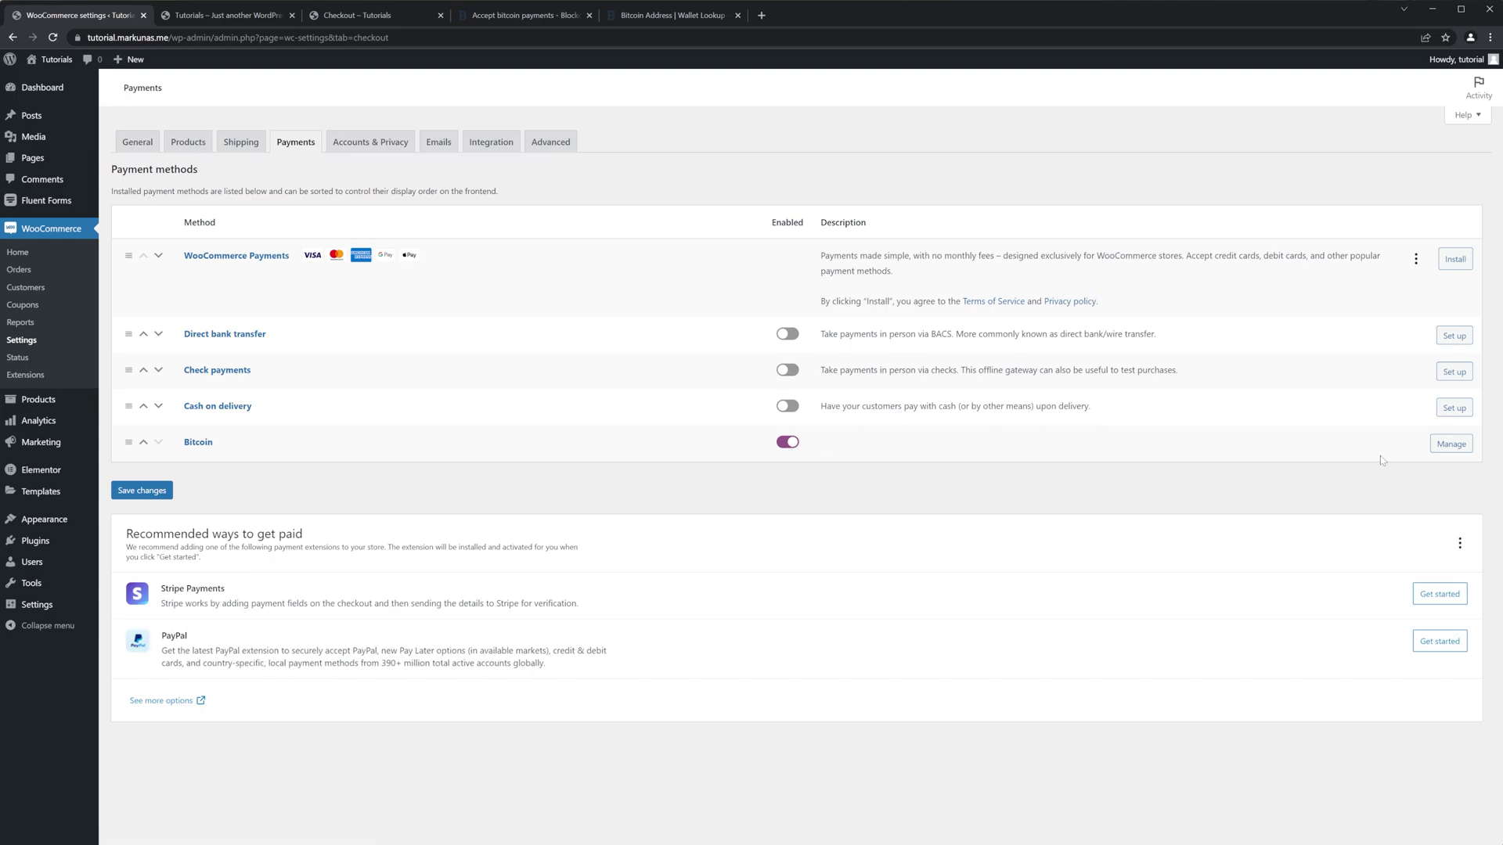
{"action": "left_click", "coordinate": [1450, 452]}
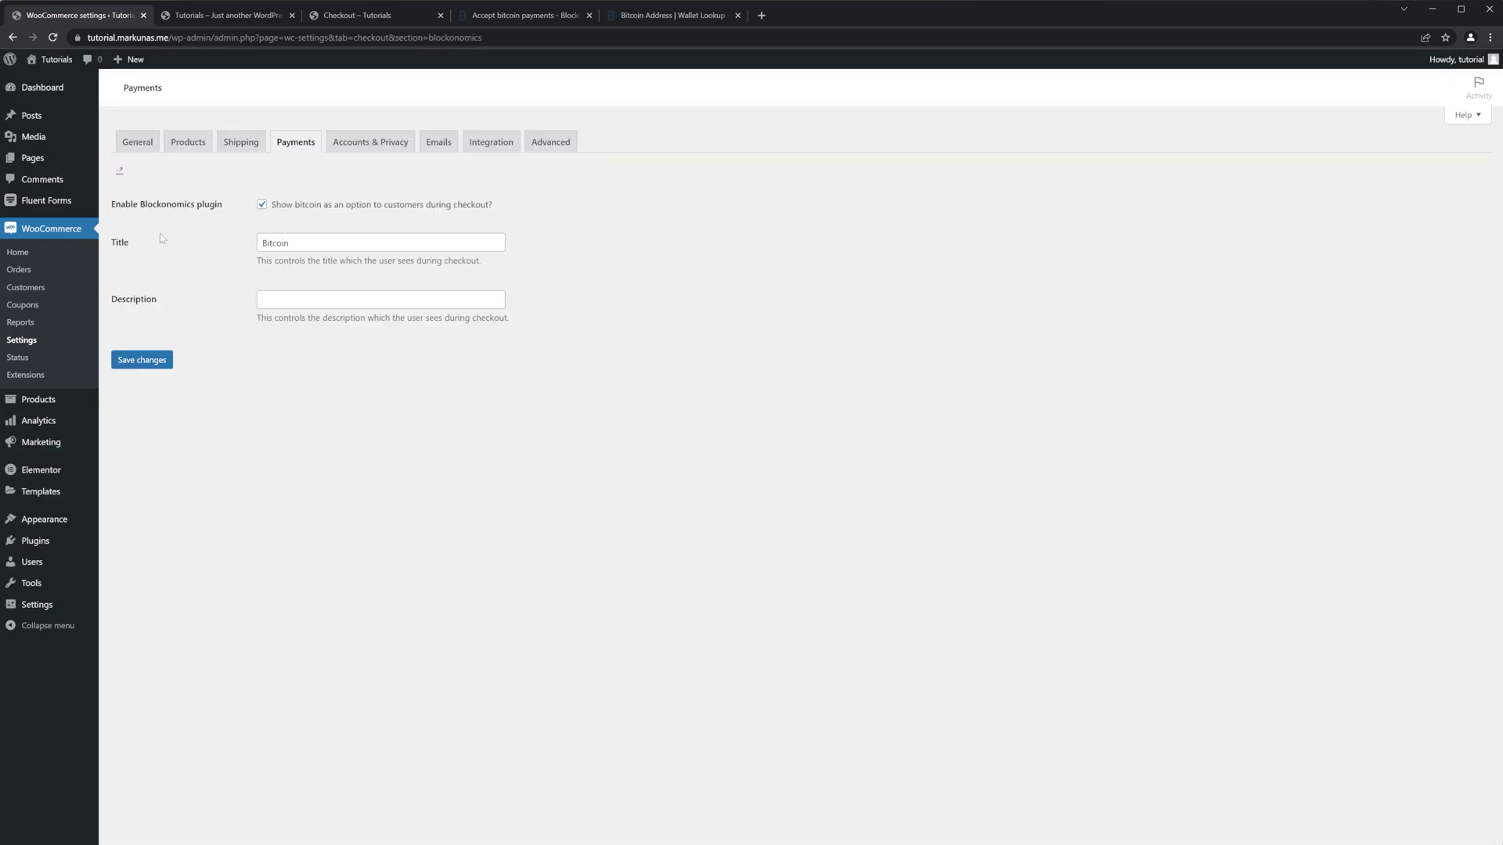
{"action": "key", "text": "Tab"}
{"action": "key", "text": "Tab"}
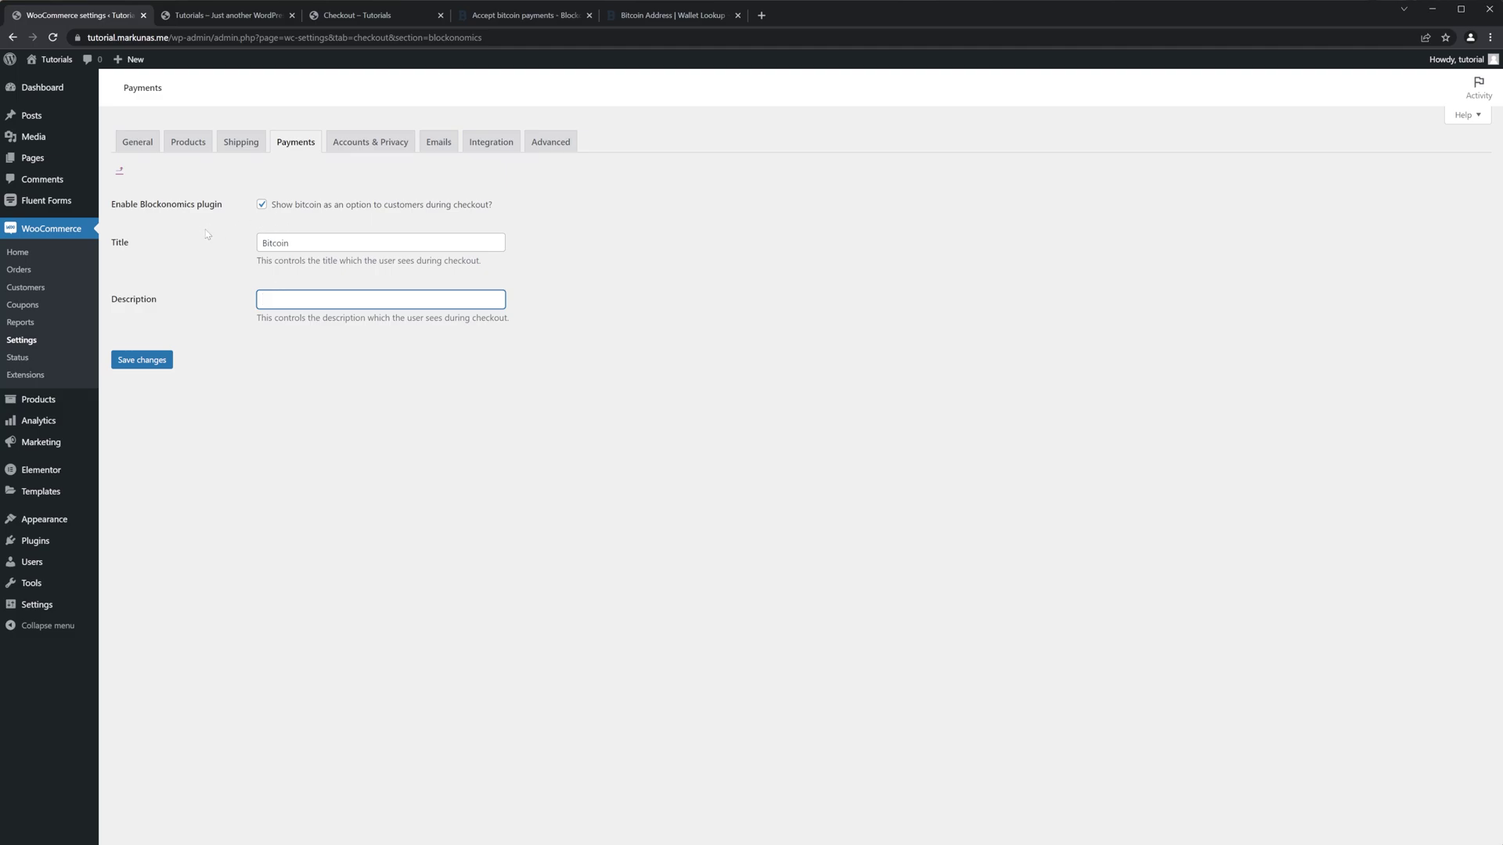
Reload the store checkout page so the Bitcoin payment option appears.
{"action": "left_click", "coordinate": [339, 17]}
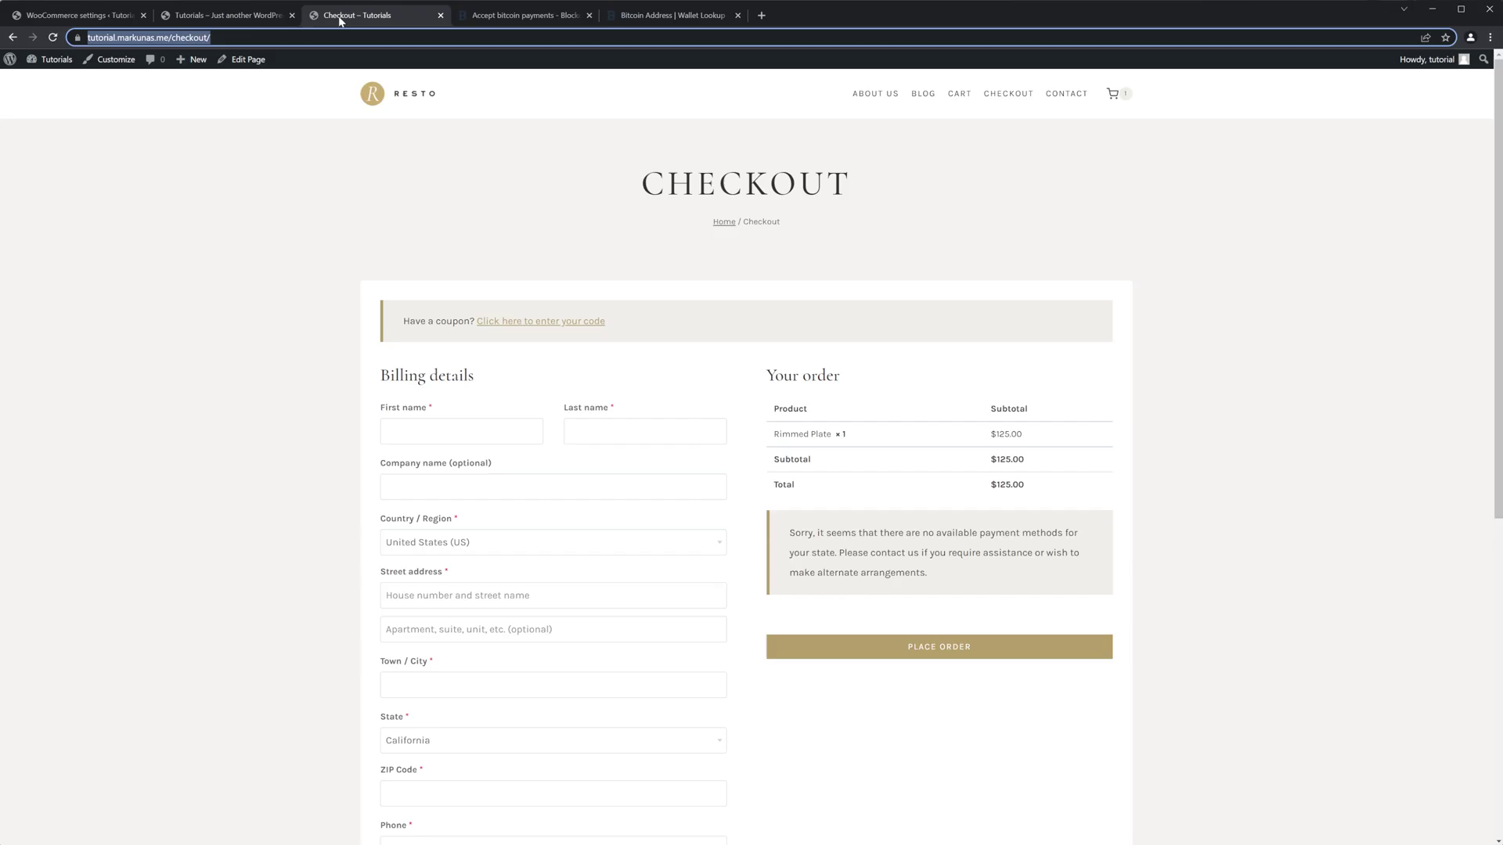
{"action": "left_click", "coordinate": [249, 236]}
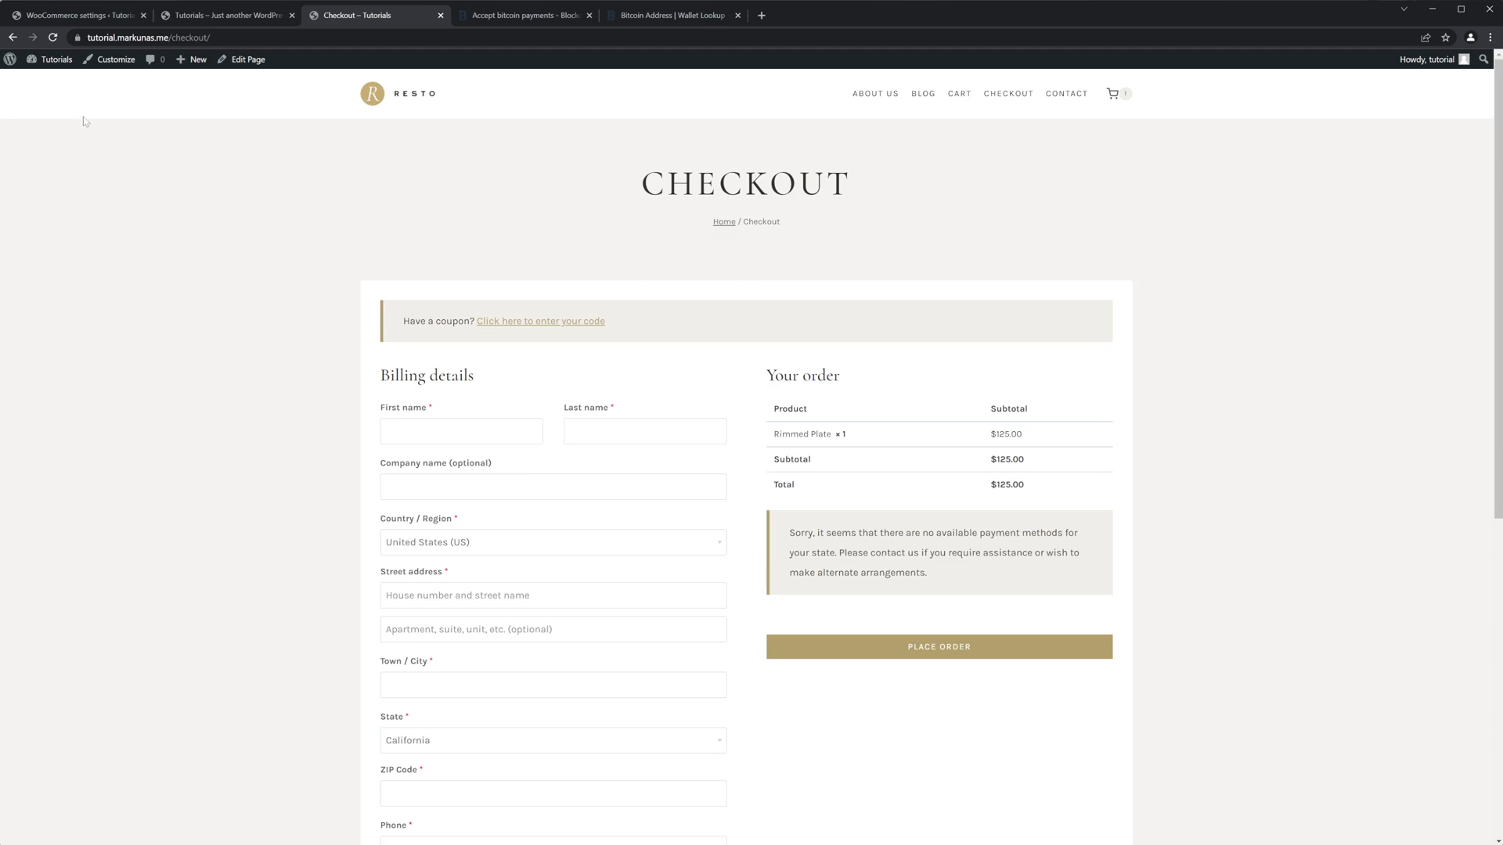
{"action": "left_click", "coordinate": [53, 38]}
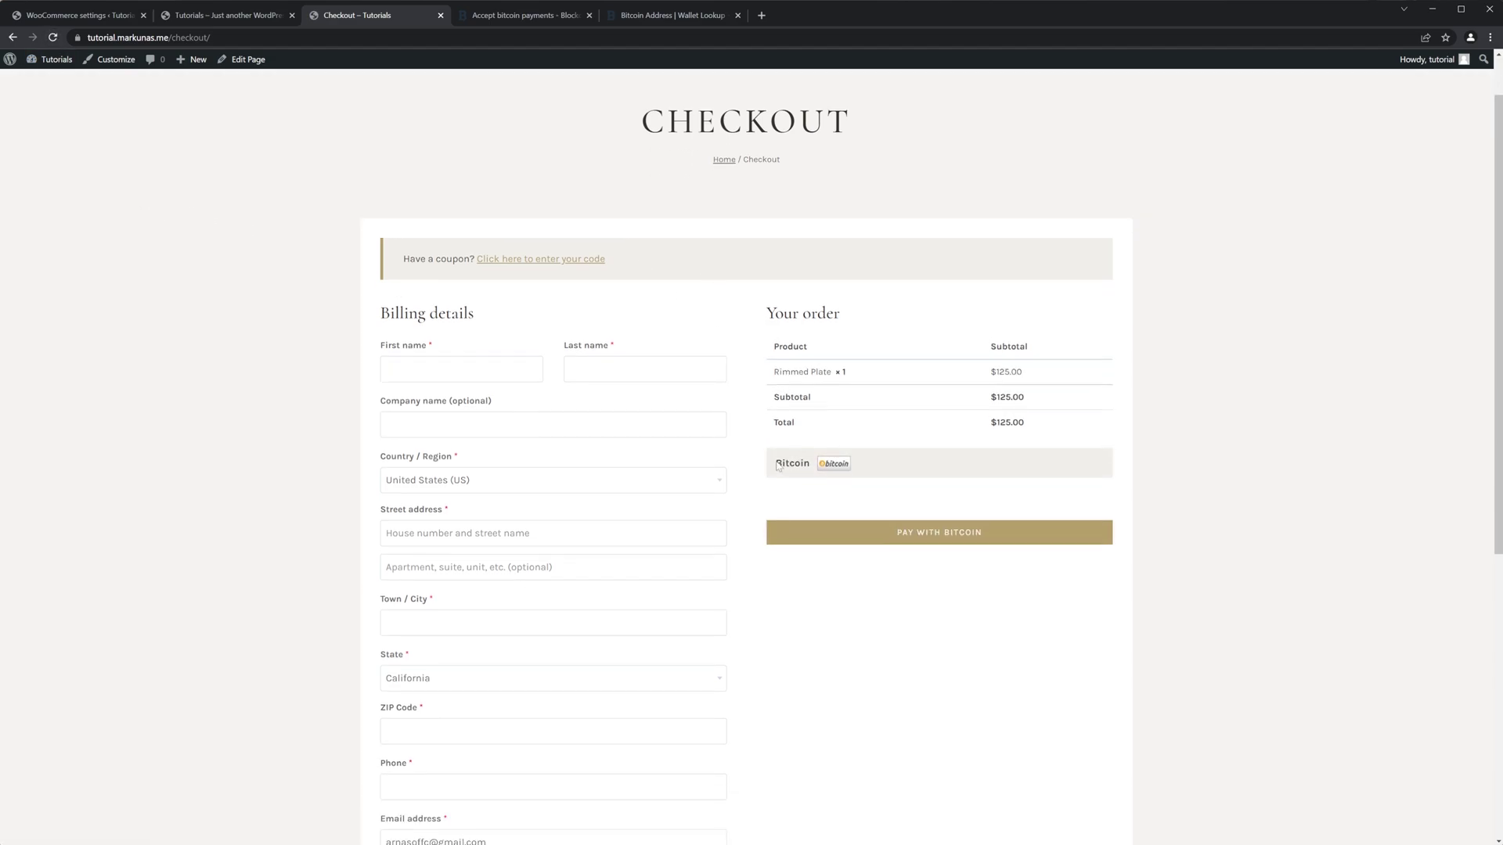
{"action": "left_click_drag", "start_coordinate": [772, 463], "coordinate": [852, 468]}
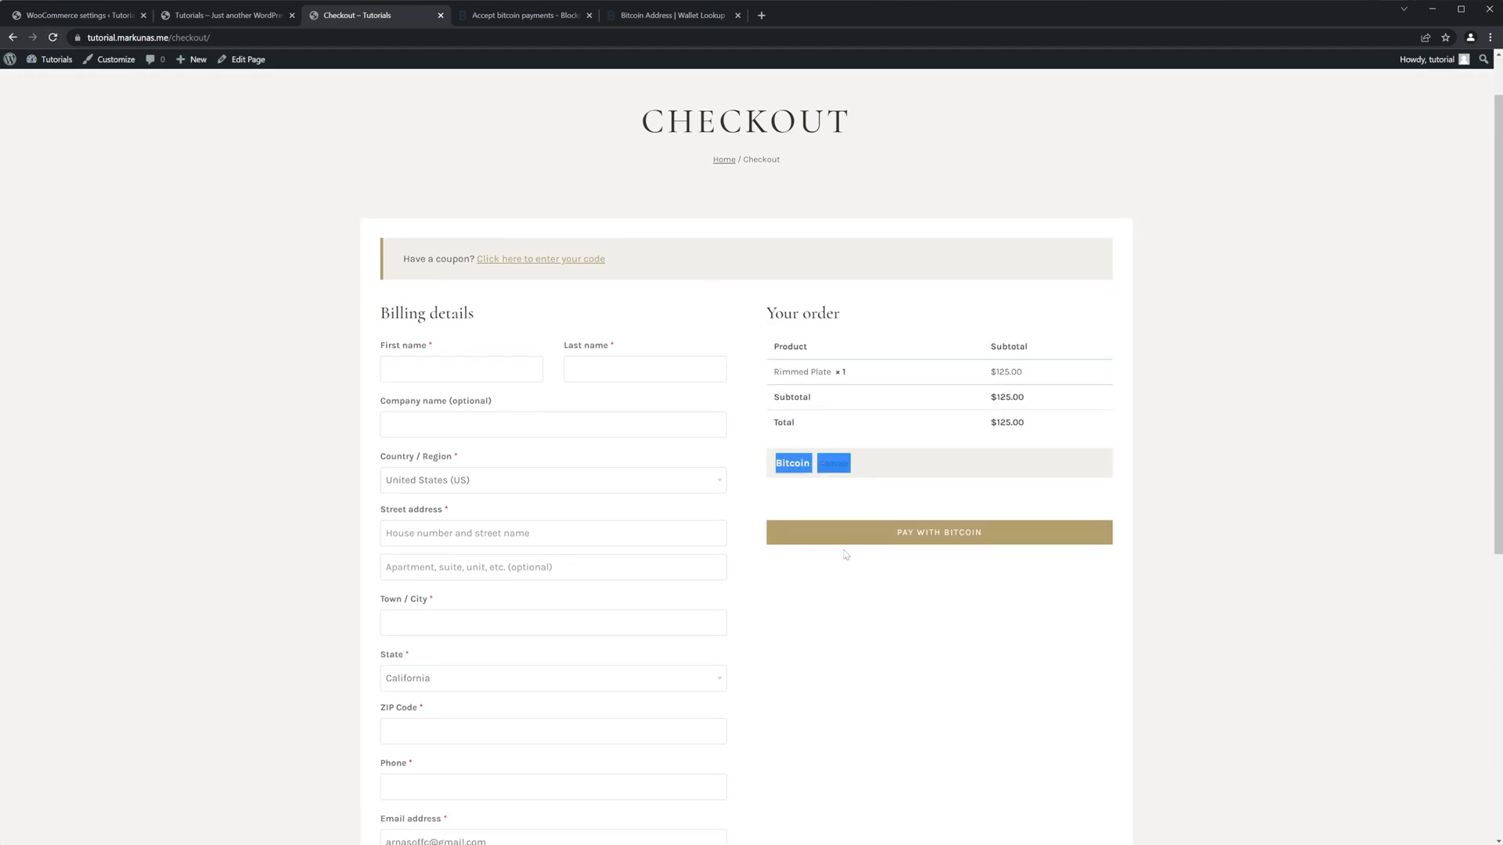
{"action": "left_click", "coordinate": [822, 570]}
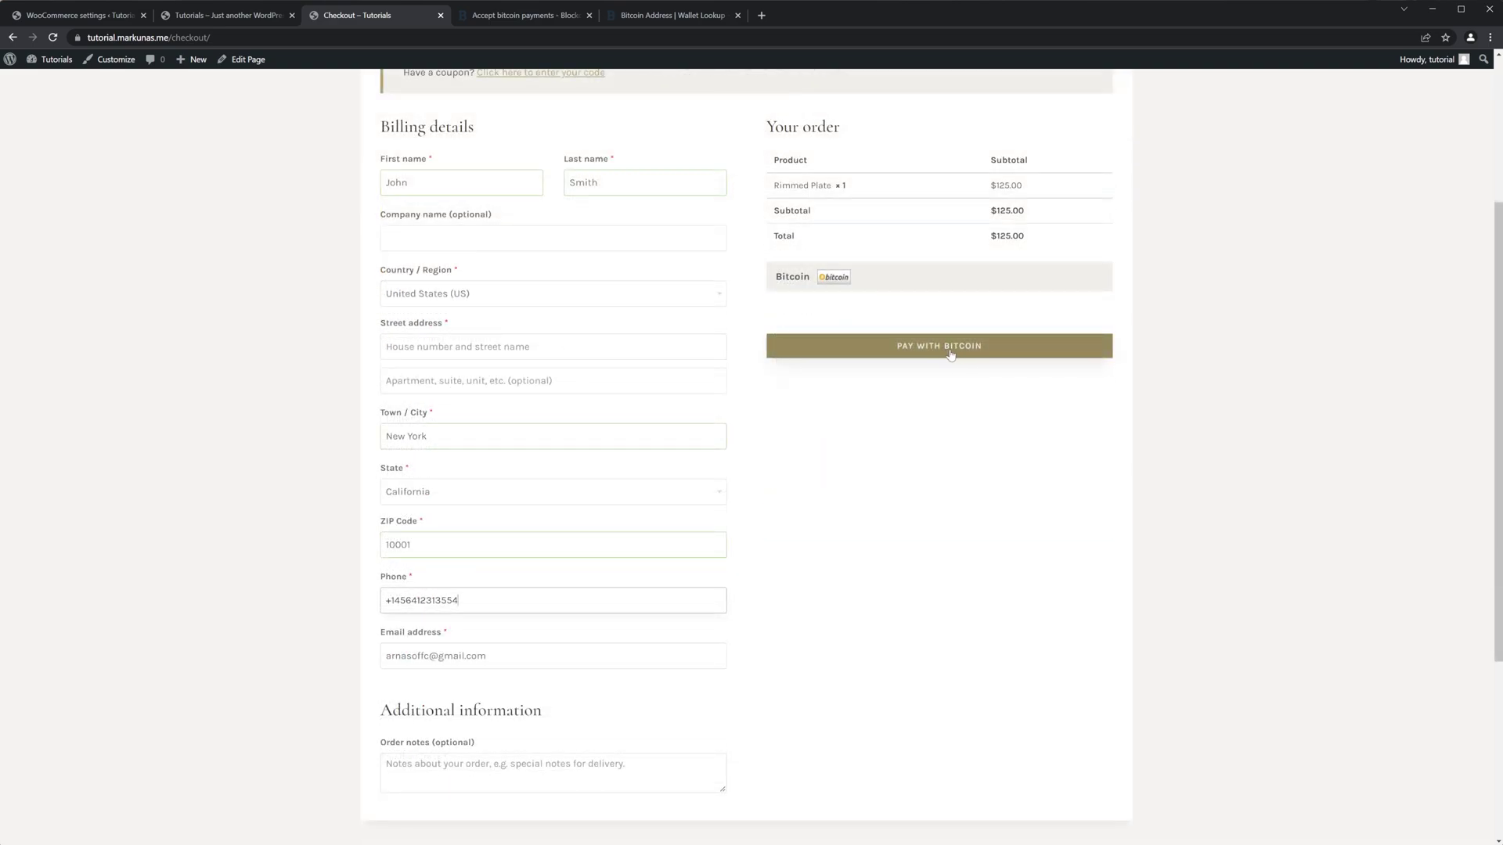
Enter 'Newyork123' as the street address and place the $125.00 order paying with Bitcoin.
{"action": "left_click", "coordinate": [955, 351]}
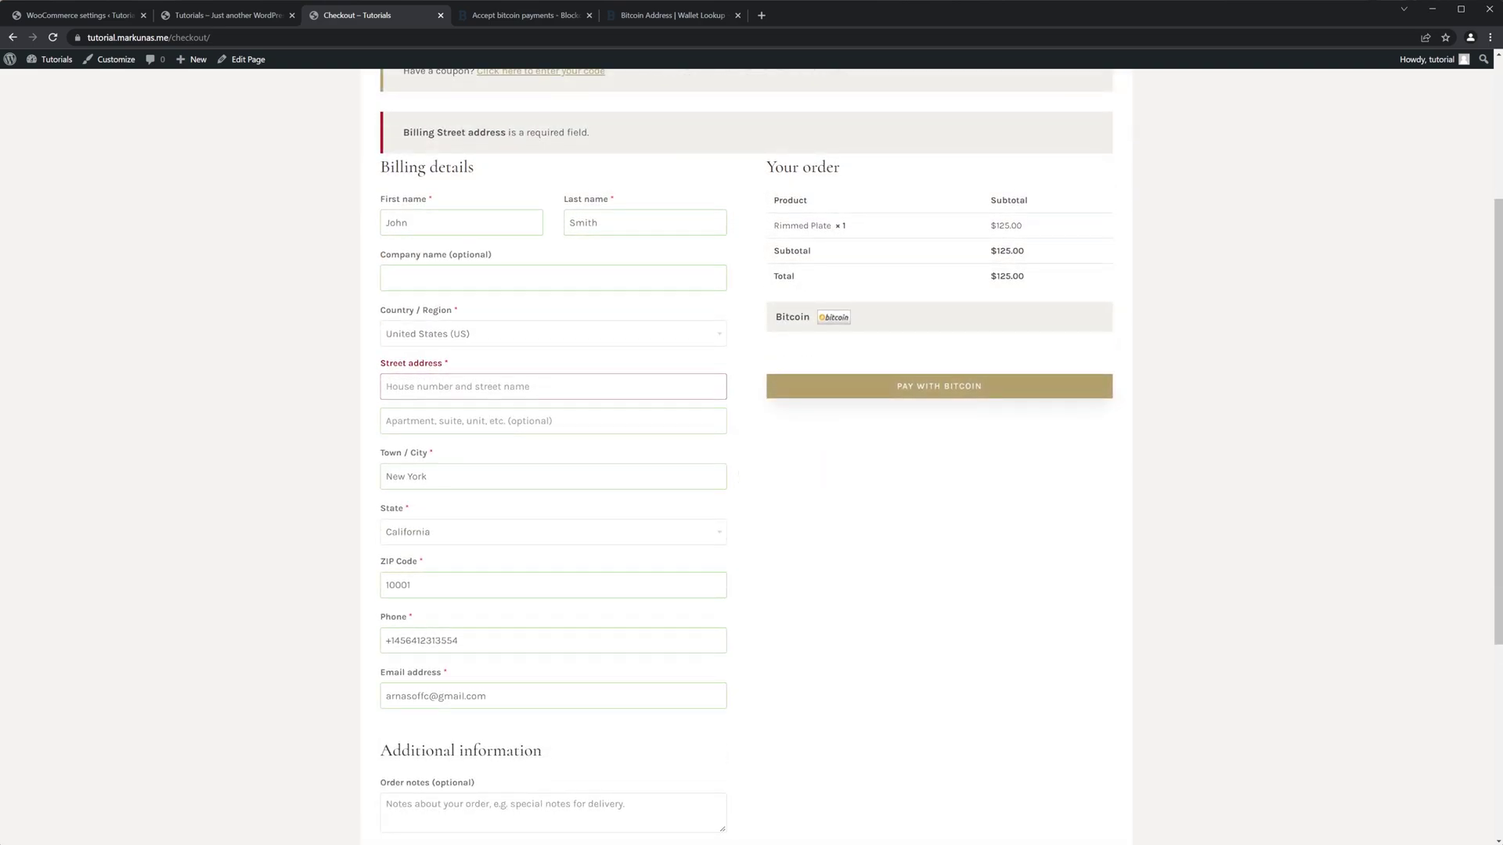
{"action": "left_click", "coordinate": [469, 387]}
{"action": "type", "text": "Newyork"}
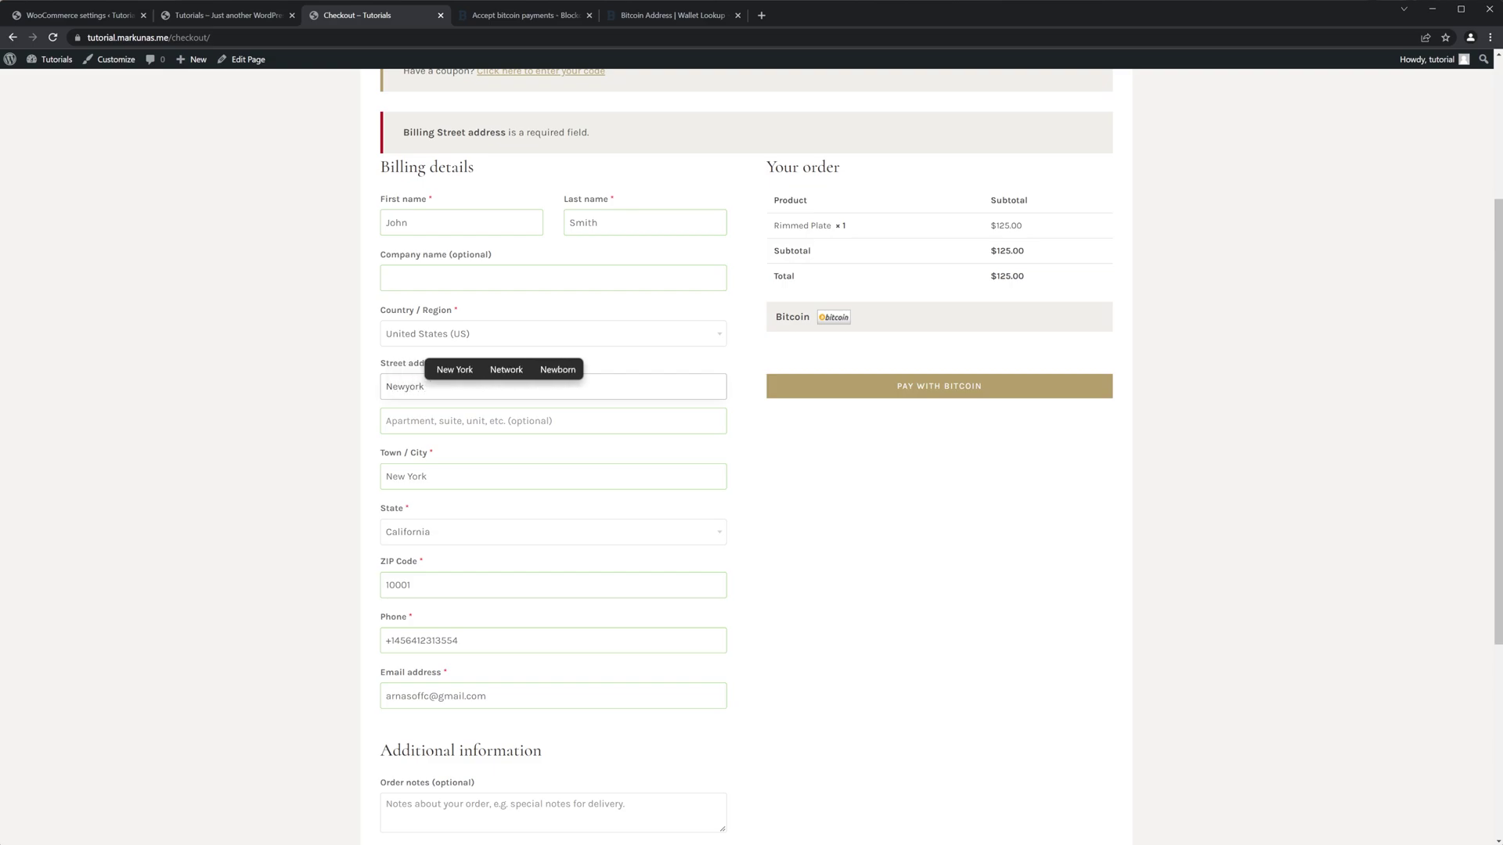
{"action": "type", "text": "123"}
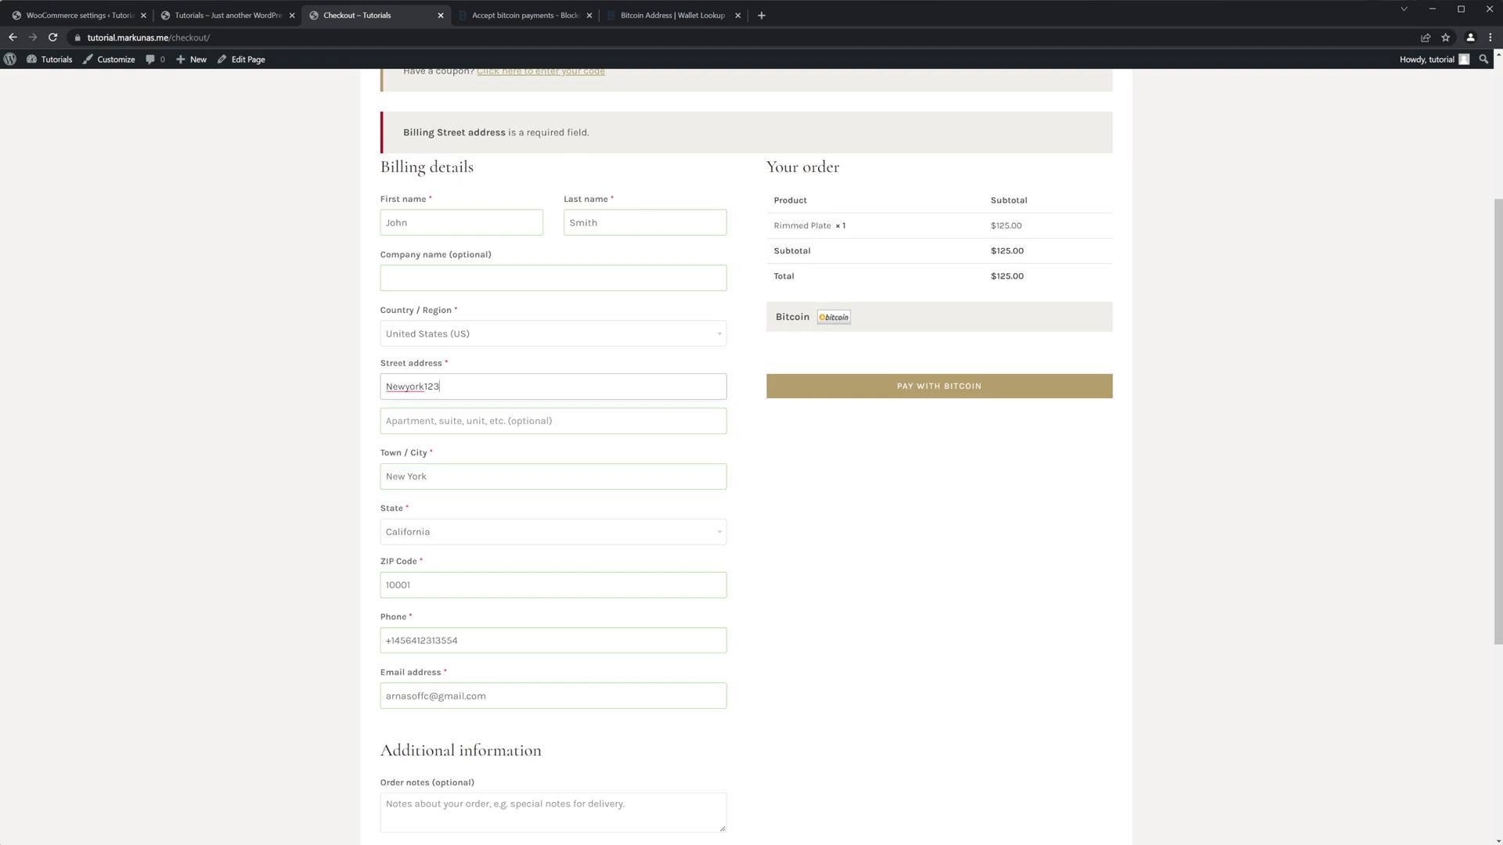
{"action": "left_click", "coordinate": [959, 389]}
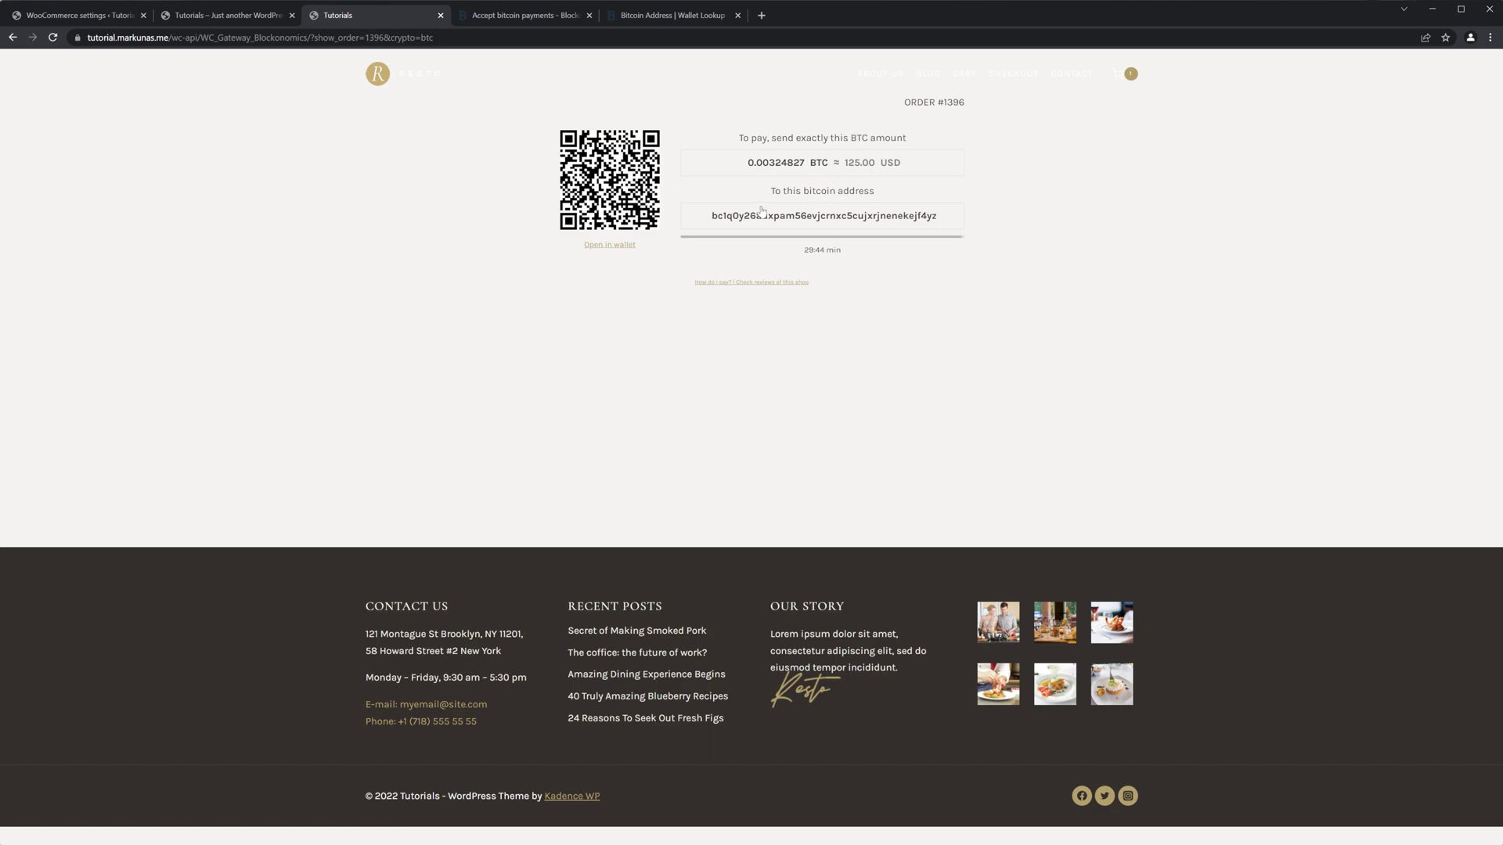
Copy the order's bitcoin address and 0.00324827 BTC amount, then return to Blockonomics Stores.
{"action": "left_click", "coordinate": [714, 219]}
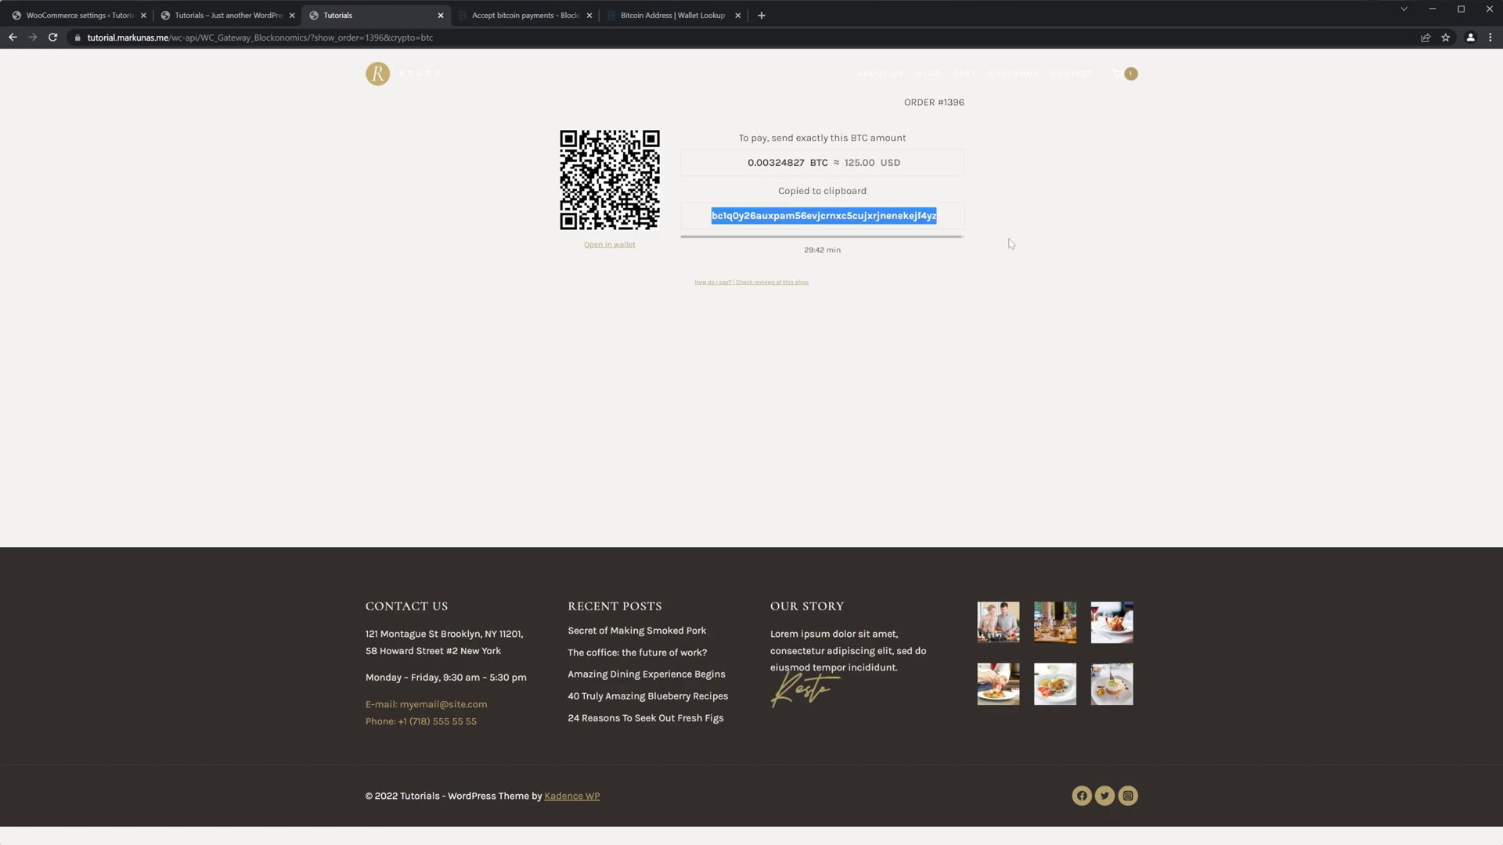
{"action": "left_click", "coordinate": [774, 168]}
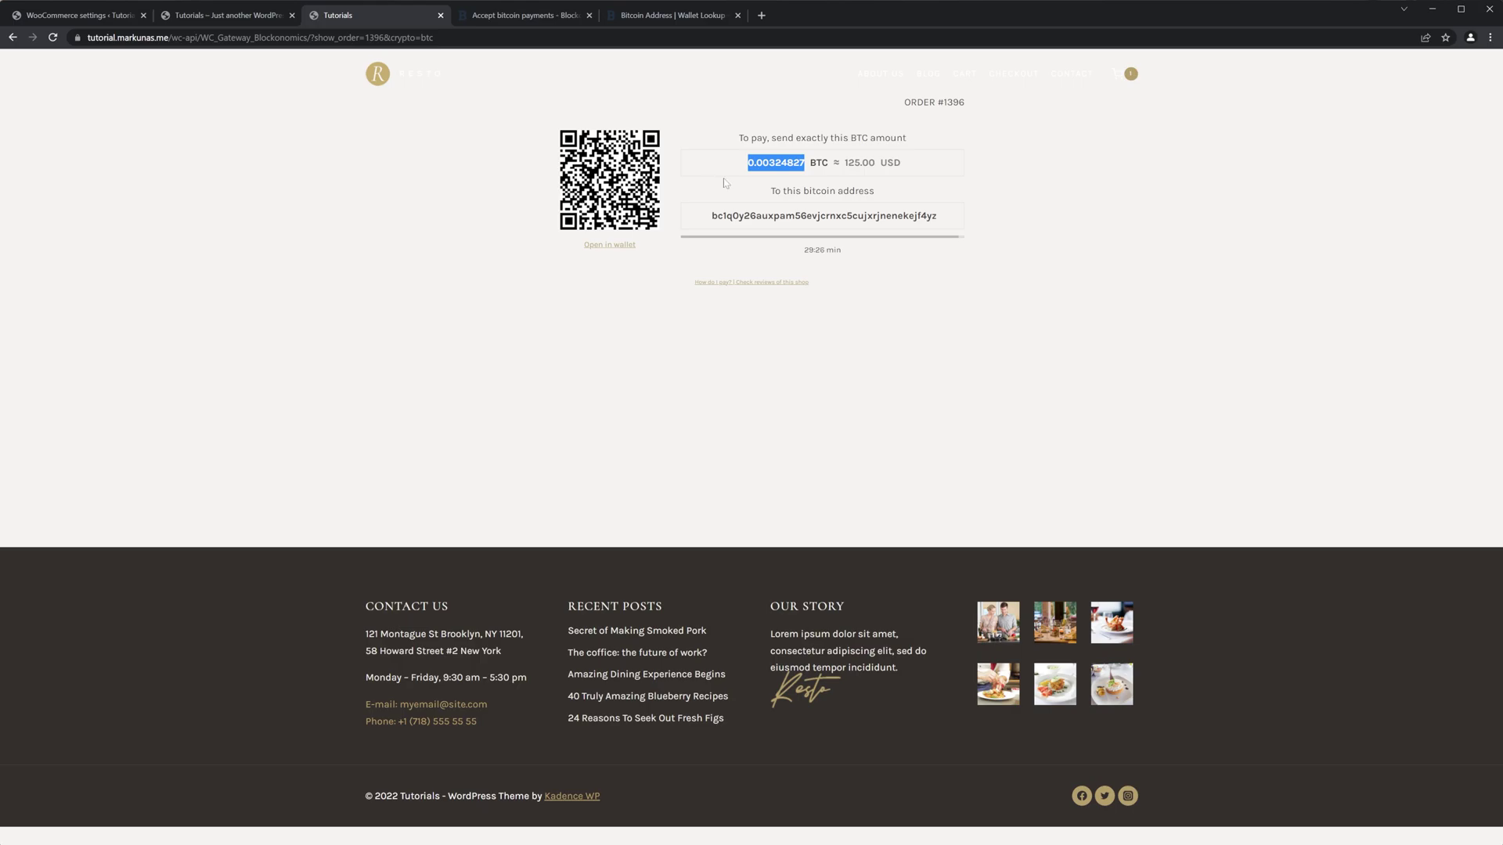
{"action": "left_click", "coordinate": [521, 16]}
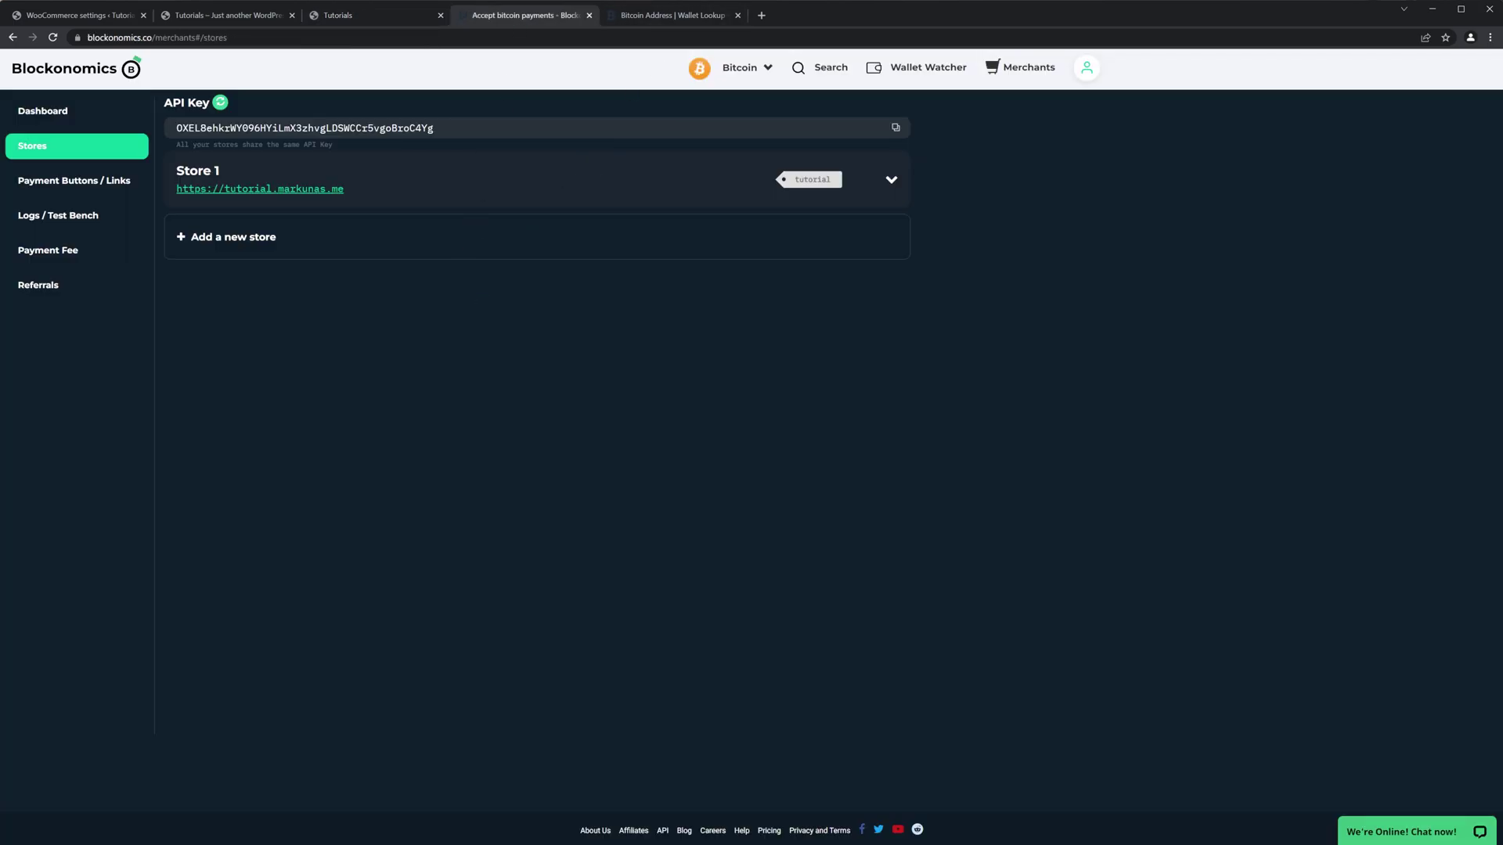
Close the wallet lookup page and browse the Payment Buttons / Links Products and Orders tabs.
{"action": "left_click", "coordinate": [630, 16]}
{"action": "left_click", "coordinate": [523, 16]}
{"action": "left_click", "coordinate": [737, 15]}
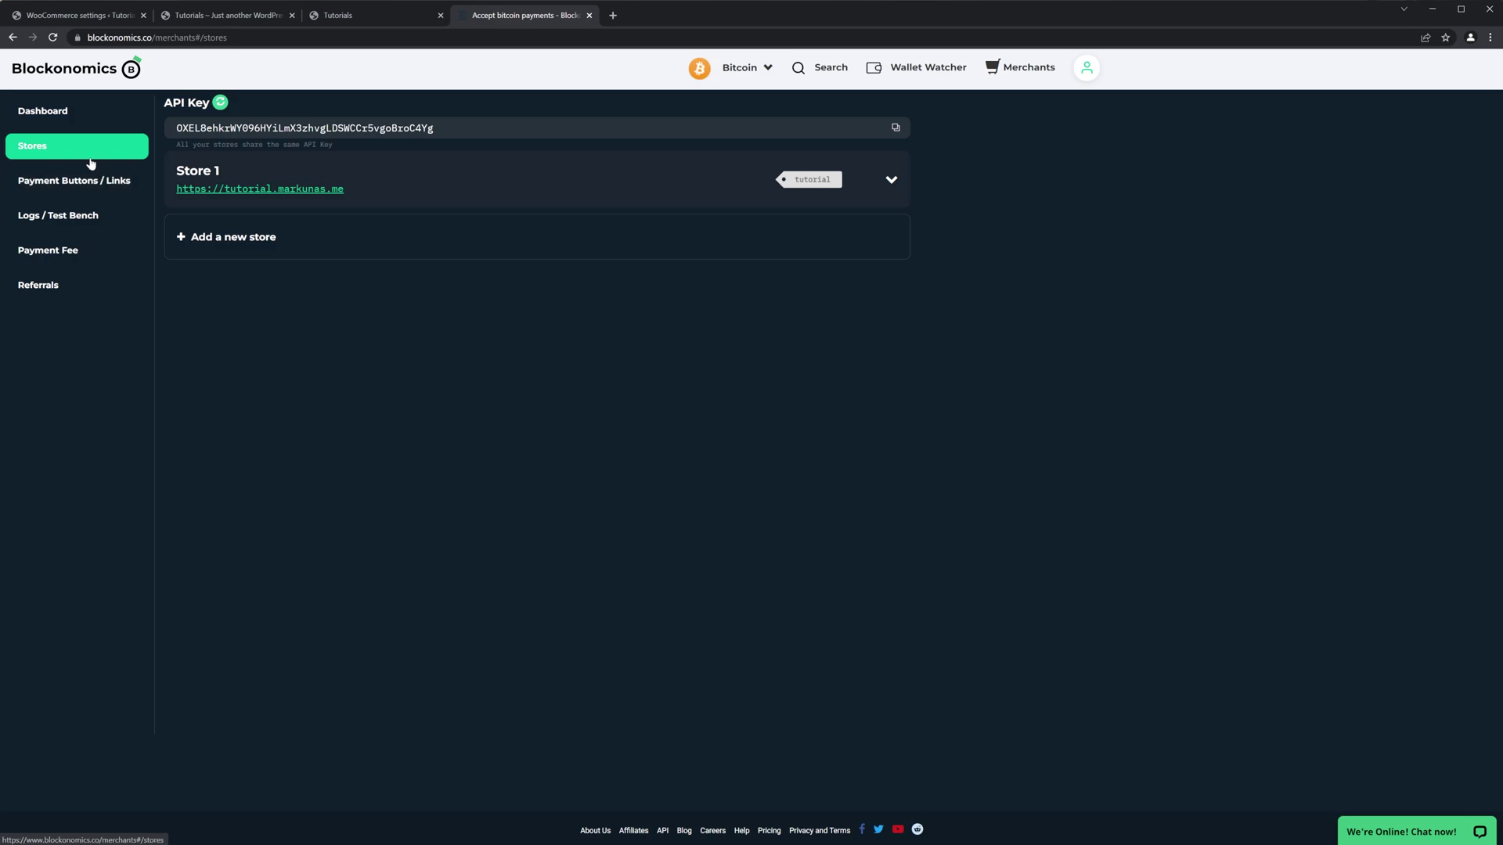
{"action": "left_click", "coordinate": [119, 191]}
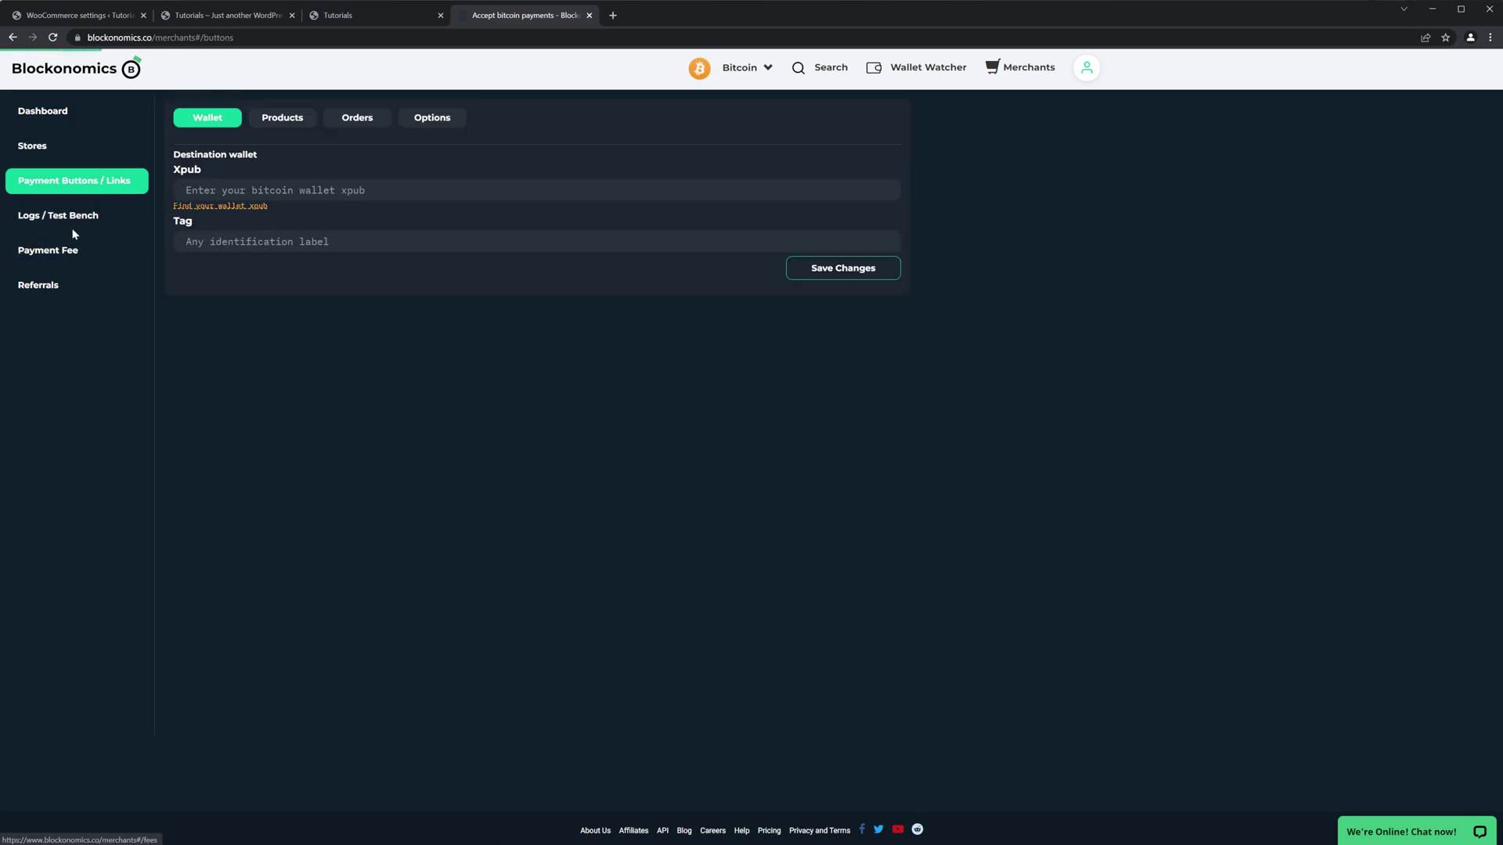
{"action": "left_click", "coordinate": [298, 125]}
{"action": "left_click", "coordinate": [344, 123]}
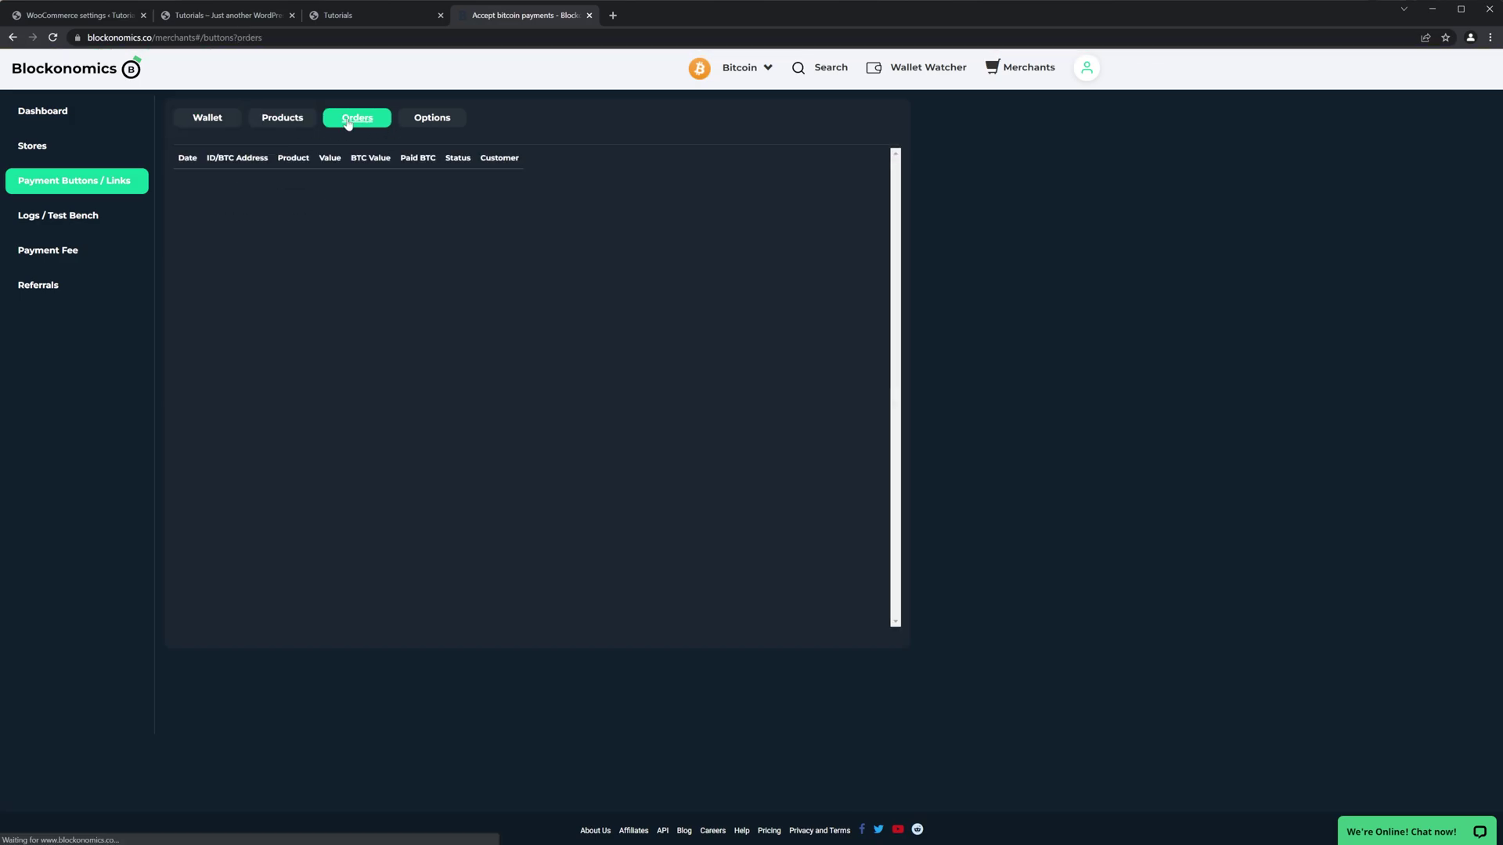
{"action": "left_click", "coordinate": [266, 123]}
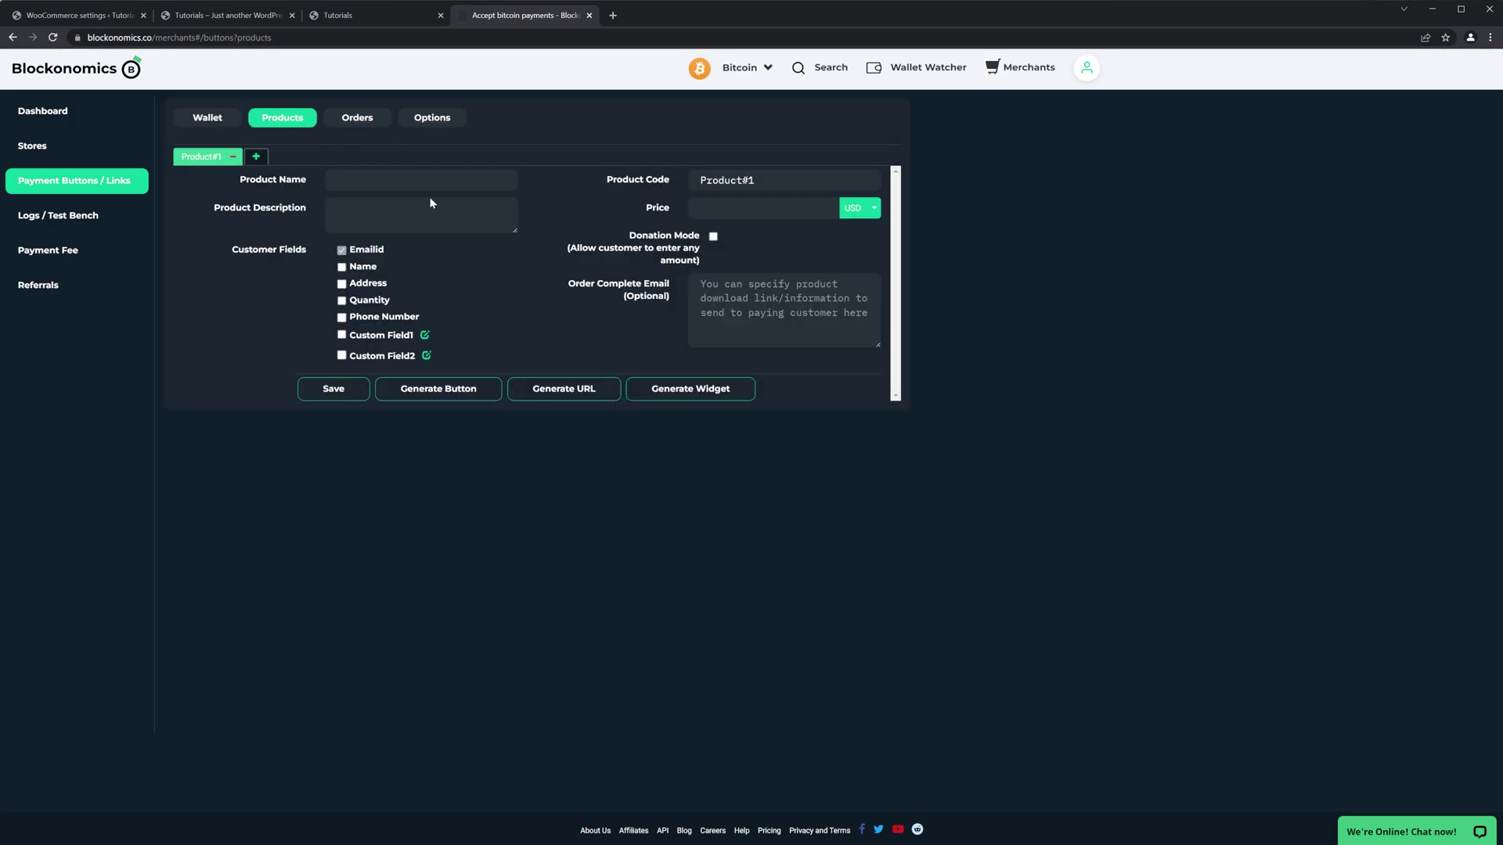
Look over Logs / Test Bench and Payment Fee, ending on the Wallet Watcher dashboard.
{"action": "left_click", "coordinate": [71, 216]}
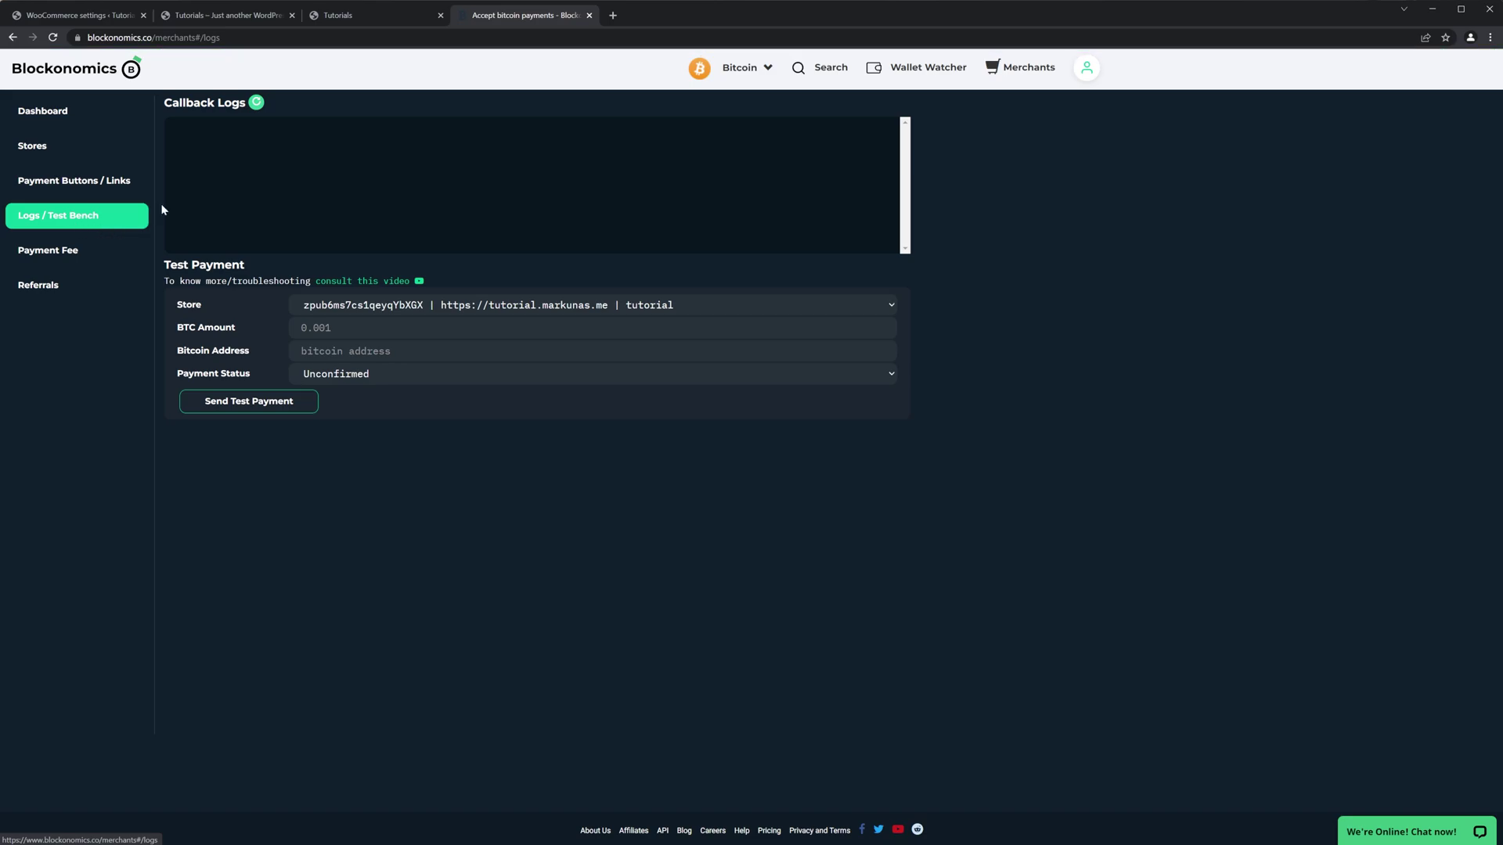
{"action": "left_click", "coordinate": [78, 252]}
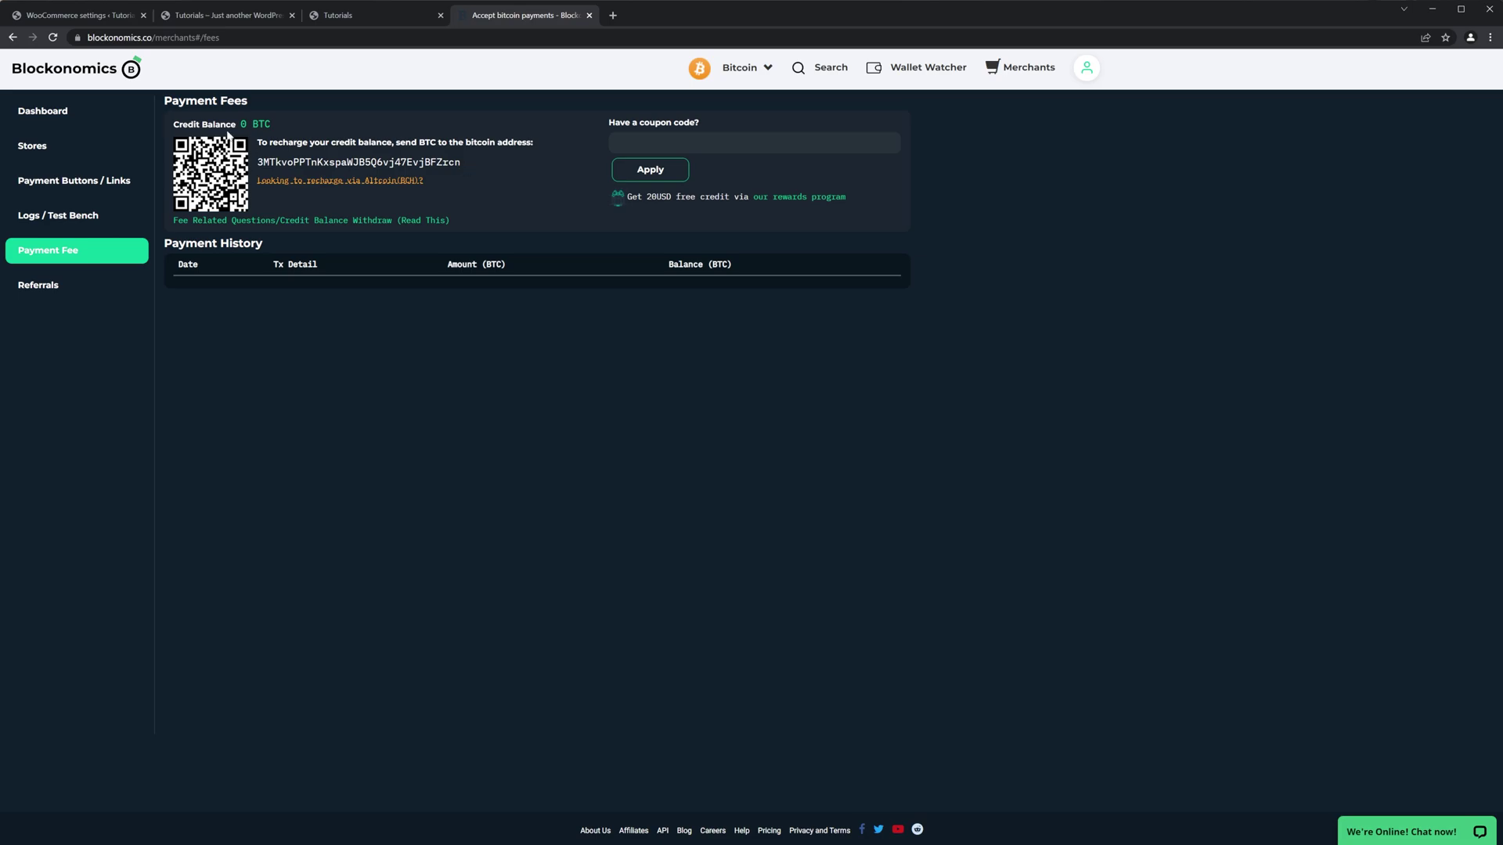
{"action": "double_click", "coordinate": [368, 163]}
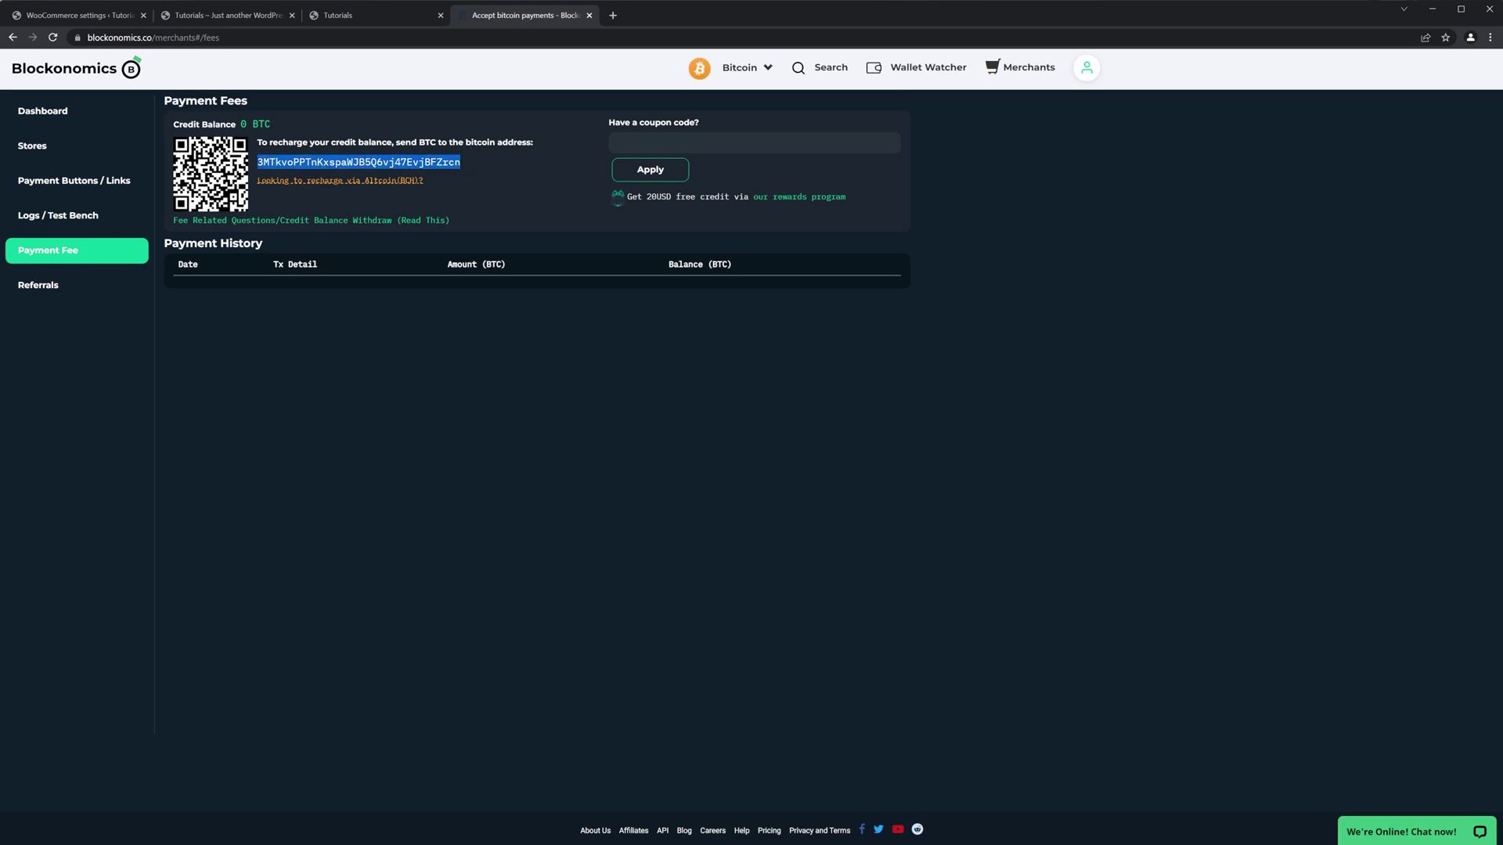
{"action": "left_click", "coordinate": [470, 168]}
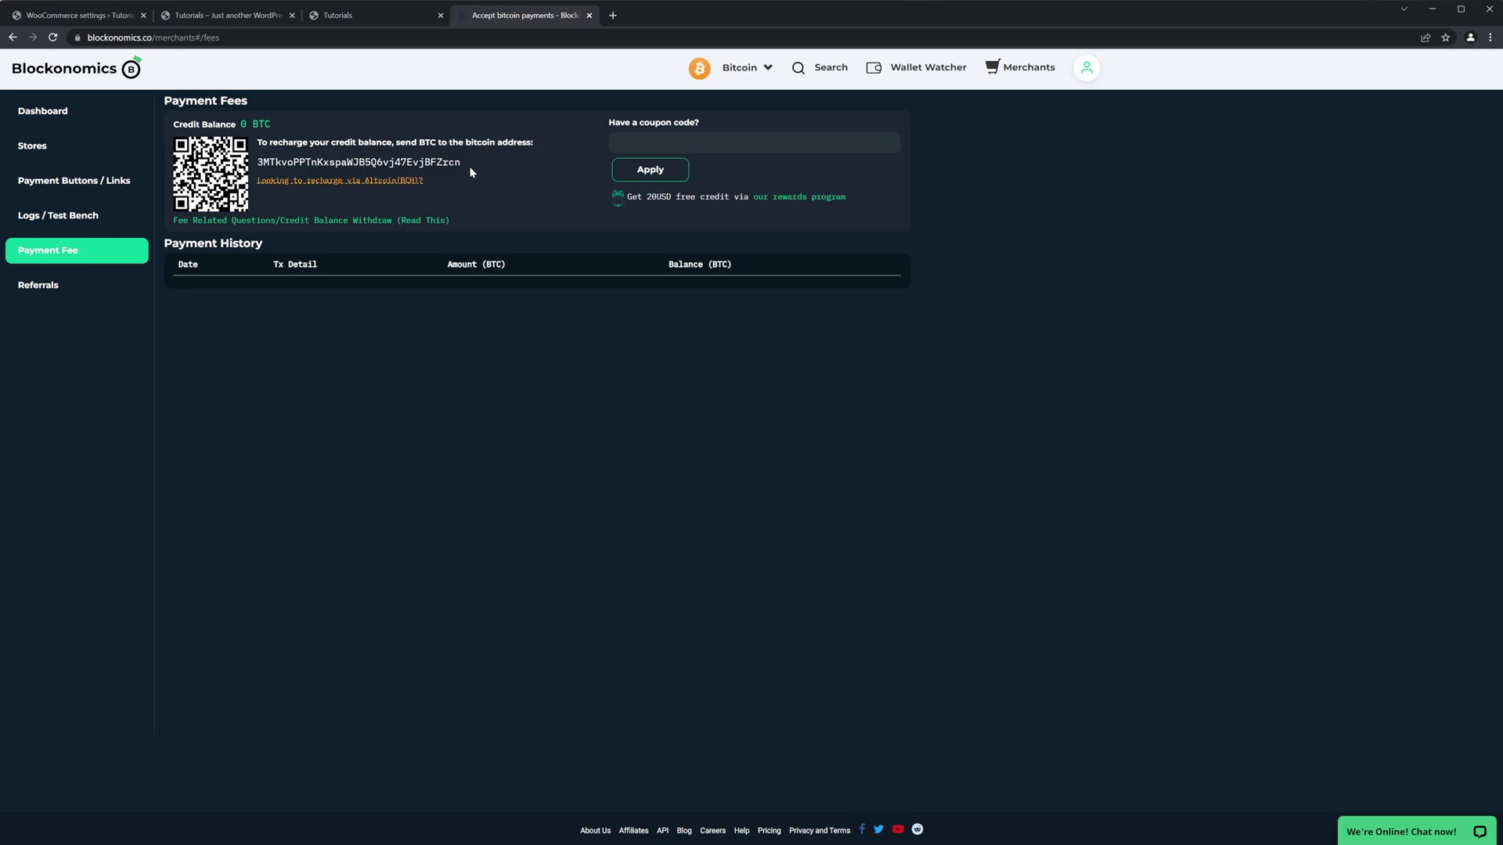
{"action": "left_click", "coordinate": [932, 72]}
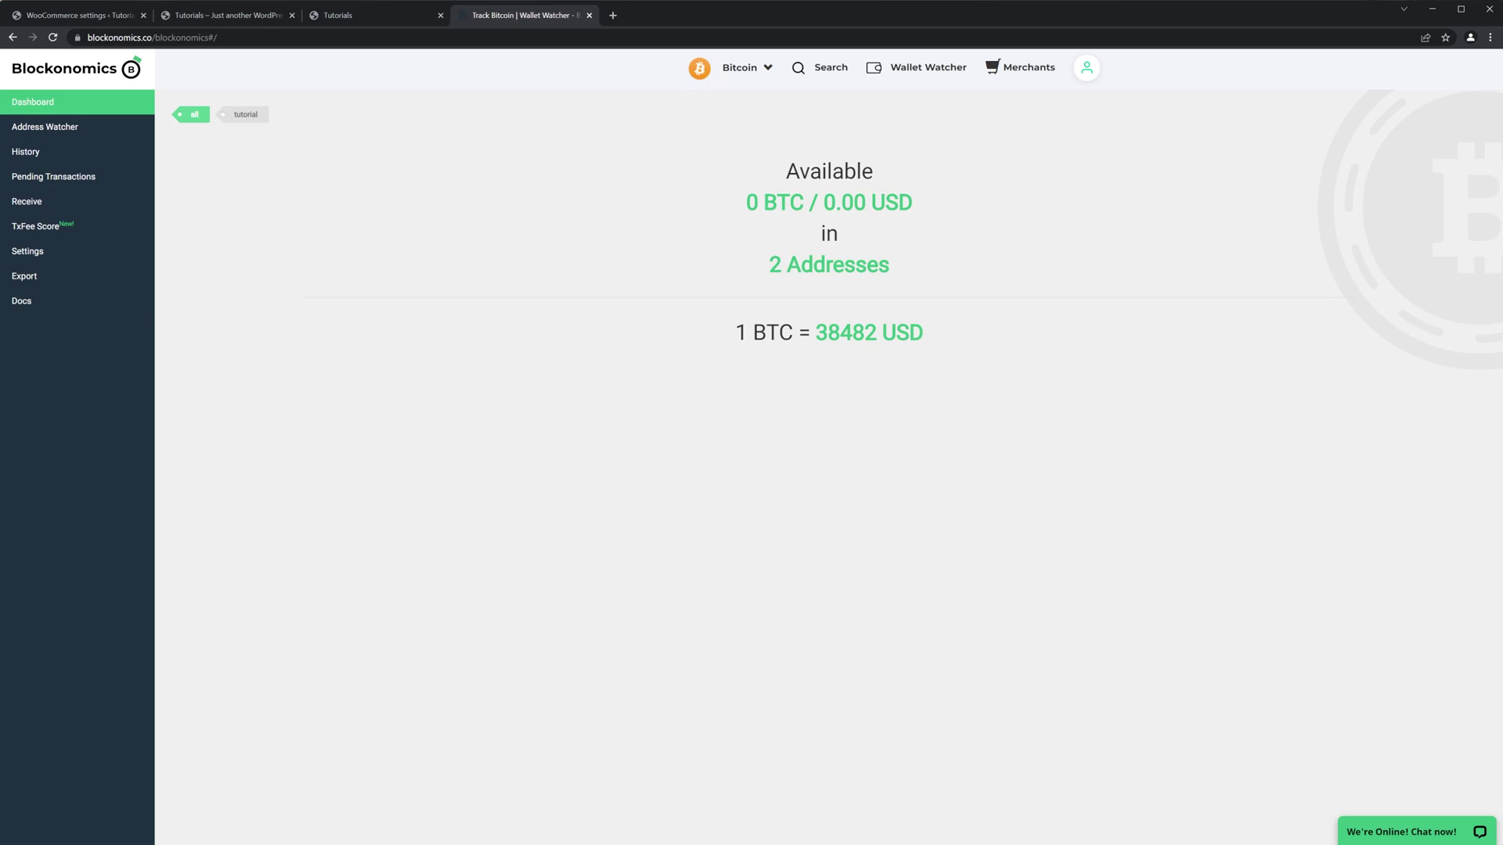
Highlight the dashboard figures: balance 0 BTC / 0.00 USD, 2 addresses, and 1 BTC = 38482 USD.
{"action": "left_click_drag", "start_coordinate": [957, 207], "coordinate": [714, 210]}
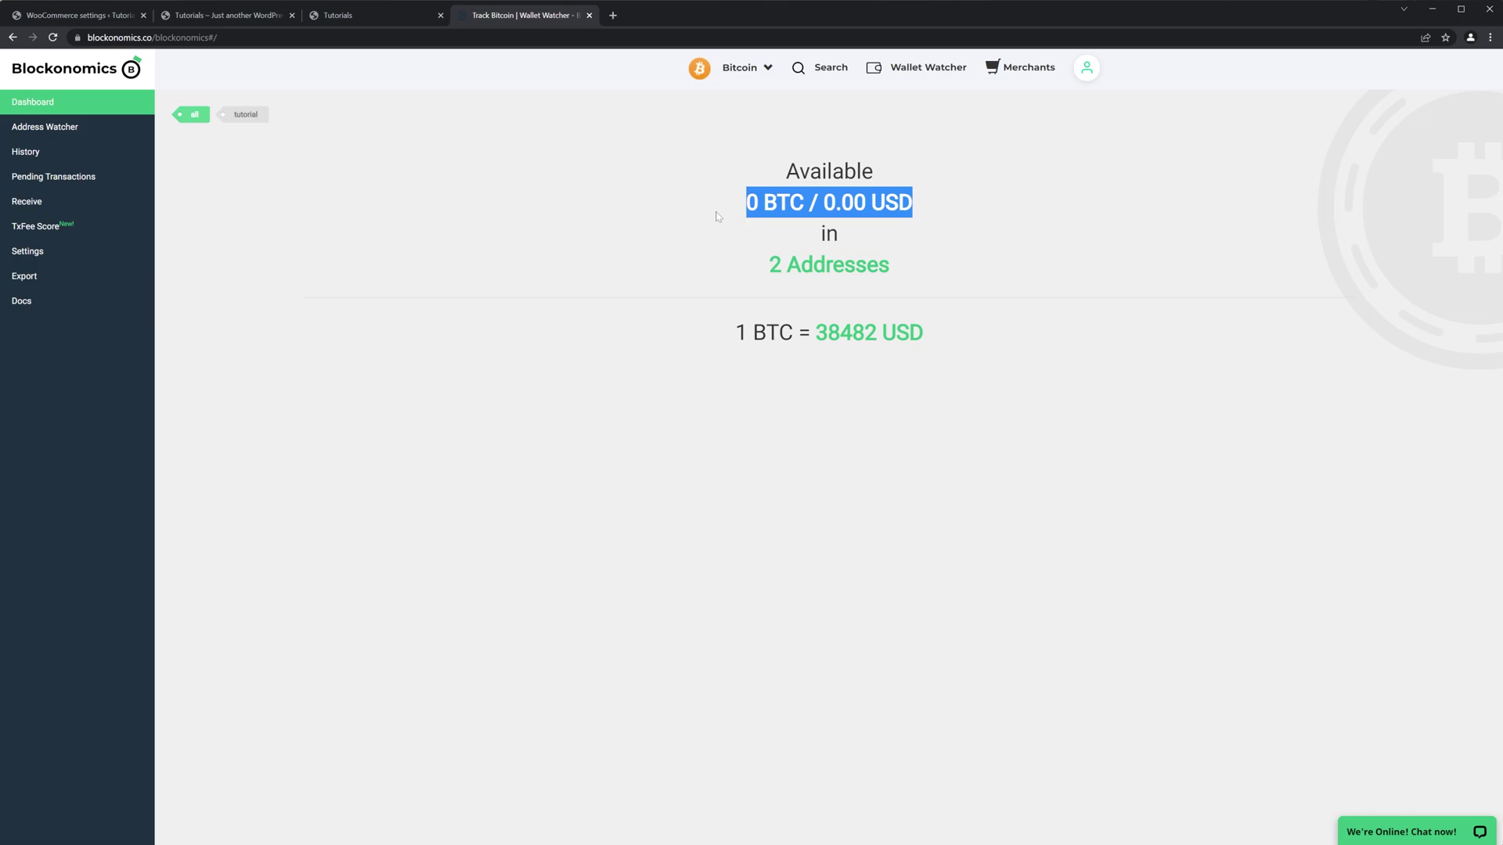
{"action": "left_click", "coordinate": [713, 212]}
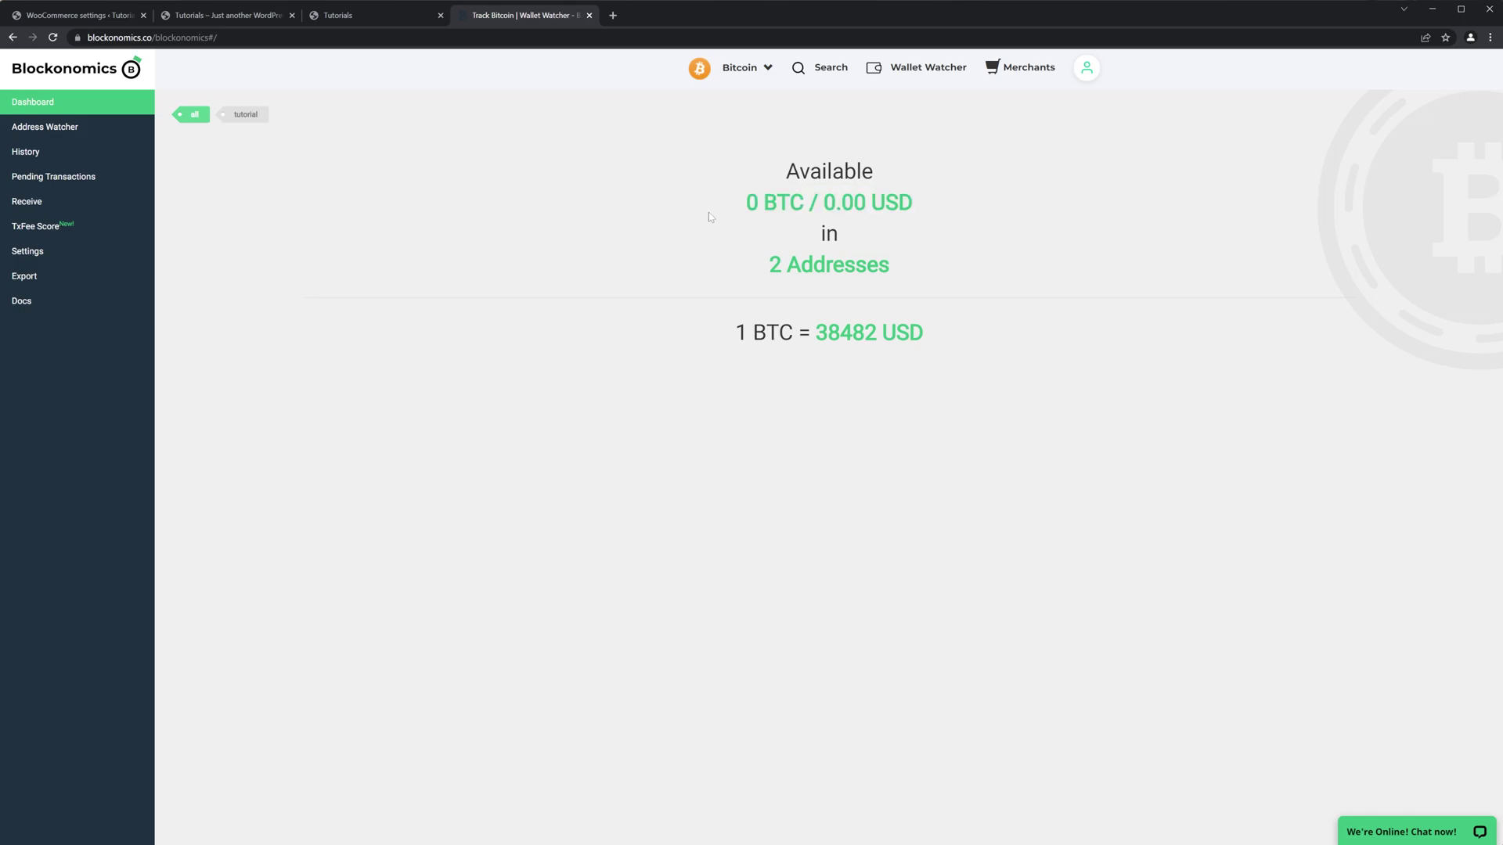
{"action": "left_click_drag", "start_coordinate": [761, 266], "coordinate": [922, 271]}
{"action": "left_click", "coordinate": [890, 292]}
{"action": "left_click_drag", "start_coordinate": [714, 339], "coordinate": [977, 359]}
{"action": "left_click", "coordinate": [976, 361]}
Review the Address Watcher, History, Pending Transactions, Receive and Settings pages, then return to Dashboard.
{"action": "left_click", "coordinate": [47, 128]}
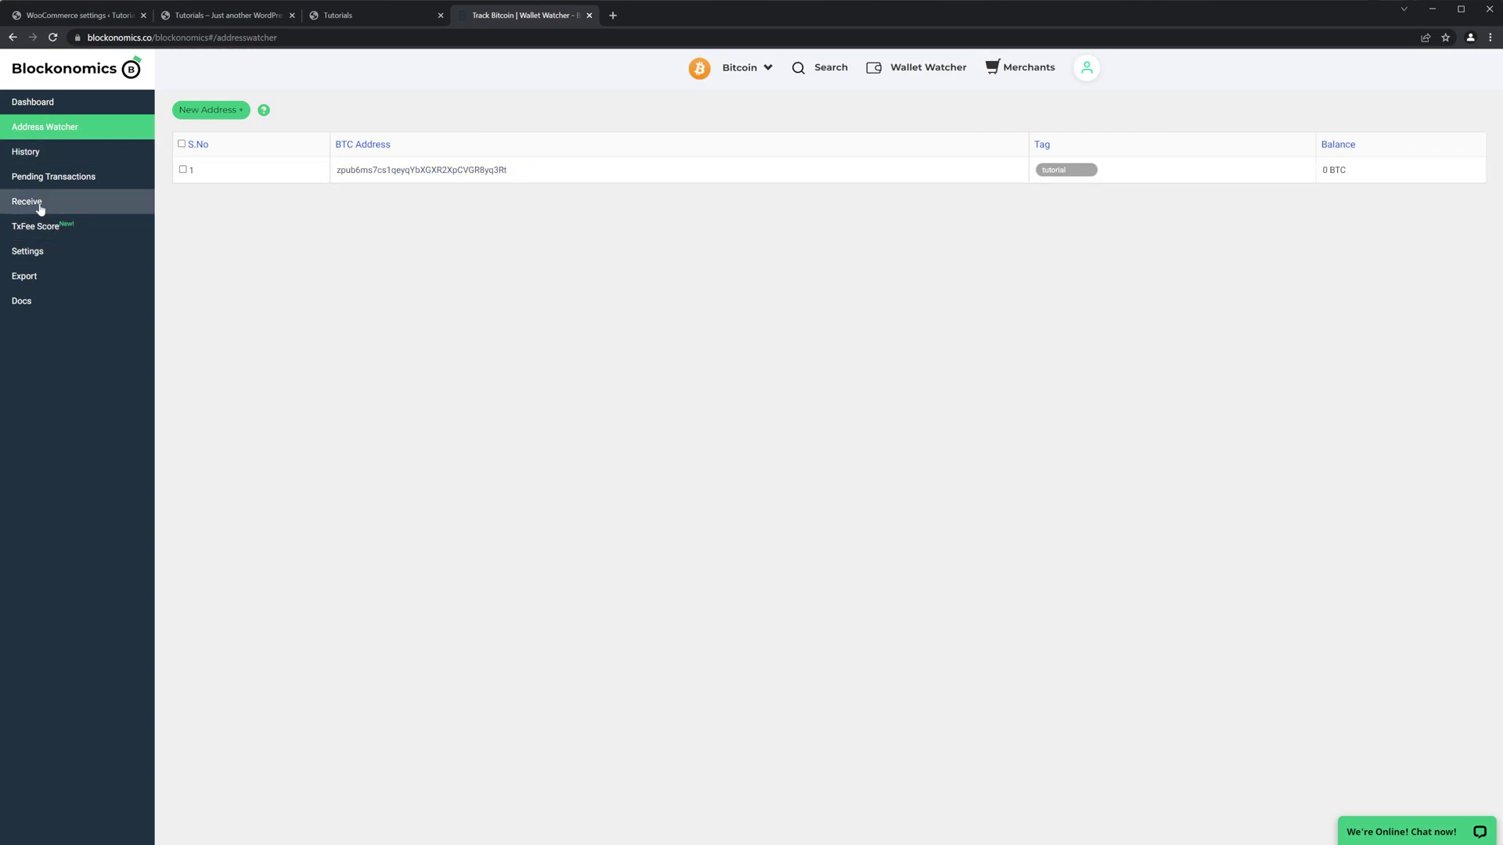
{"action": "left_click", "coordinate": [58, 154]}
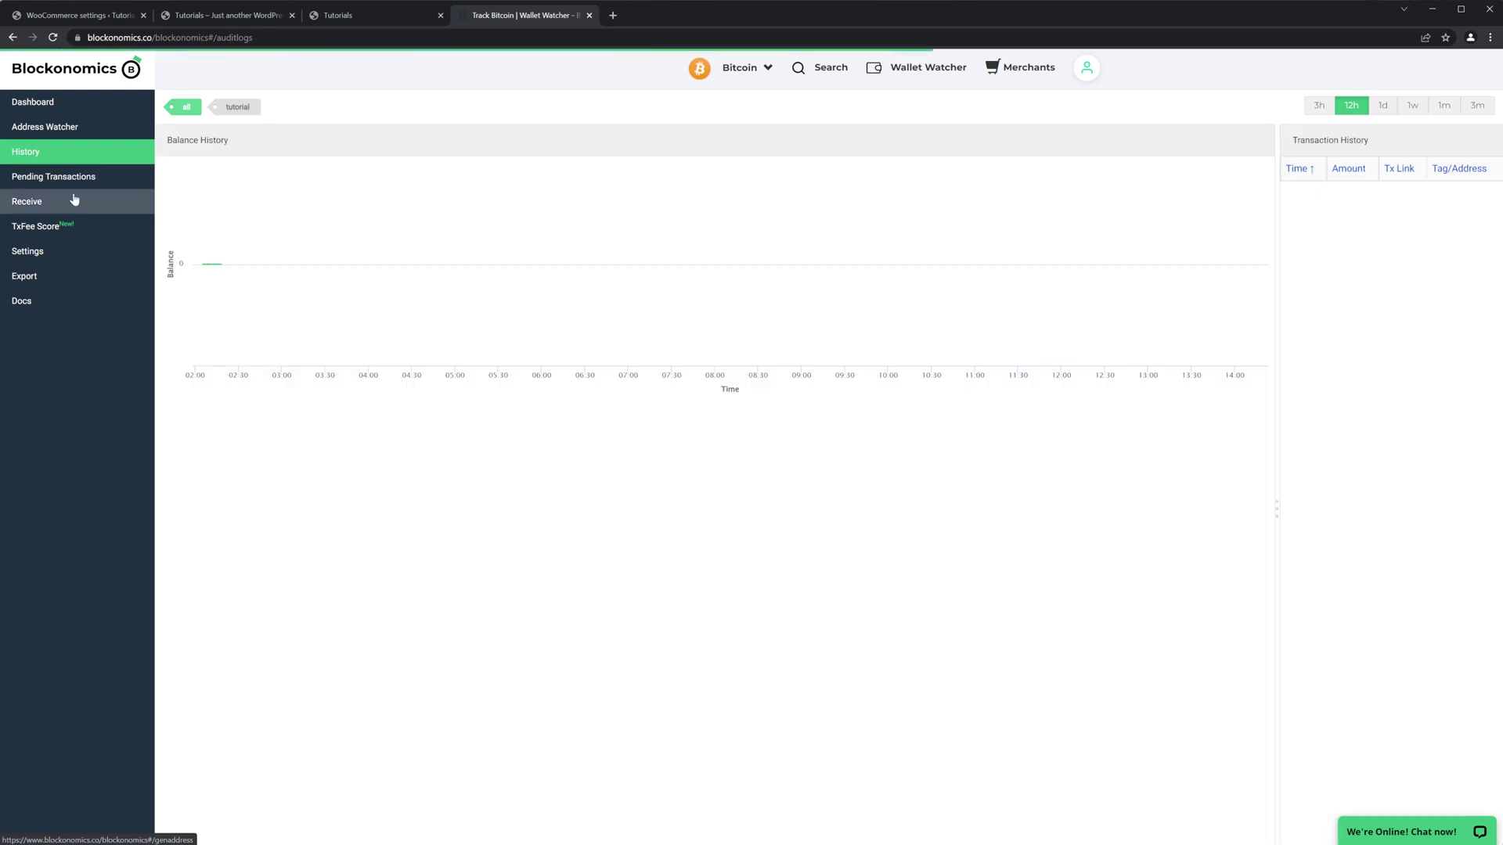
{"action": "left_click", "coordinate": [60, 176]}
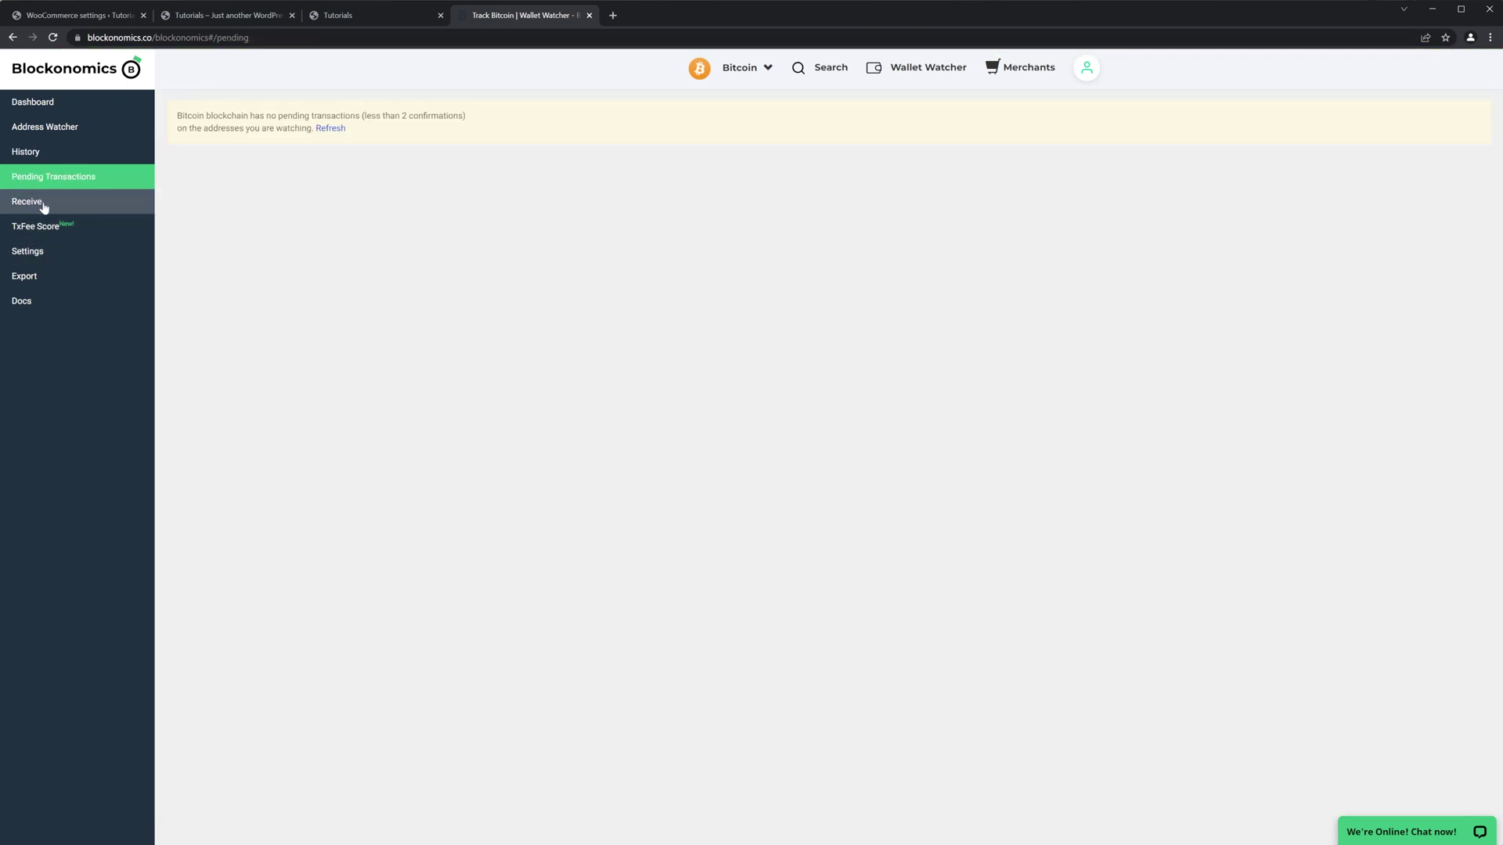
{"action": "left_click", "coordinate": [35, 202]}
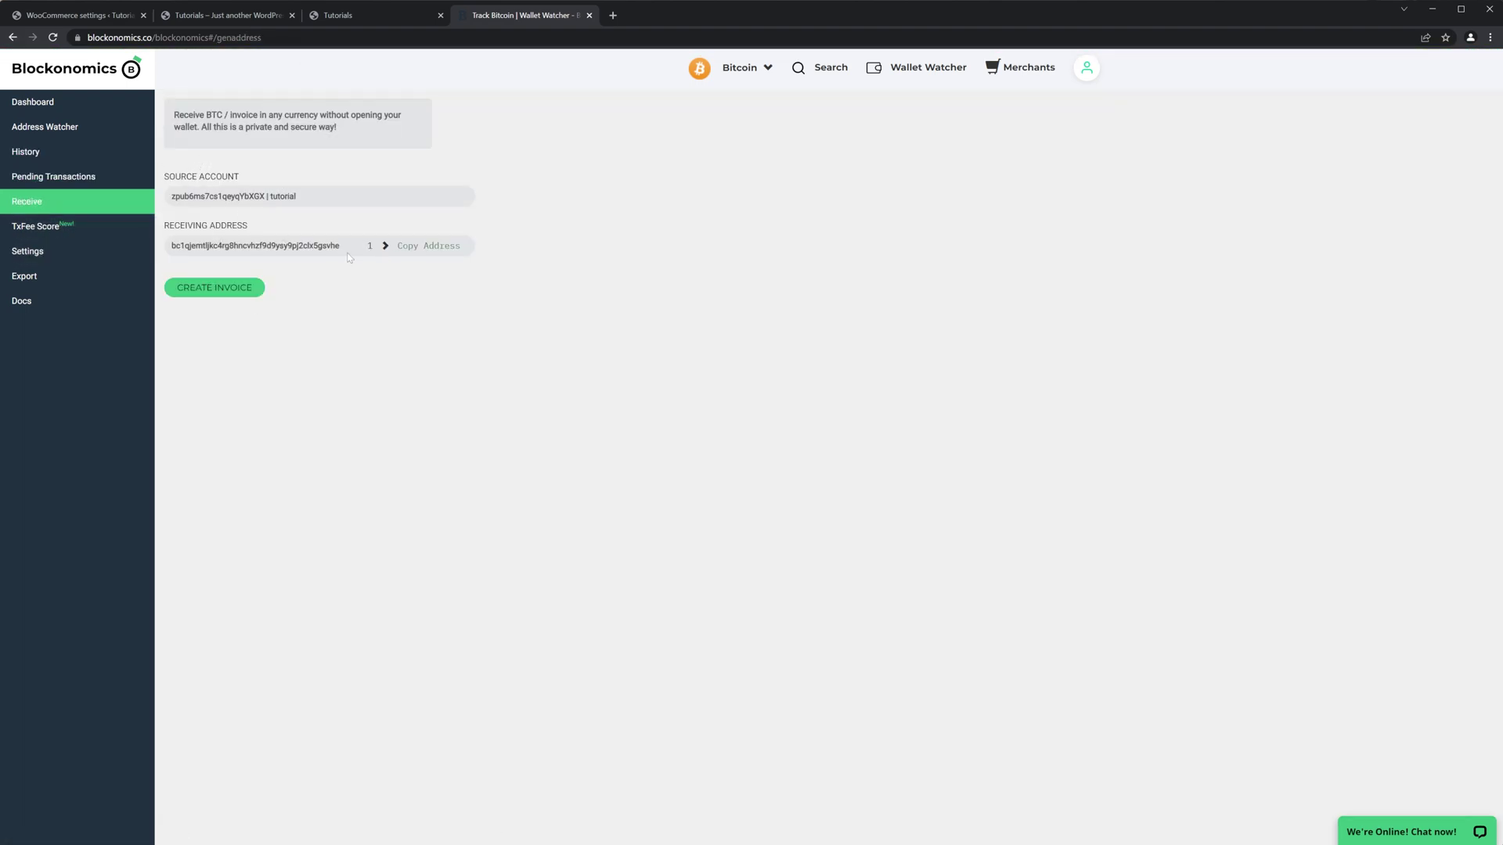
{"action": "left_click", "coordinate": [32, 250]}
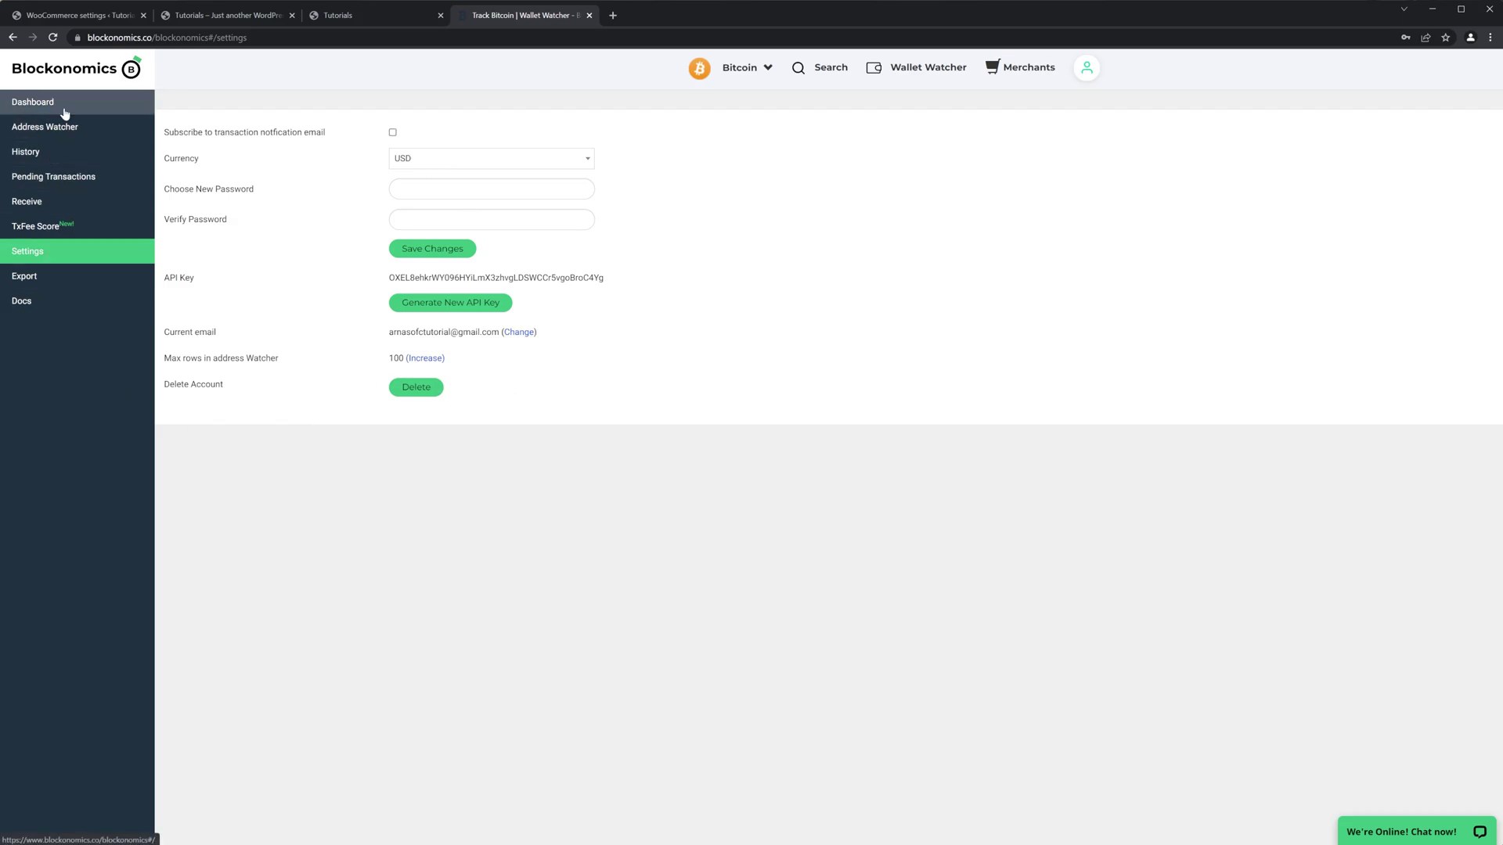
{"action": "left_click", "coordinate": [32, 102]}
Check the QR payment page and Resto homepage, then bring up the Blockonomics plugin settings in WordPress.
{"action": "left_click", "coordinate": [336, 15]}
{"action": "left_click", "coordinate": [227, 15]}
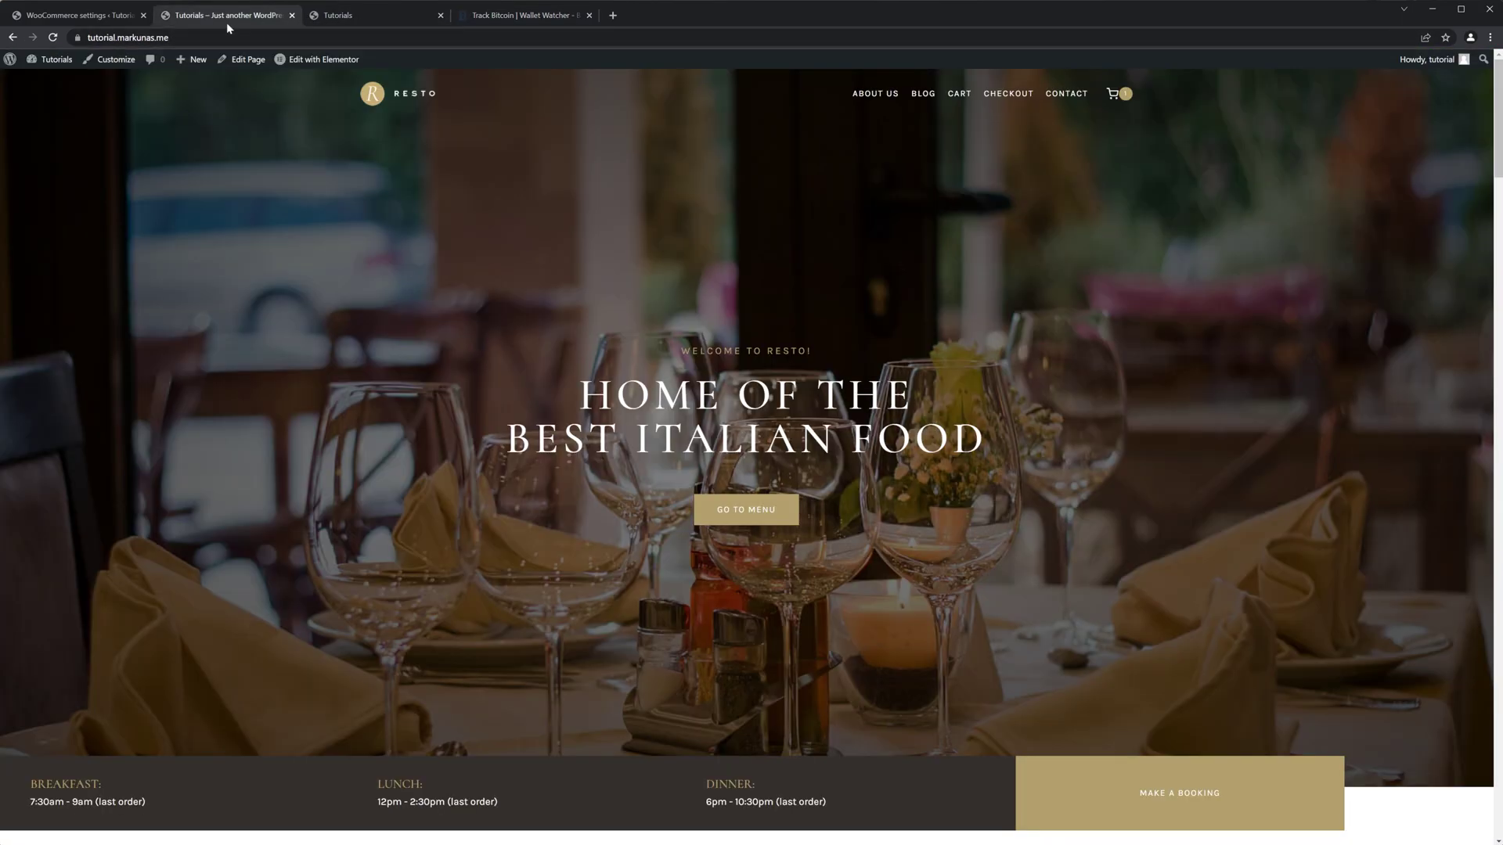
{"action": "left_click", "coordinate": [84, 17]}
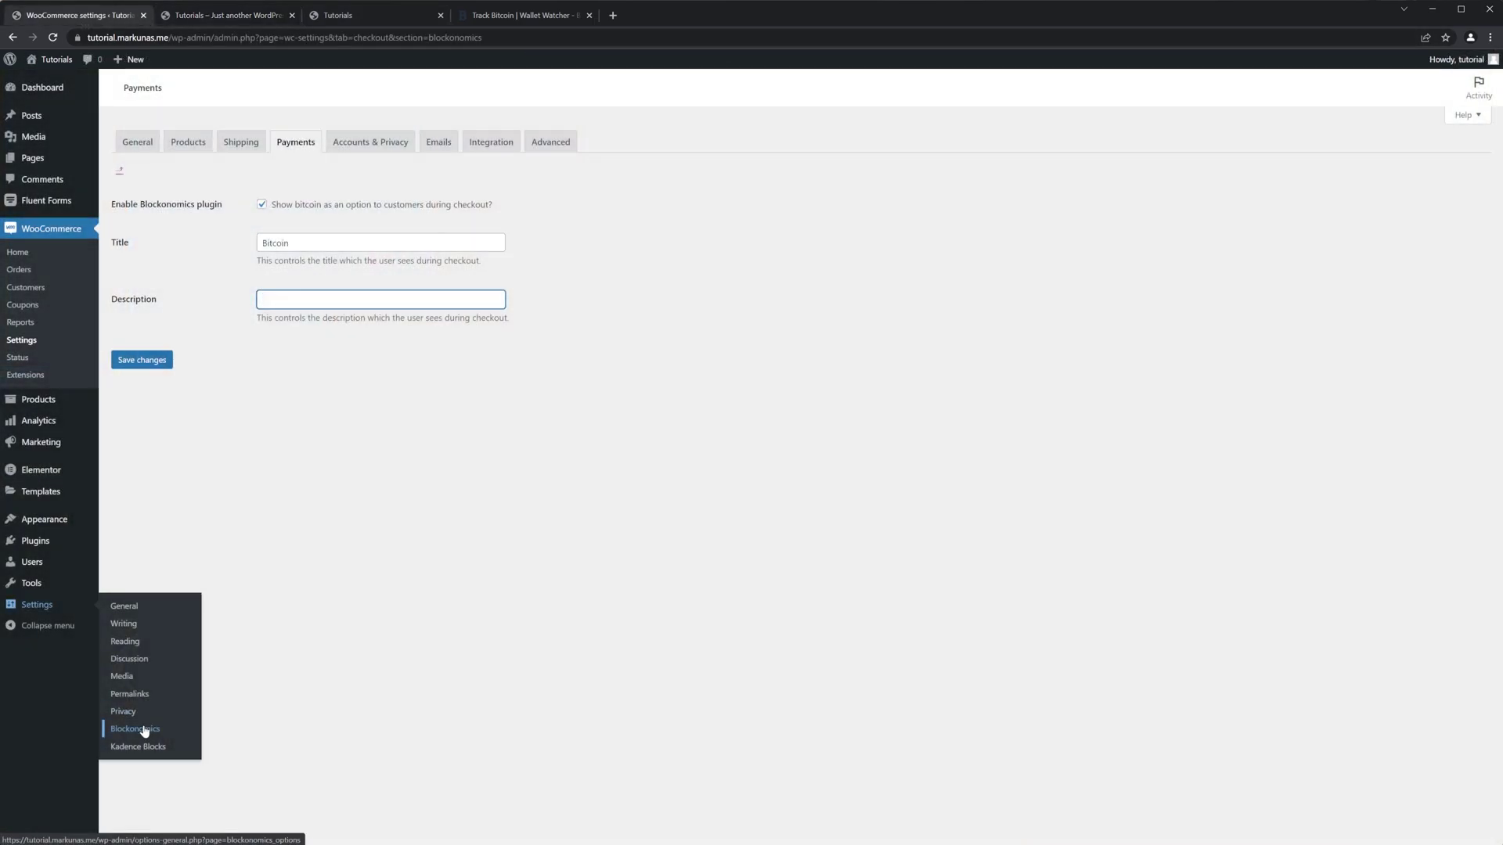